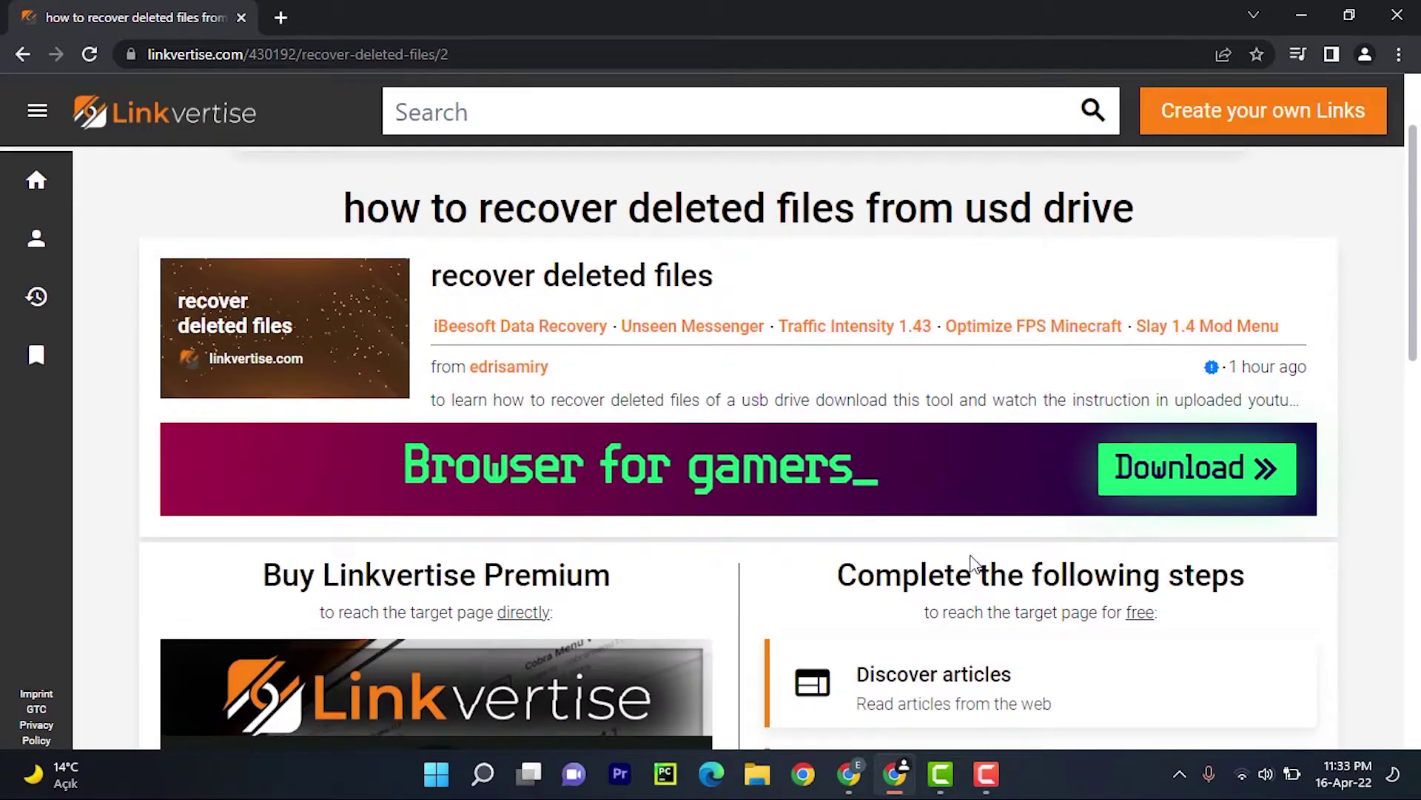
Step: Complete the Discover articles requirement by opening its article list and closing it after the wait
left_click(965, 473)
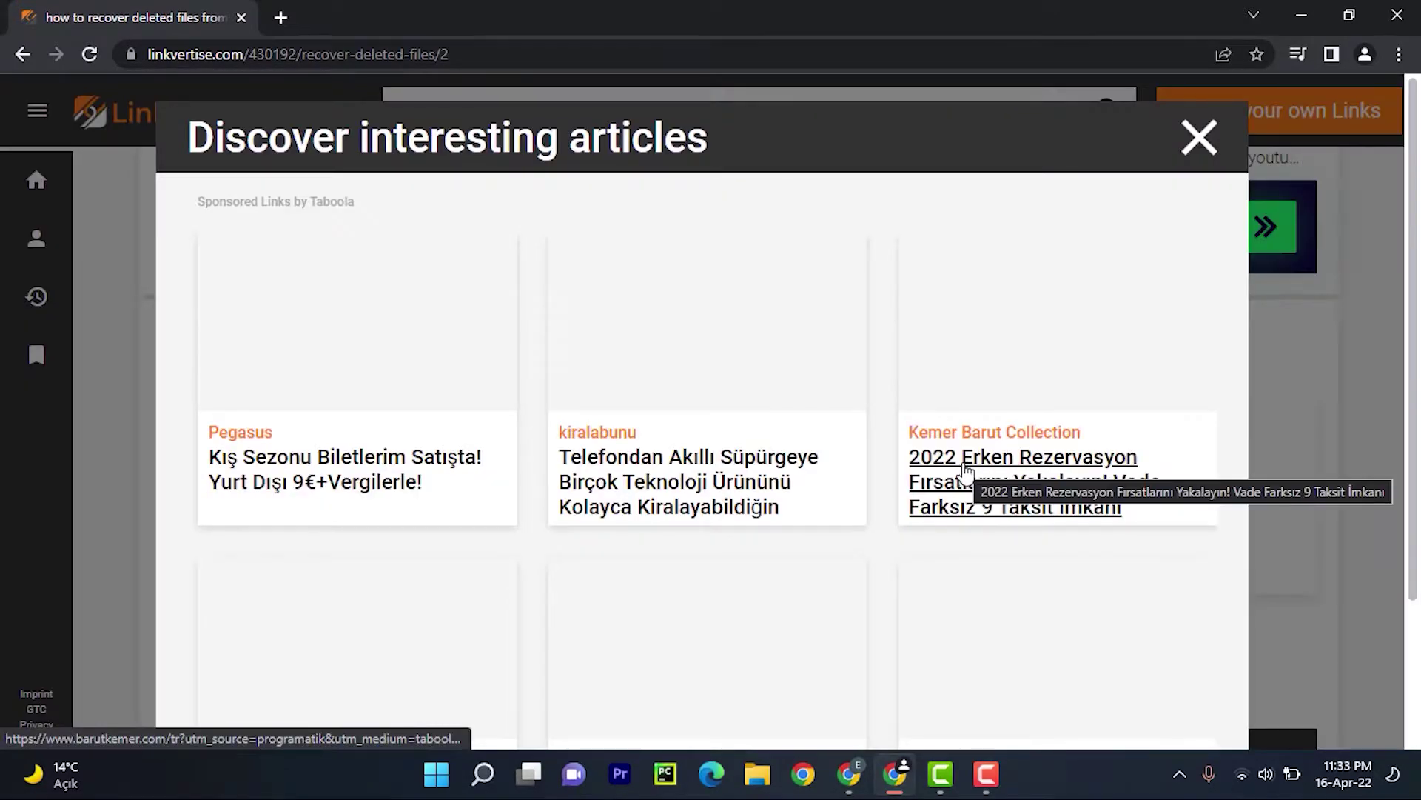
left_click(1193, 146)
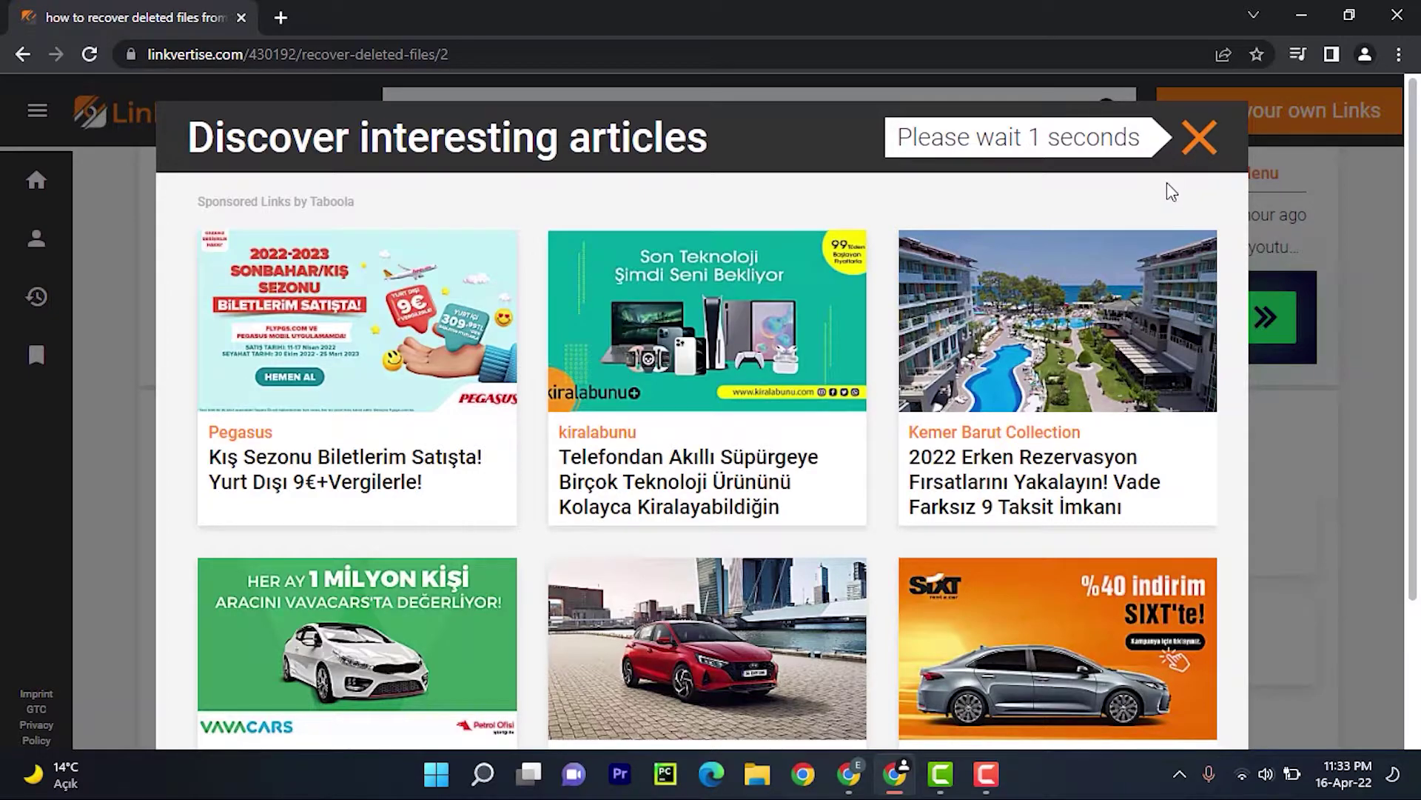
left_click(1197, 137)
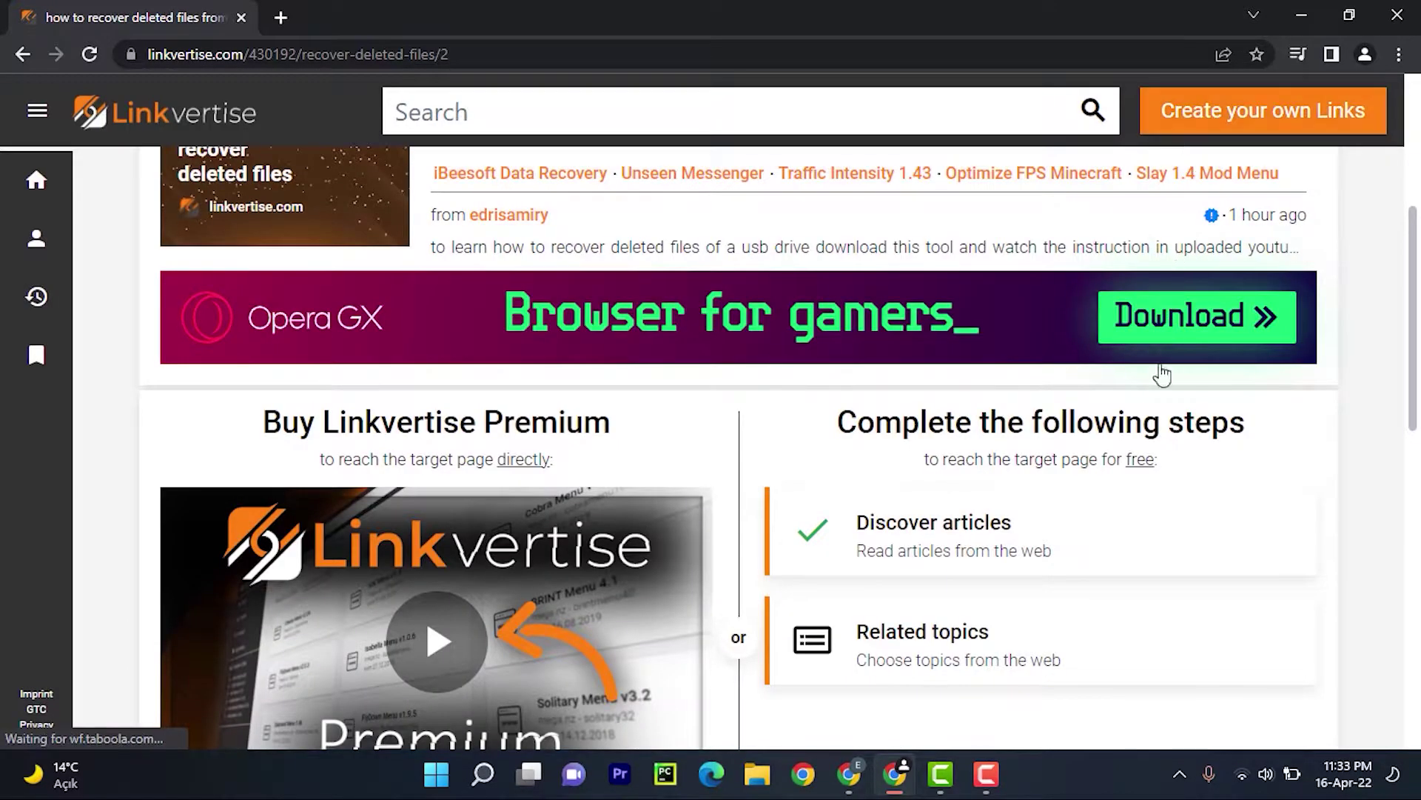
Step: Complete the Related topics requirement by choosing Computer Support Services and closing the topic results
scroll(1161, 376, "down", 3)
left_click(1160, 400)
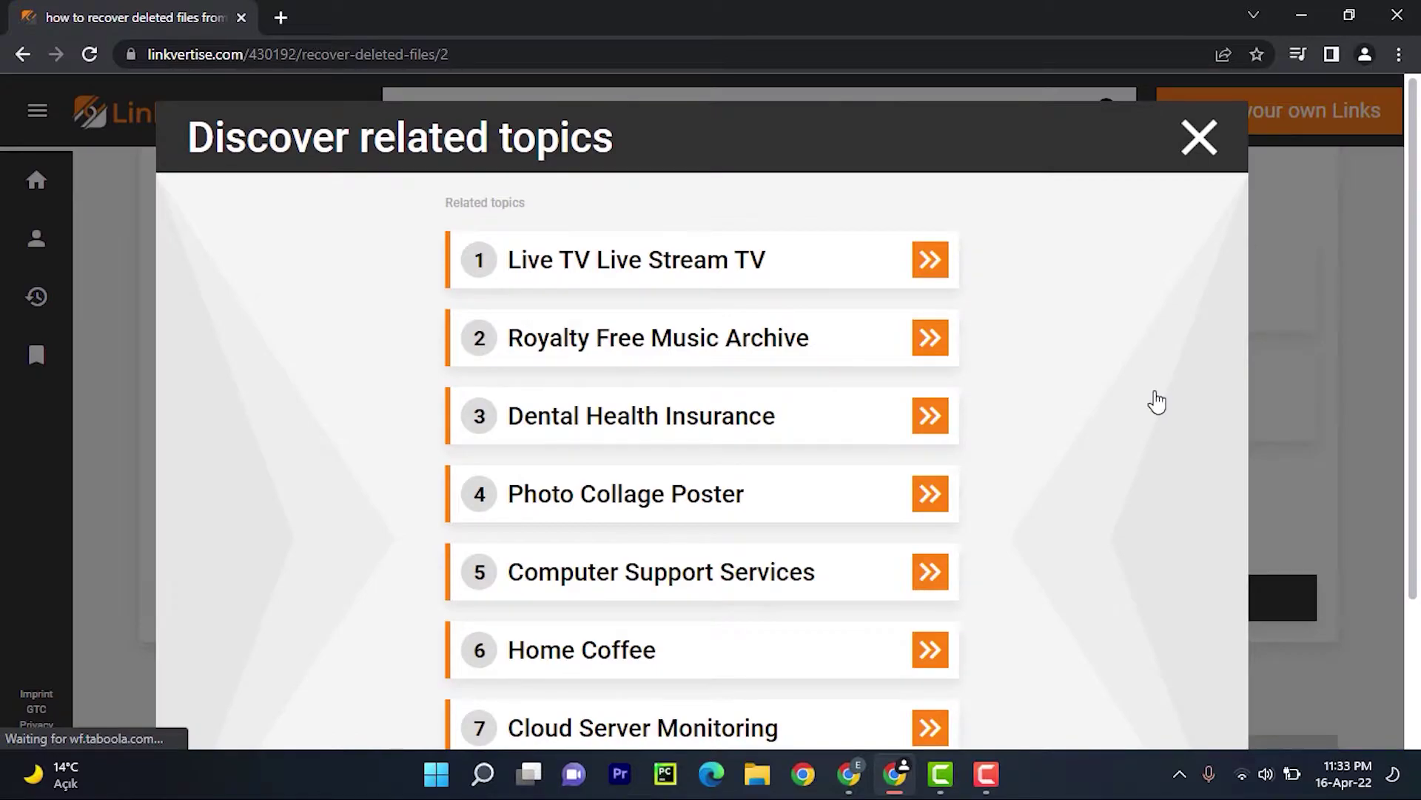
left_click(1189, 162)
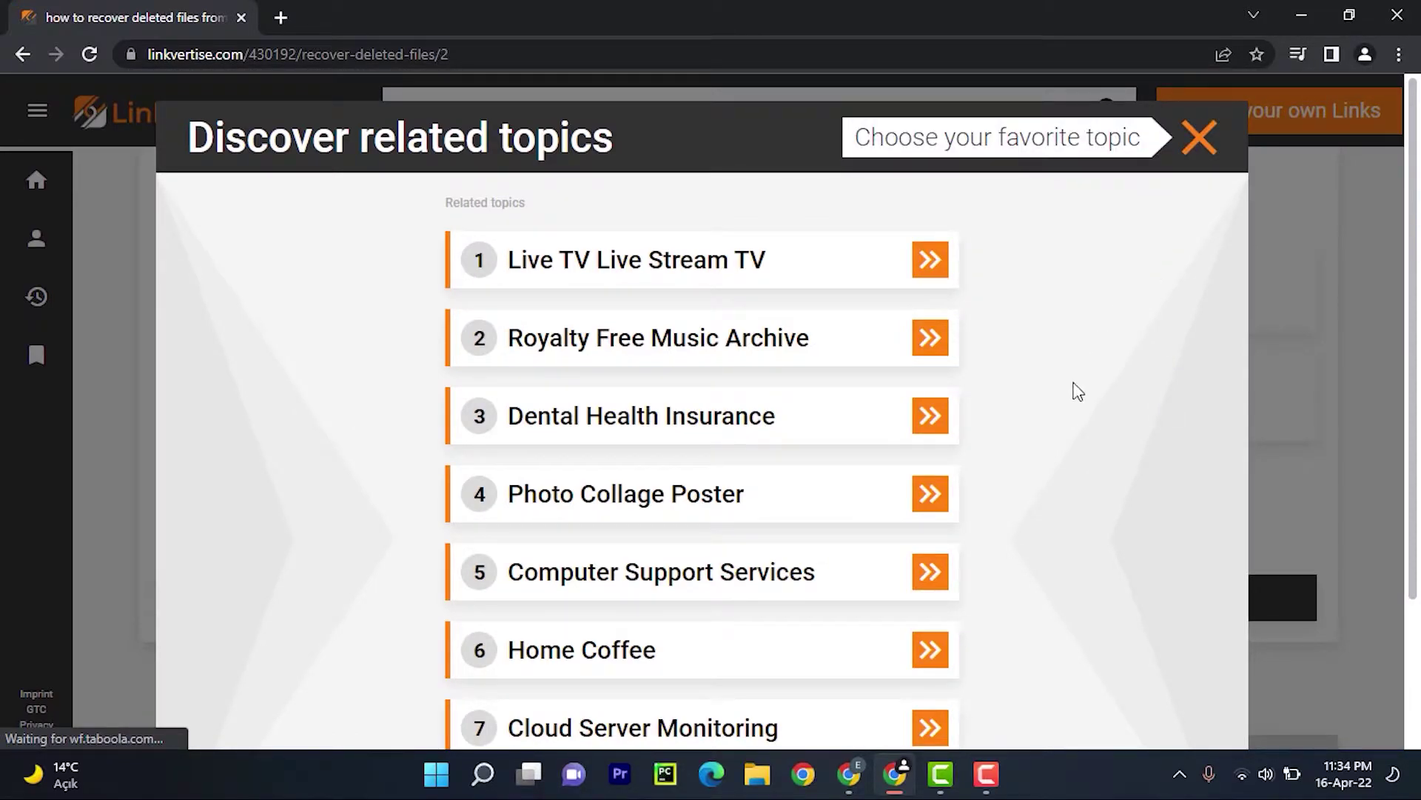
left_click(808, 574)
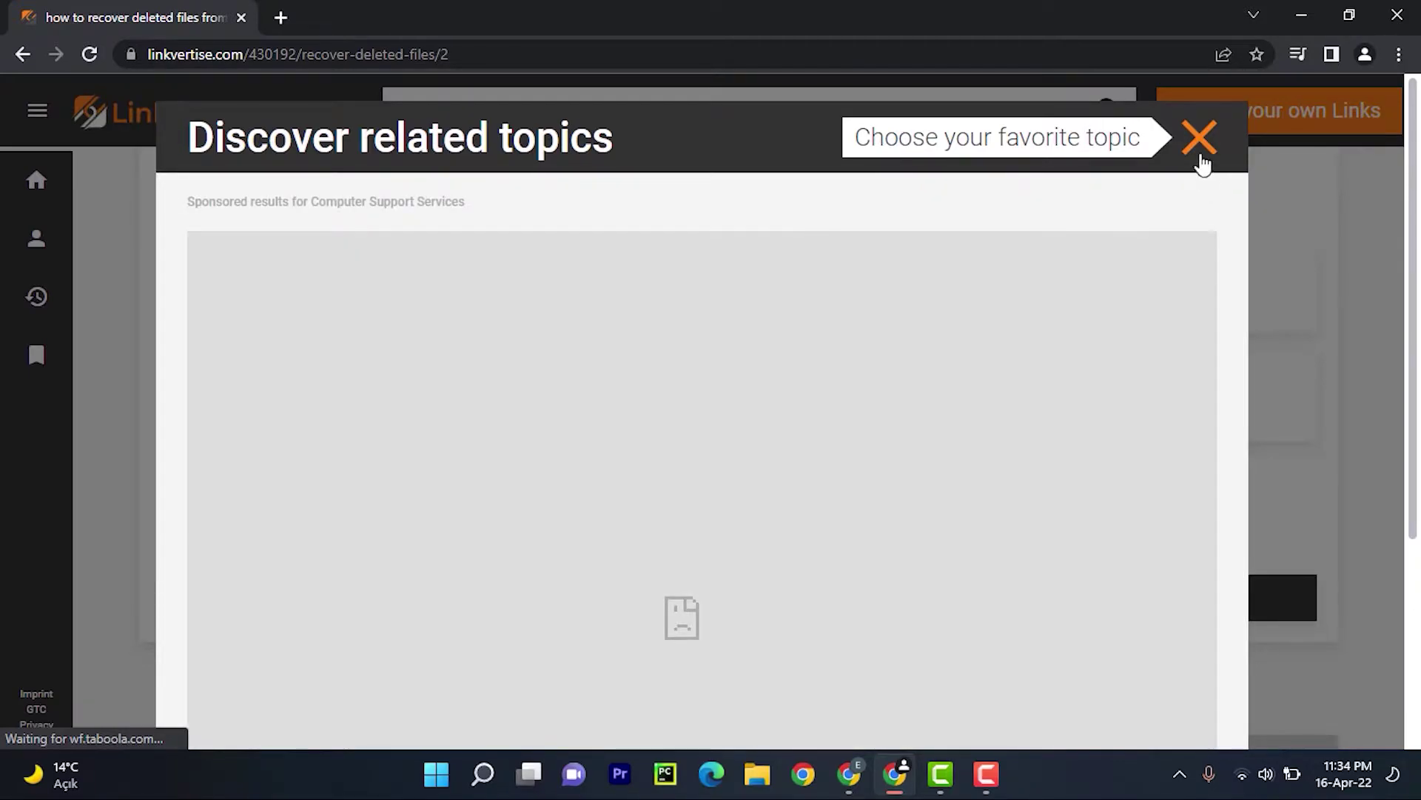
left_click(1199, 156)
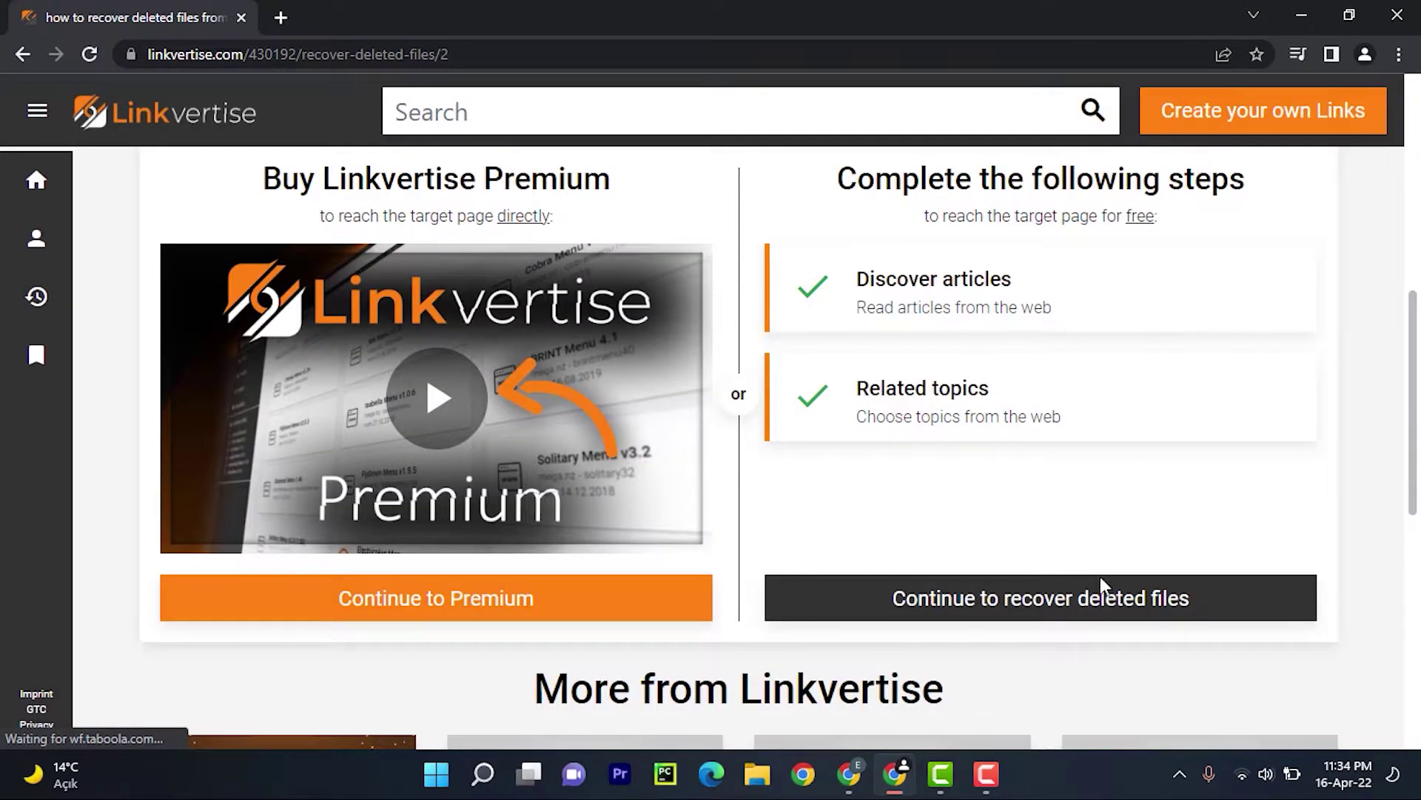
Step: Continue to the recover deleted files content with free access and open its mega.nz link in a new tab
left_click(1103, 596)
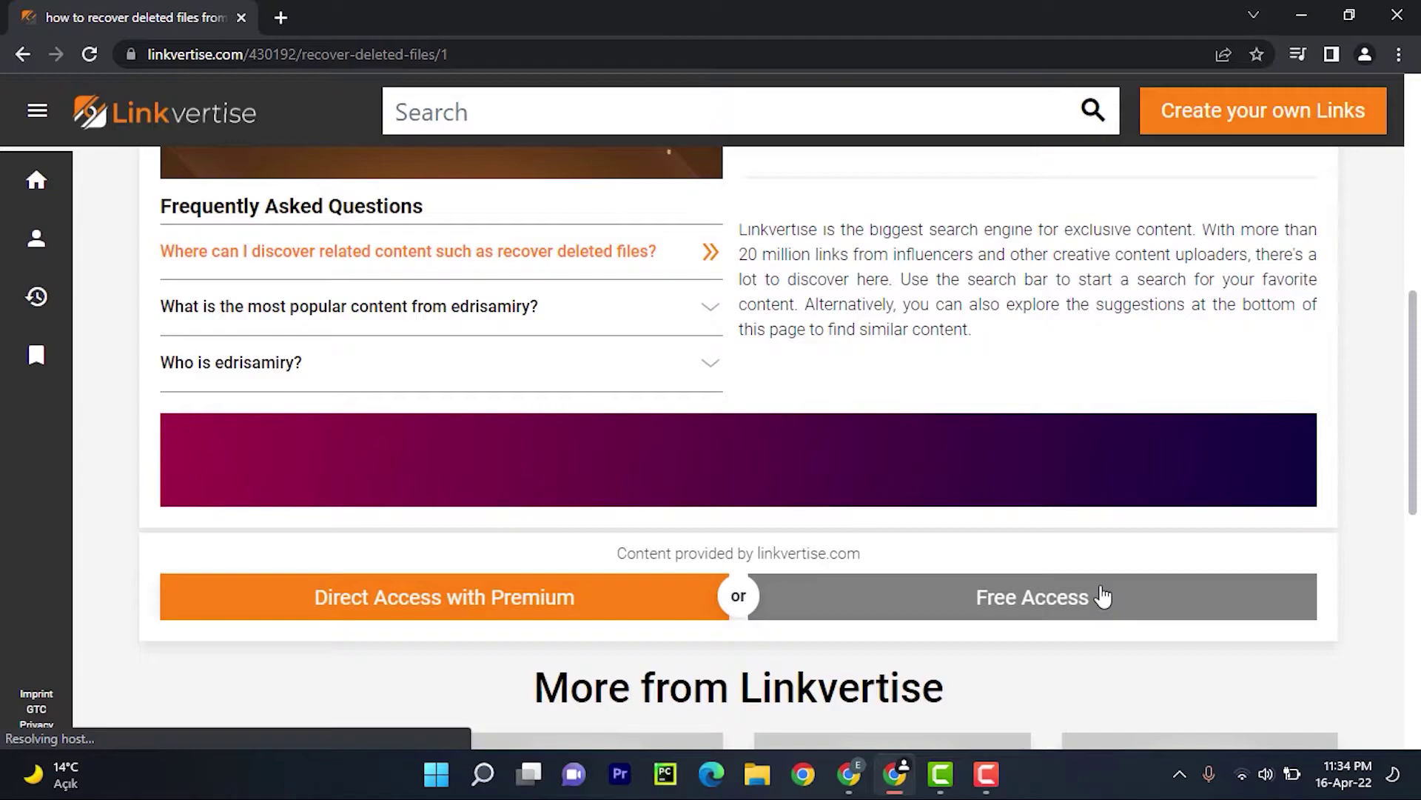
left_click(1103, 596)
triple_click(684, 215)
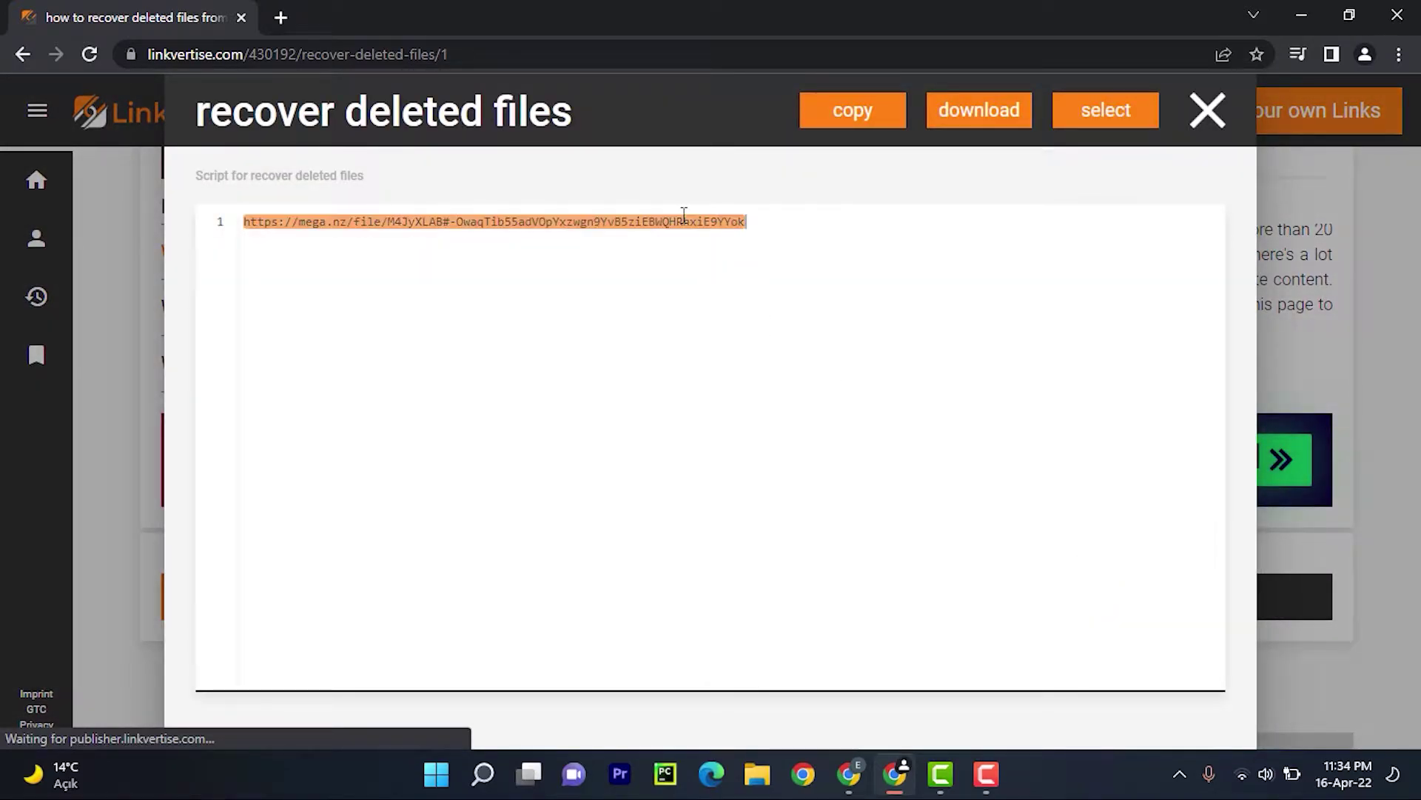
left_click_drag(676, 232, 638, 18)
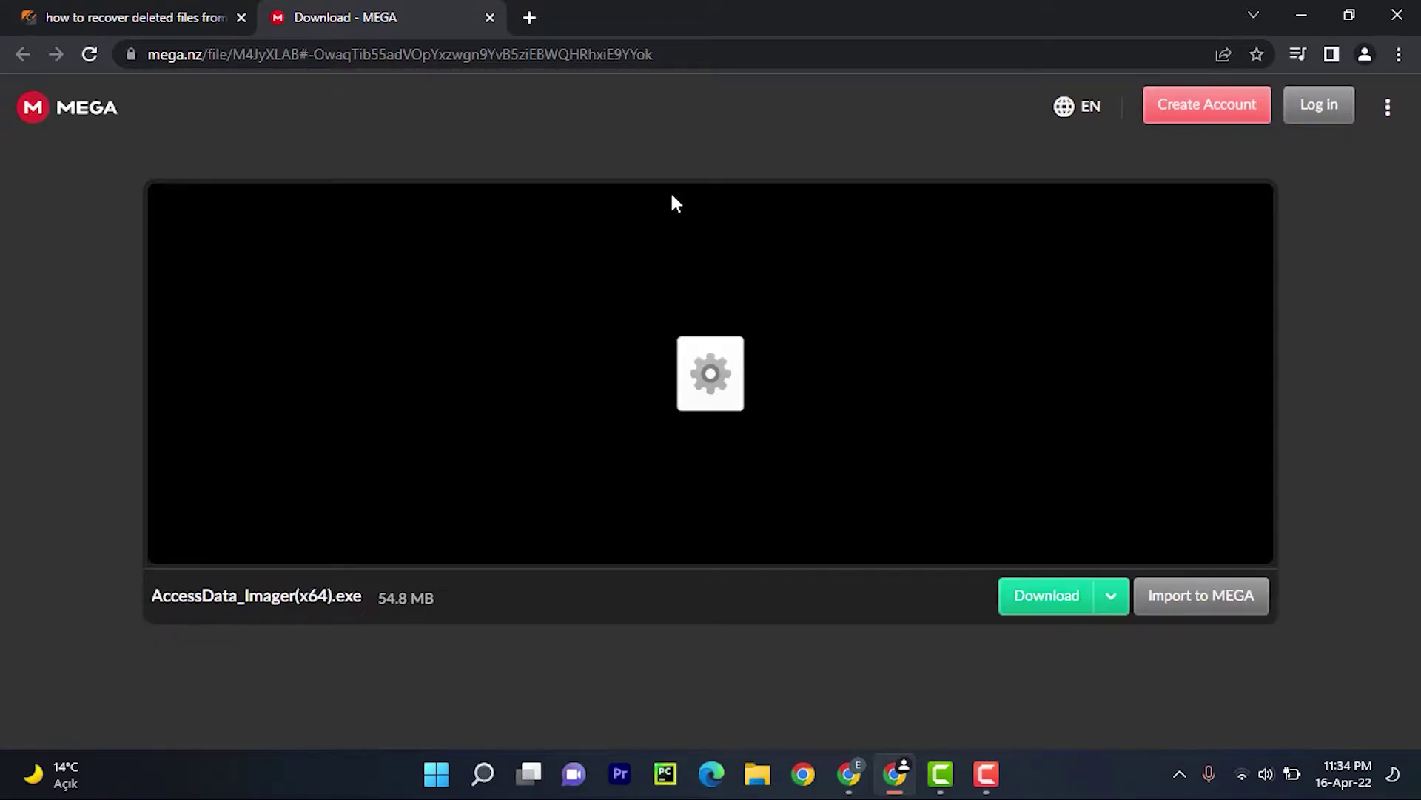
Step: Download AccessData_Imager(x64).exe from MEGA and launch its installer, showing the setup wizard over the desktop
left_click(1066, 611)
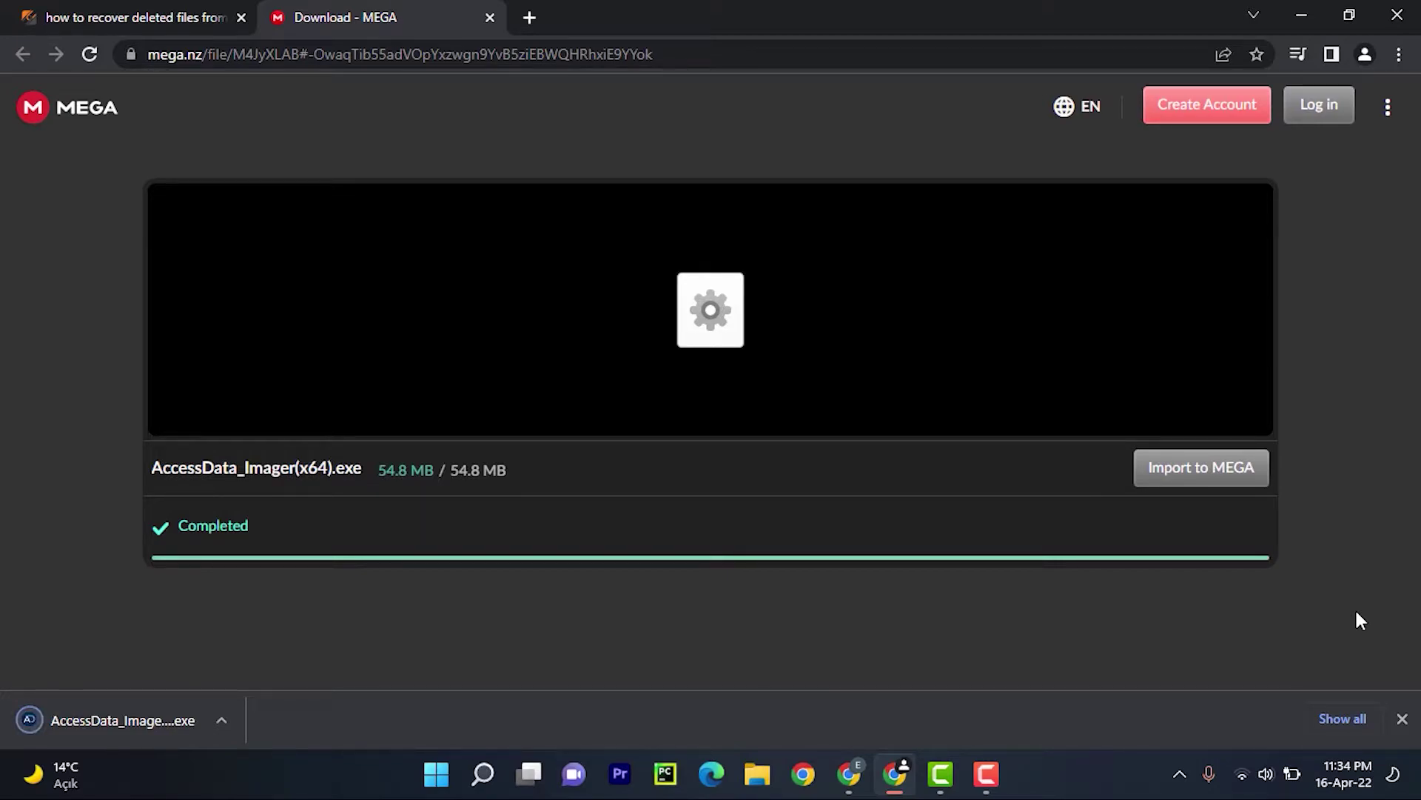
left_click(129, 699)
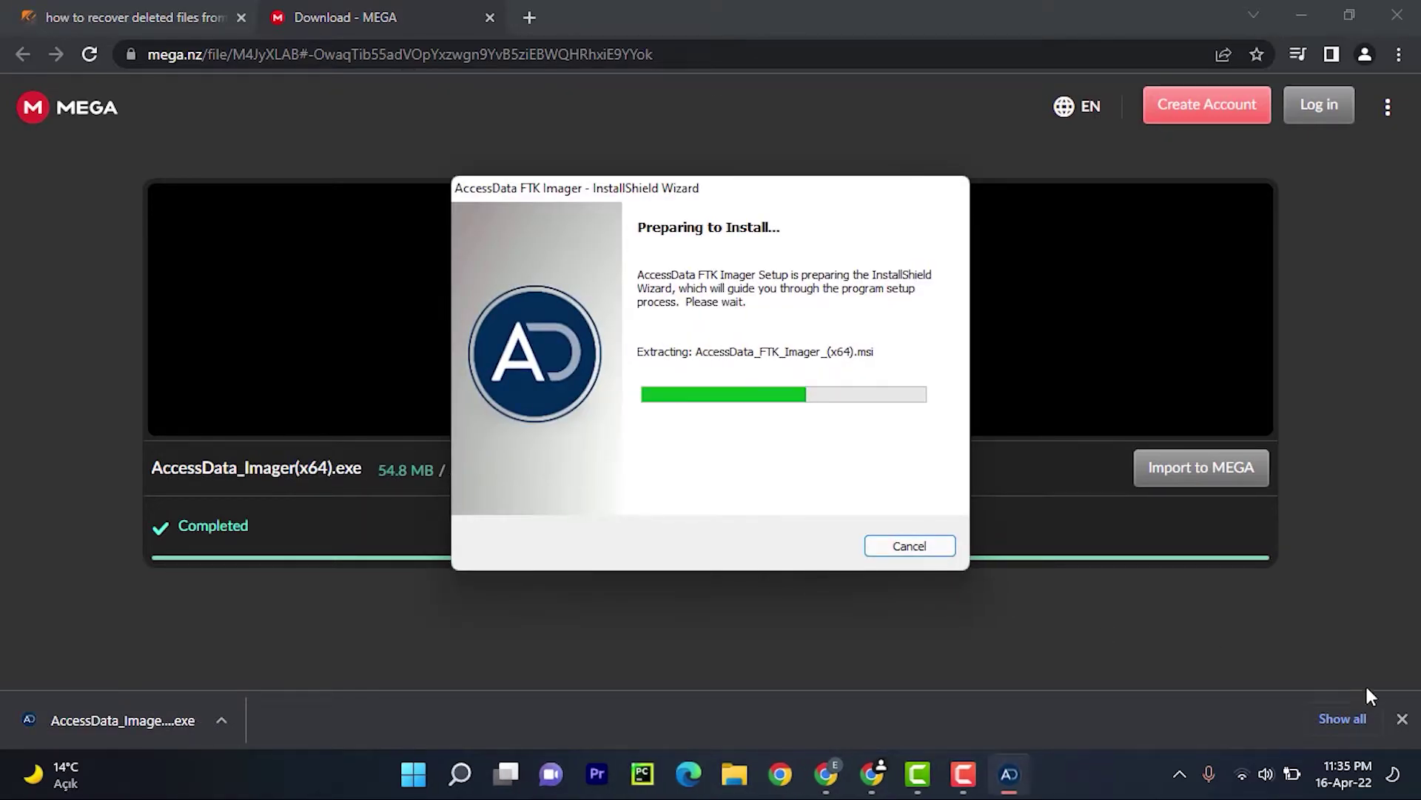
key("super+d")
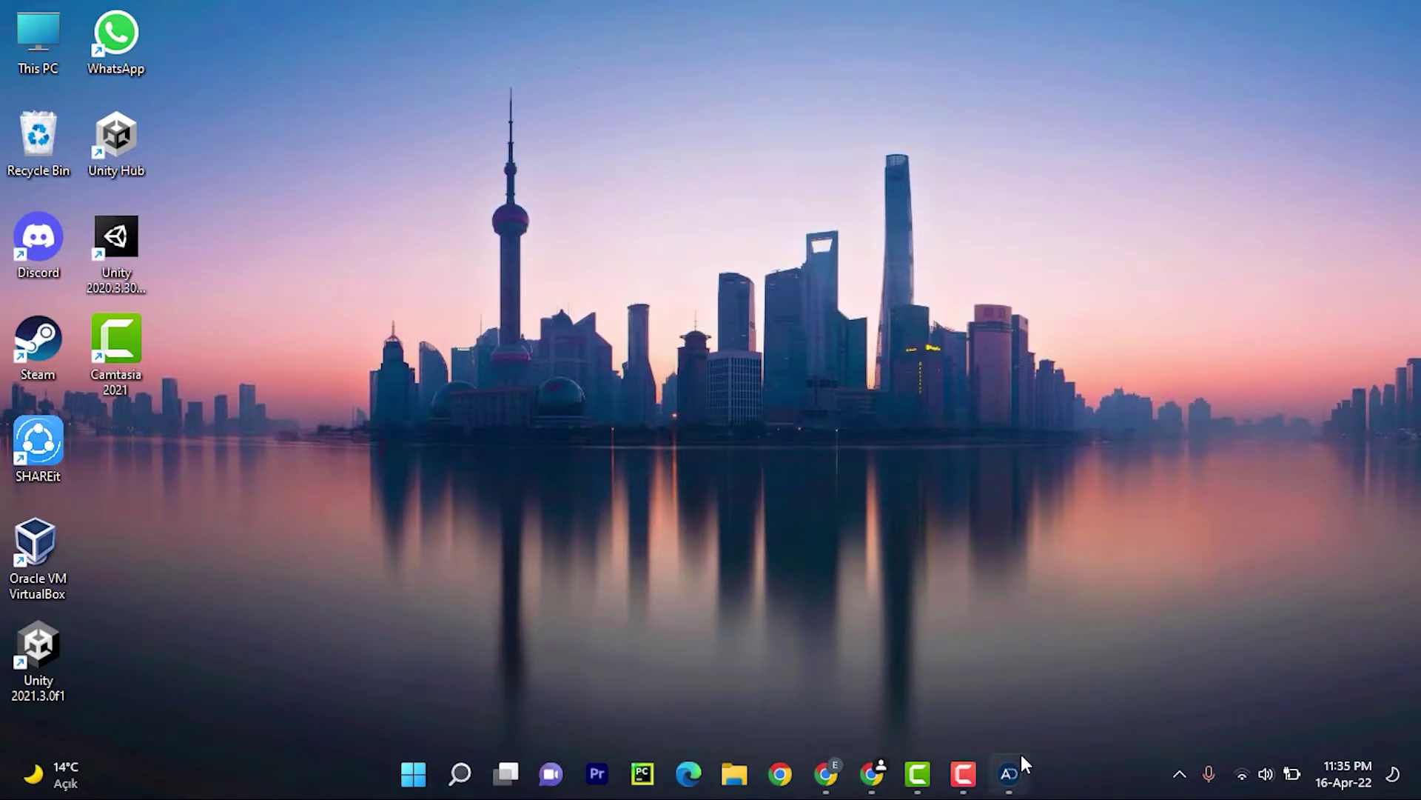
left_click(1011, 770)
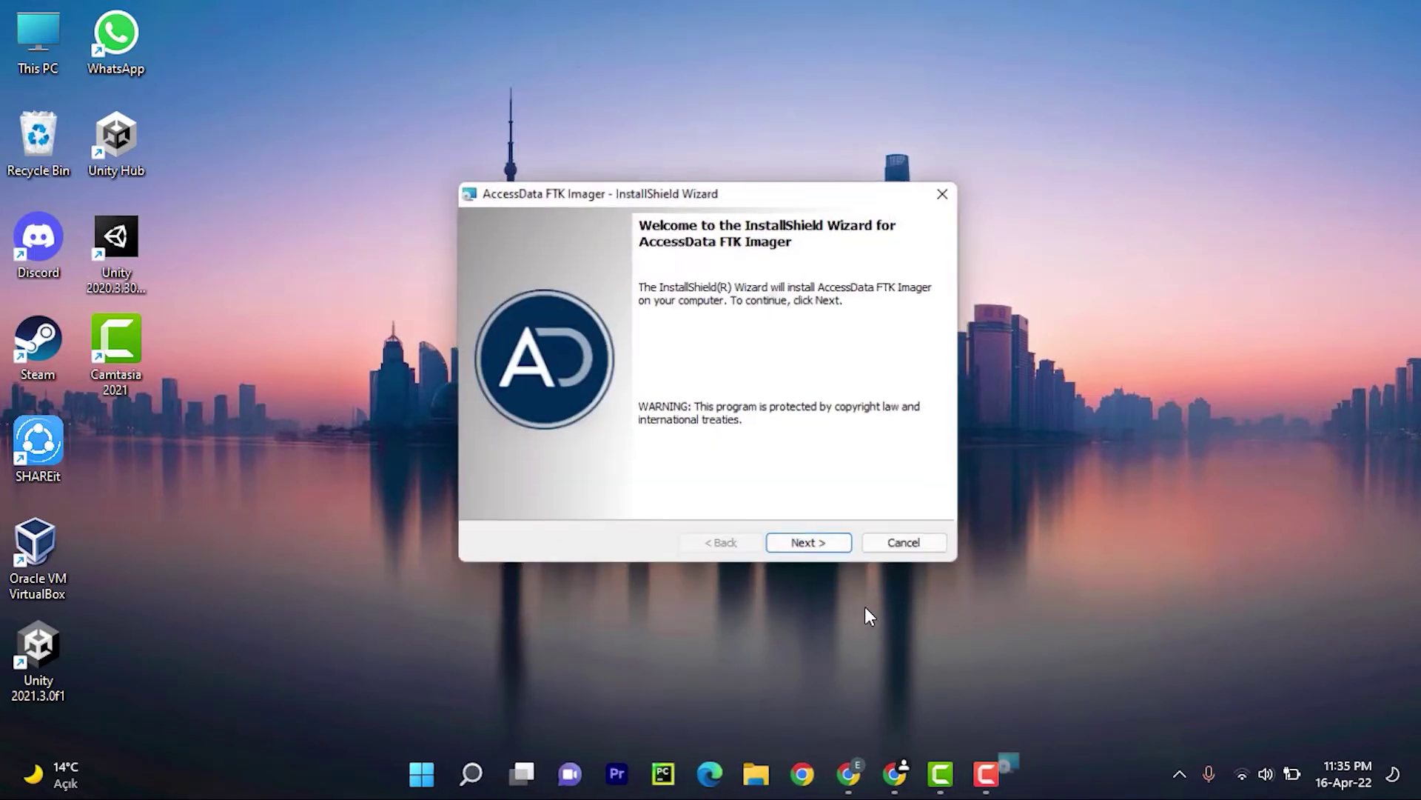
Step: Install AccessData FTK Imager, accepting the license agreement, and finish the wizard without launching the program
left_click(840, 548)
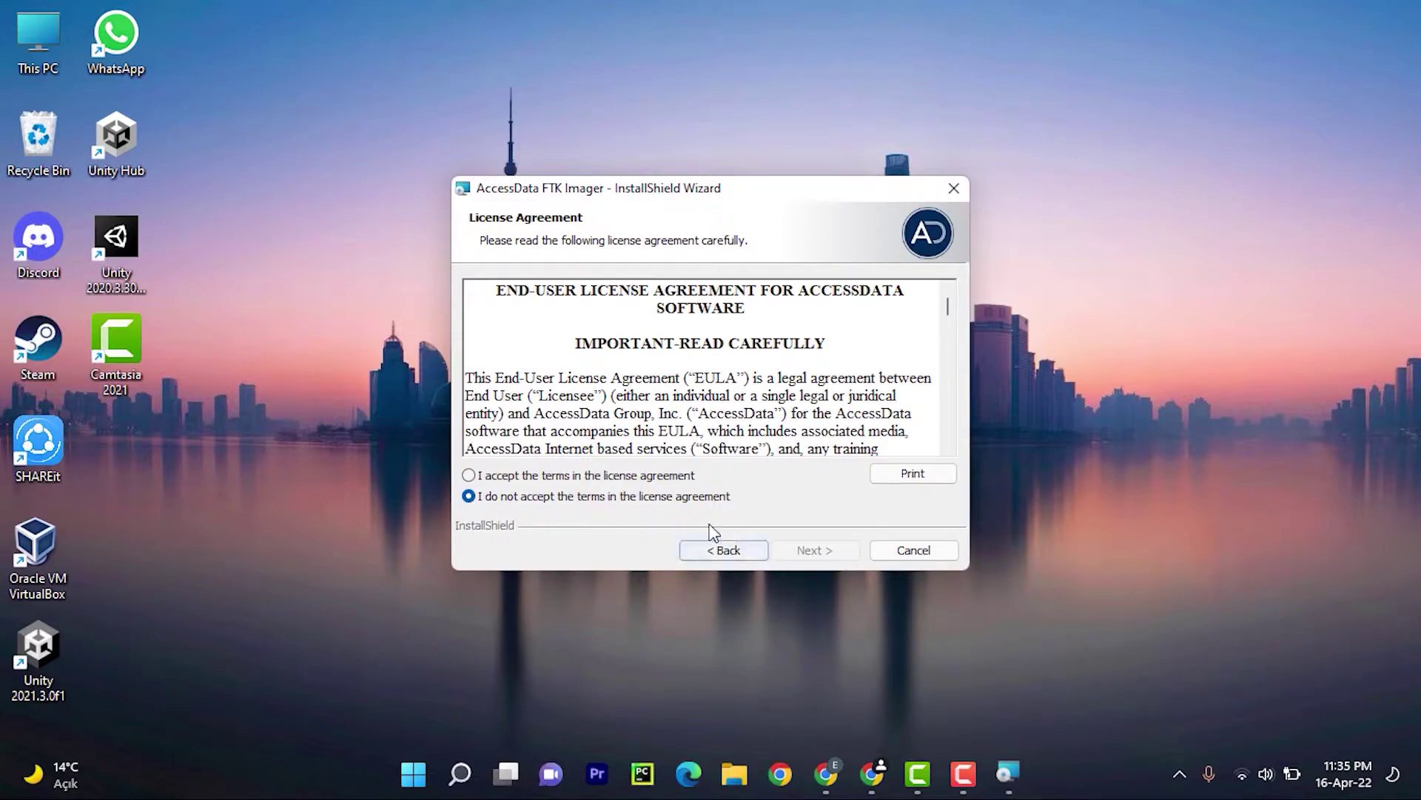
left_click(508, 475)
left_click(815, 556)
left_click(815, 556)
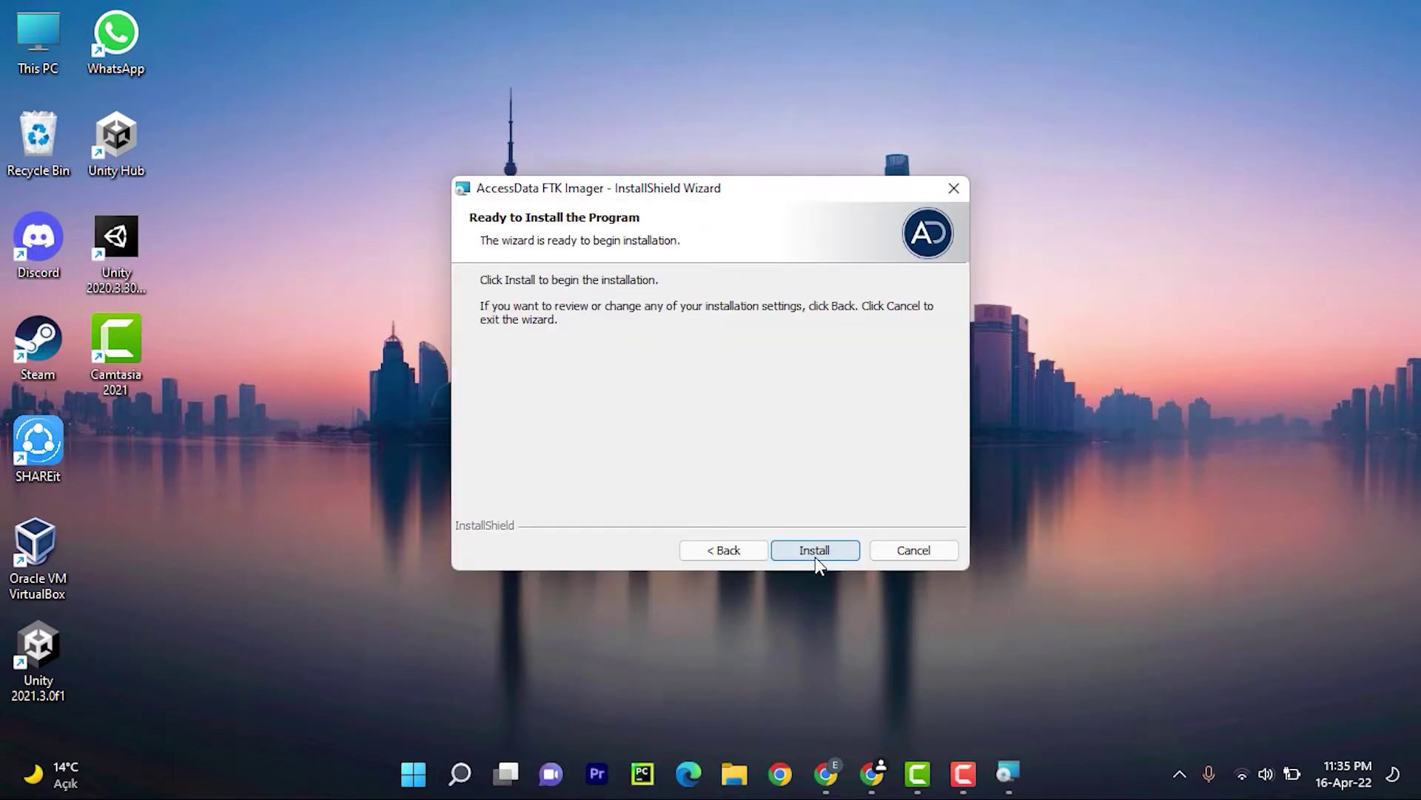
left_click(815, 557)
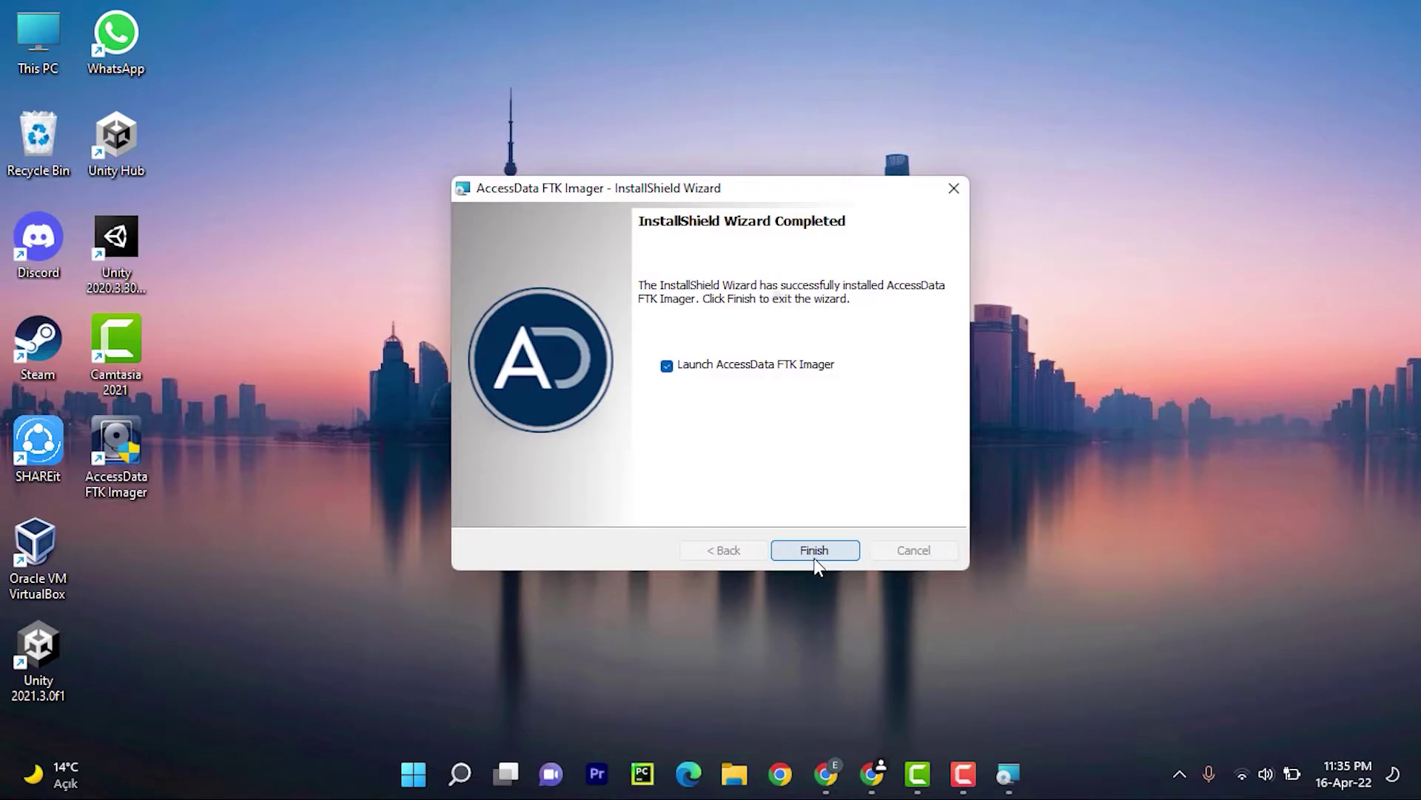
left_click(668, 365)
left_click(811, 548)
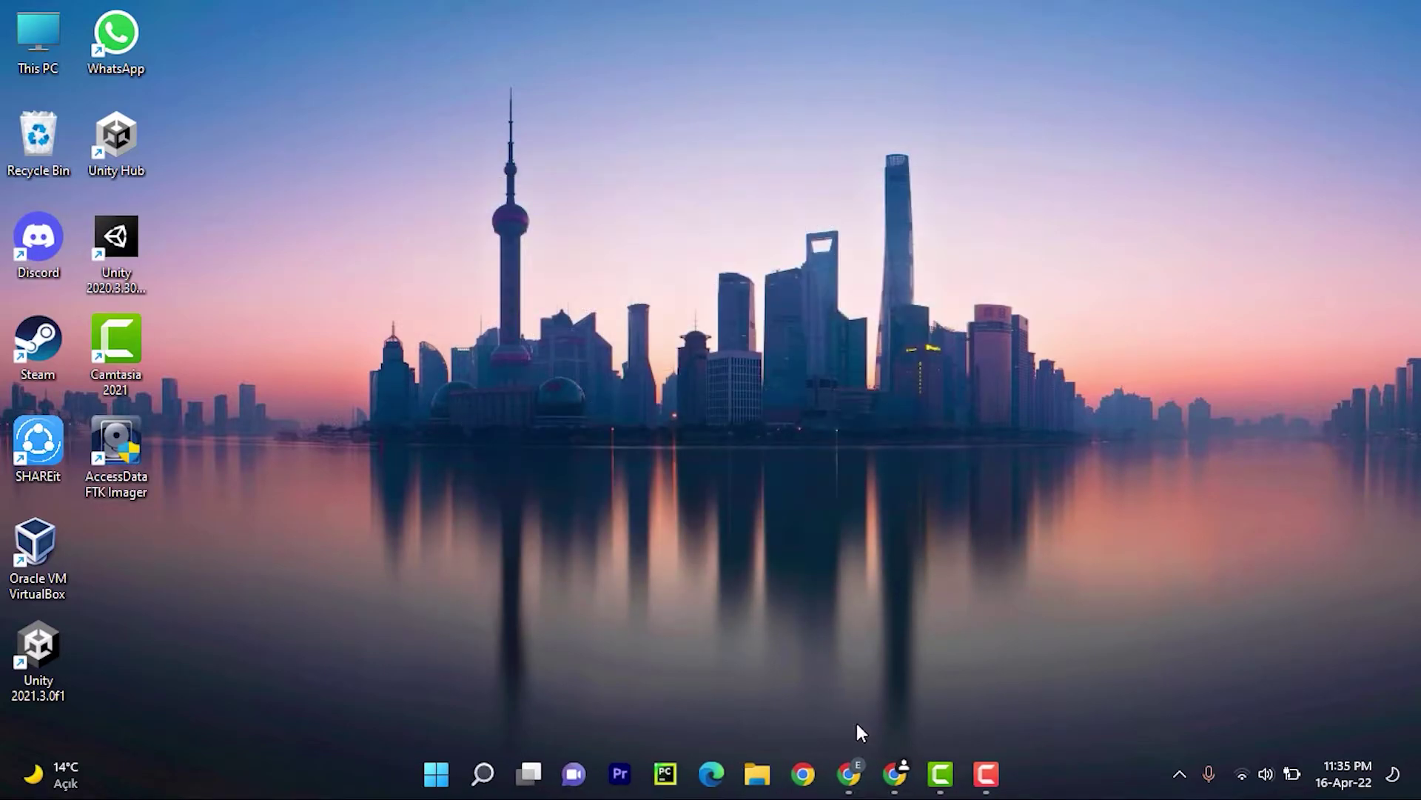
Step: Check the contents of the CAR (E:) drive in File Explorer and return to the desktop
left_click(755, 775)
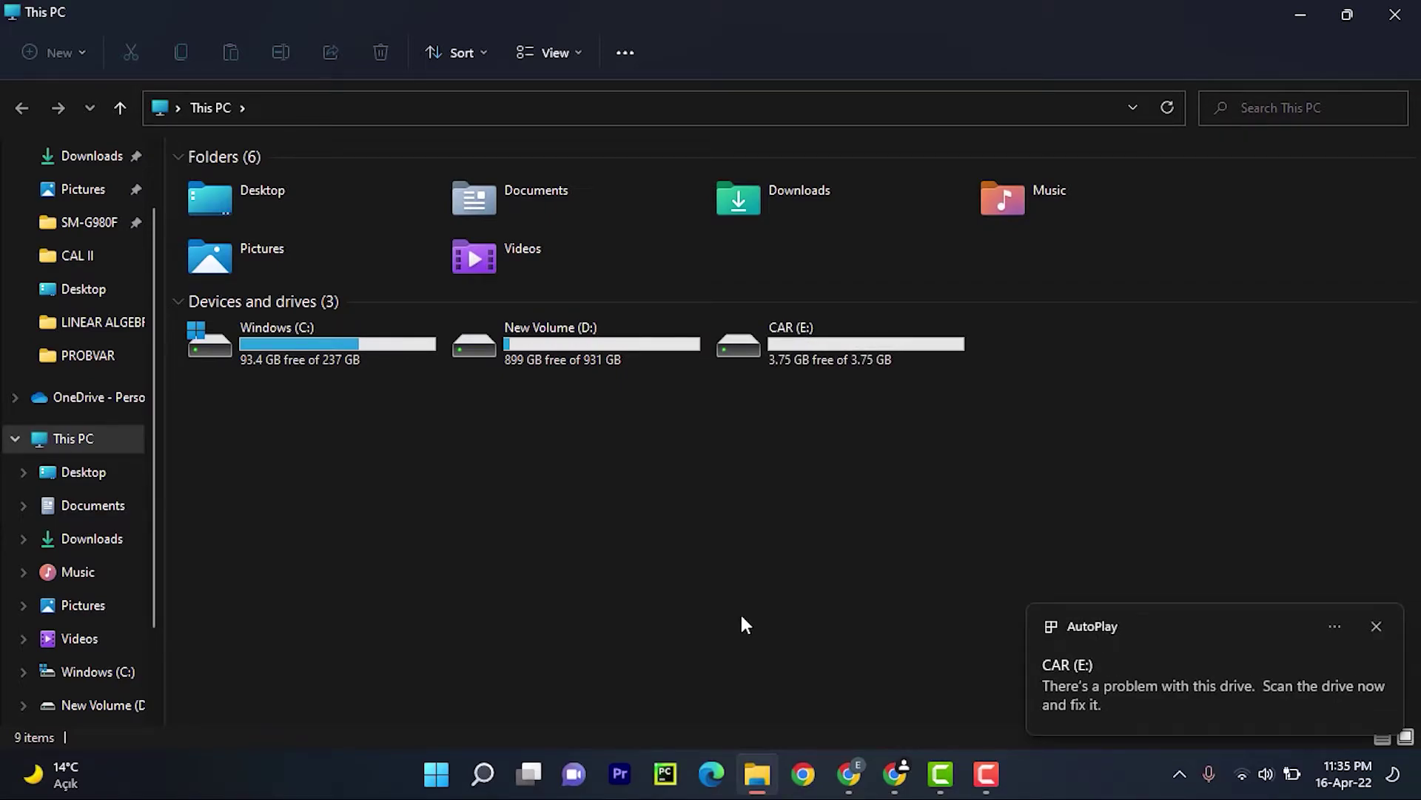
double_click(816, 358)
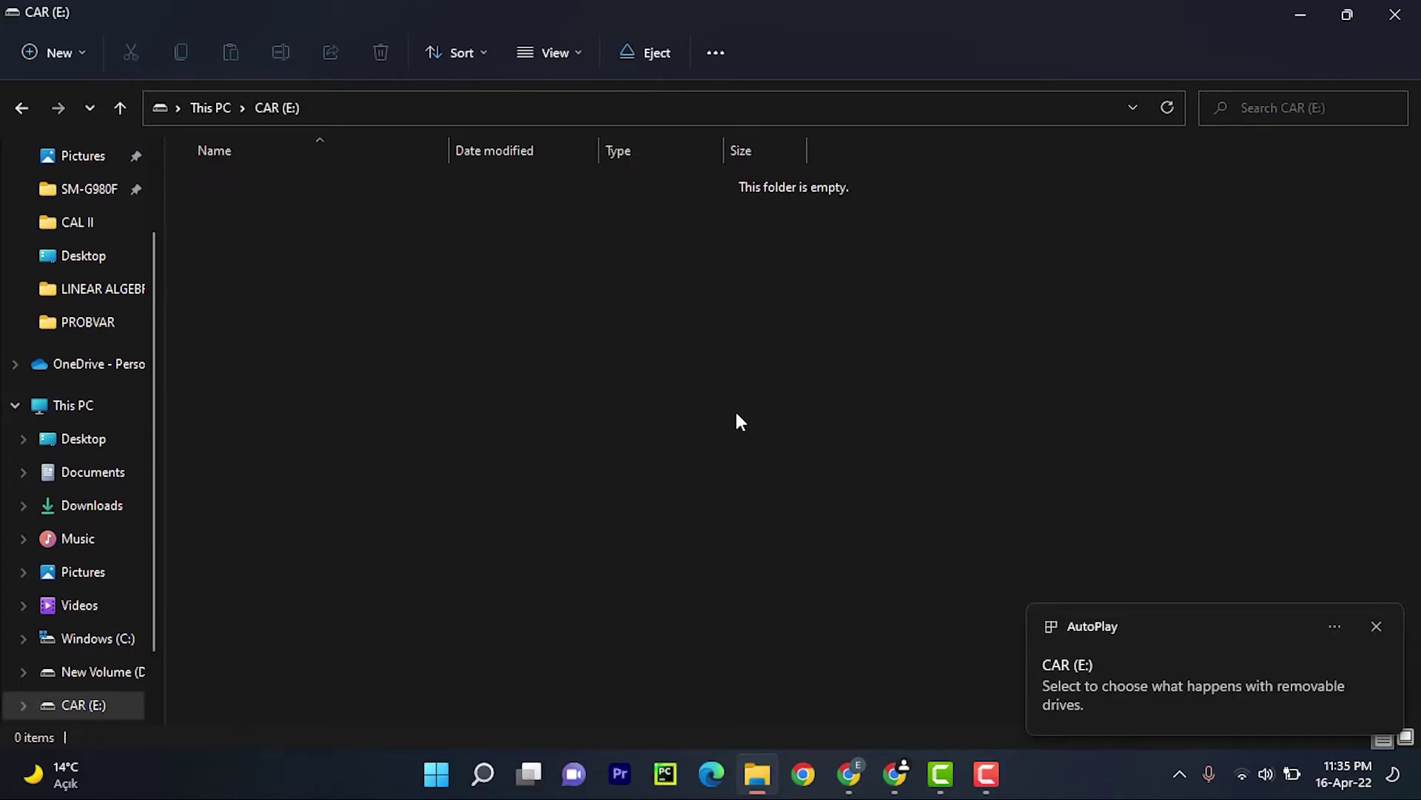
left_click(757, 773)
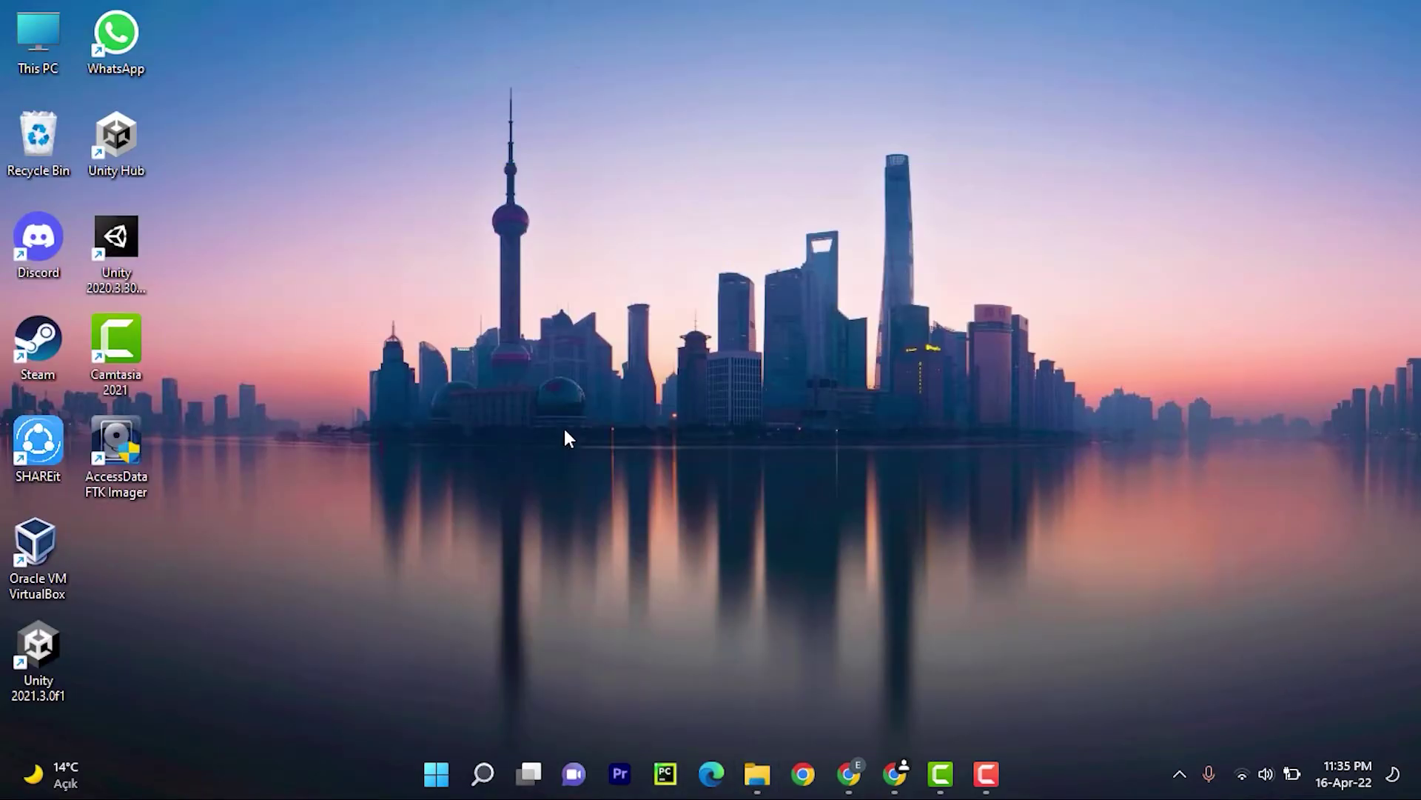
Step: Create a new folder named TEST on the desktop
key("ctrl+shift+n")
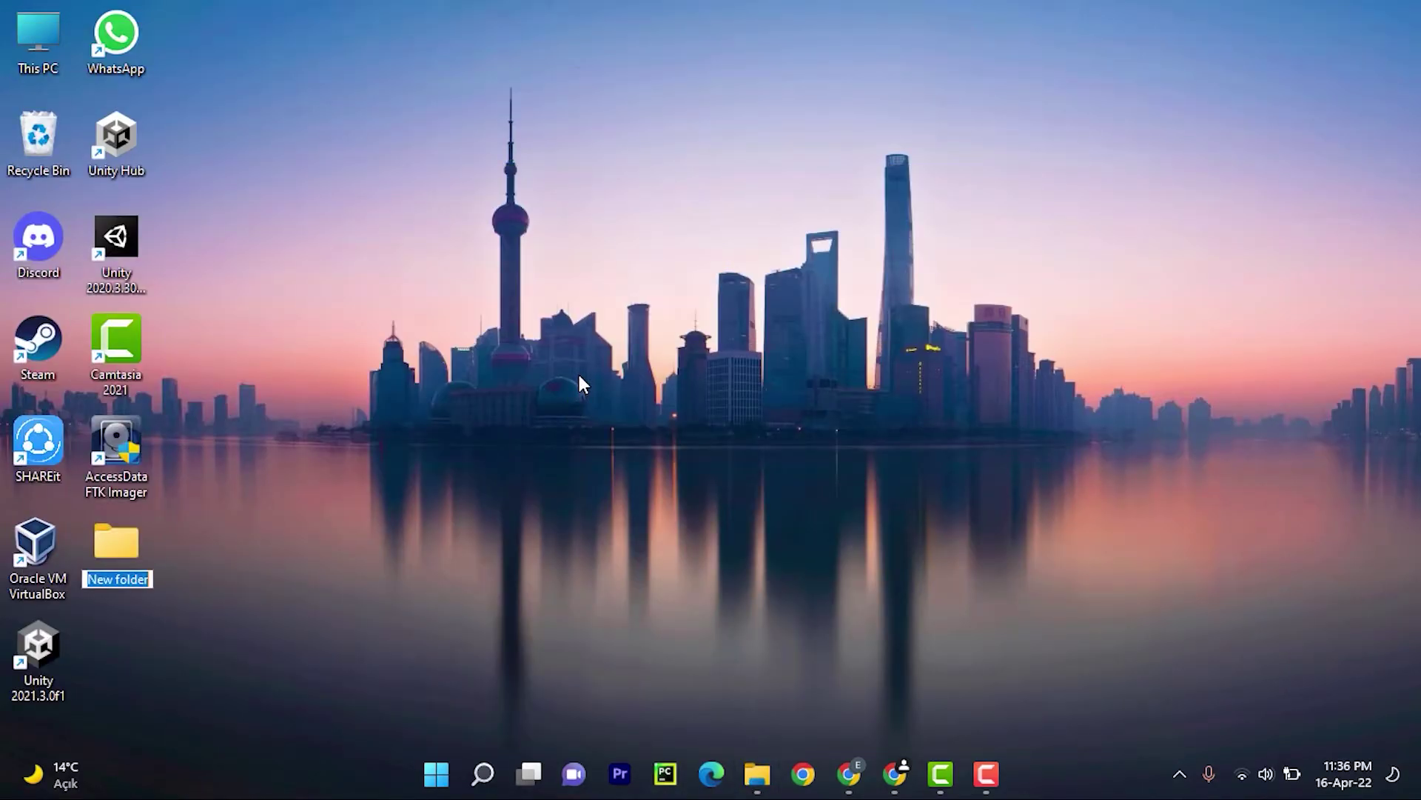
type("TEST")
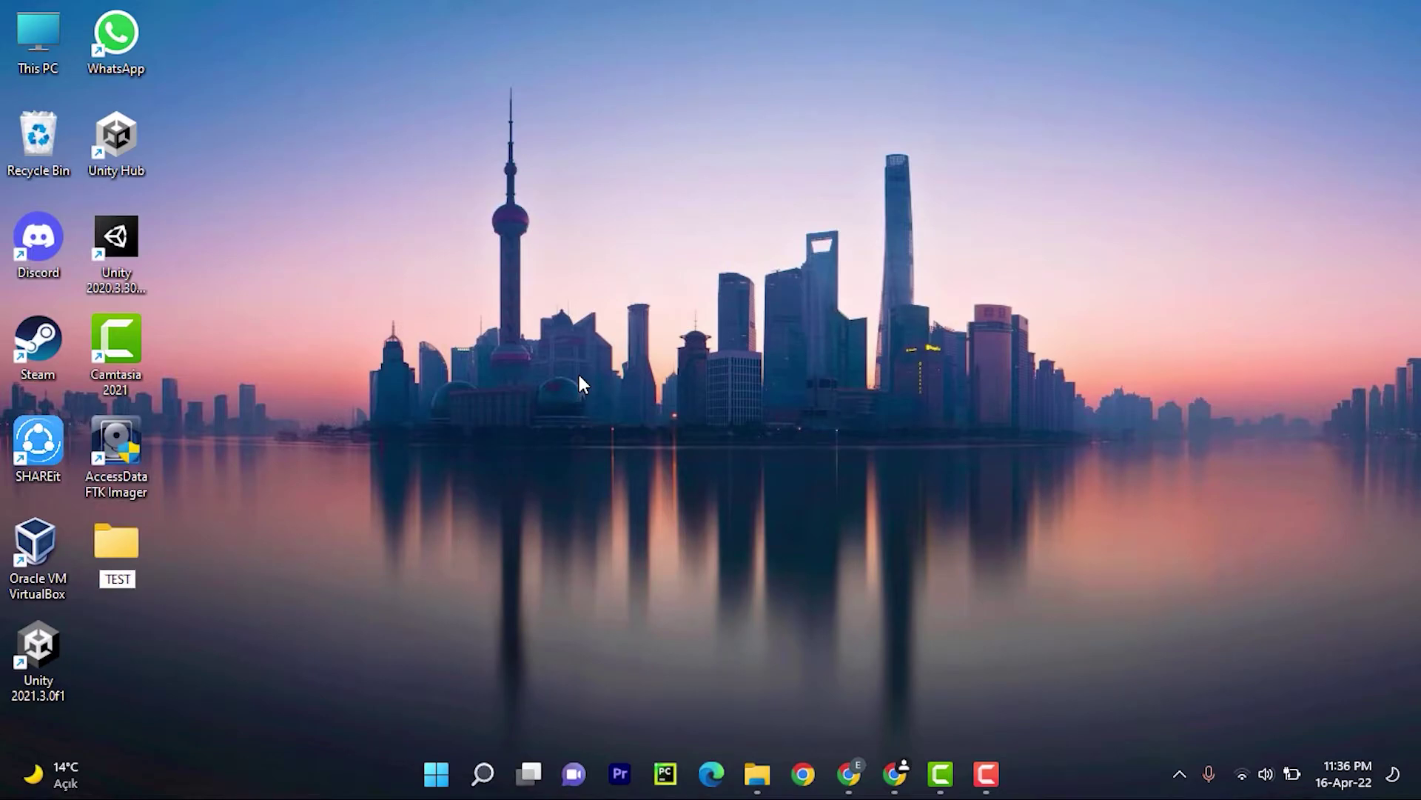
key("Return")
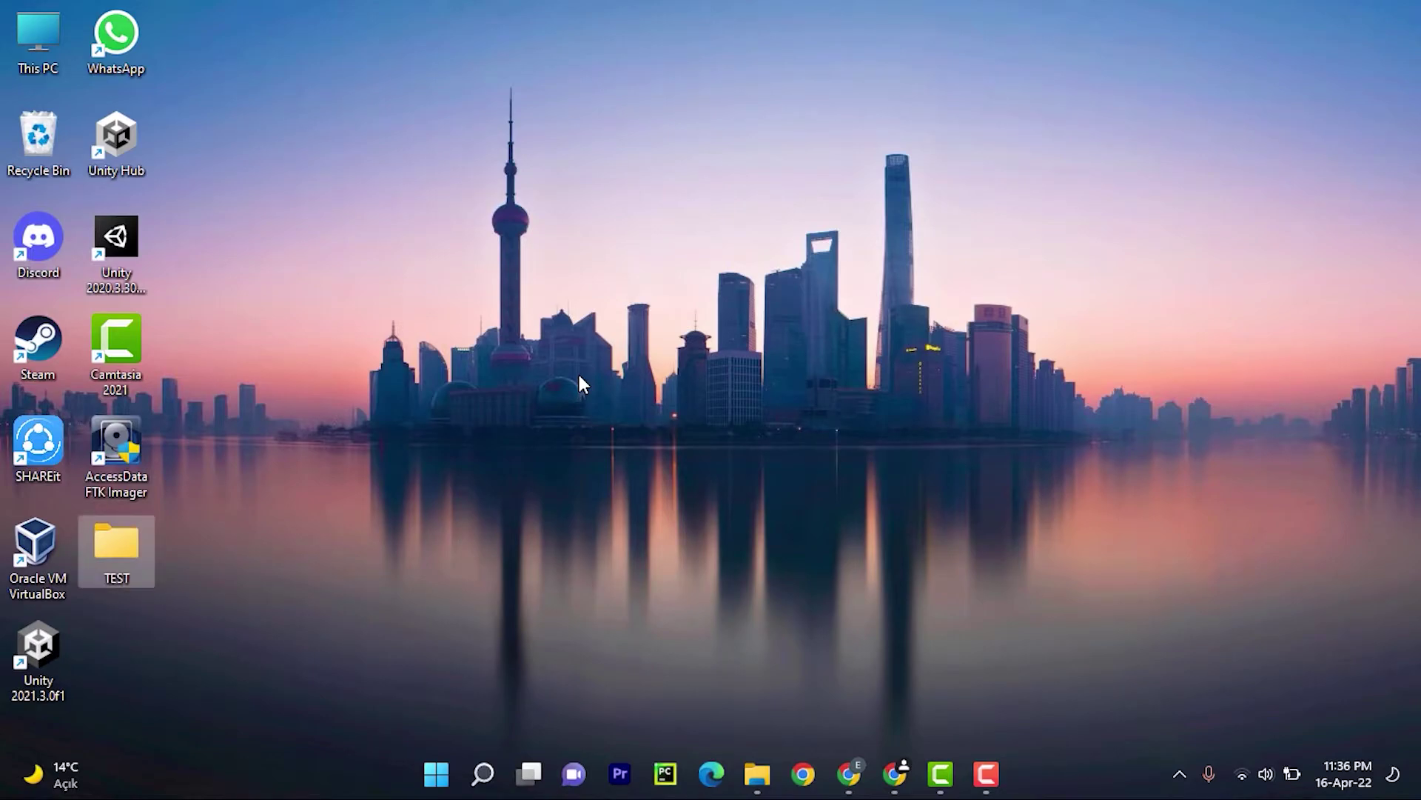
left_click(579, 382)
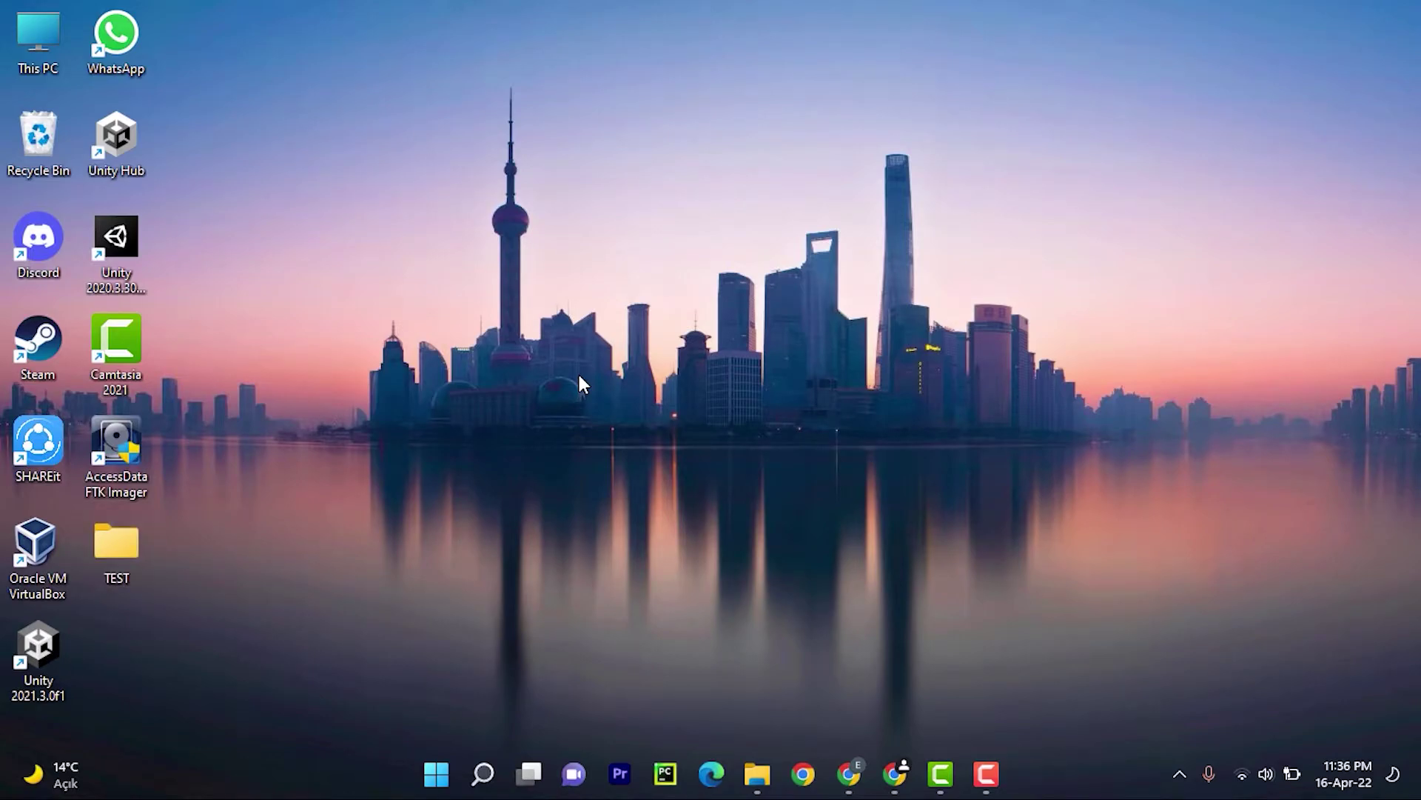
Step: Paste the copied JPG image into the TEST folder
key("Return")
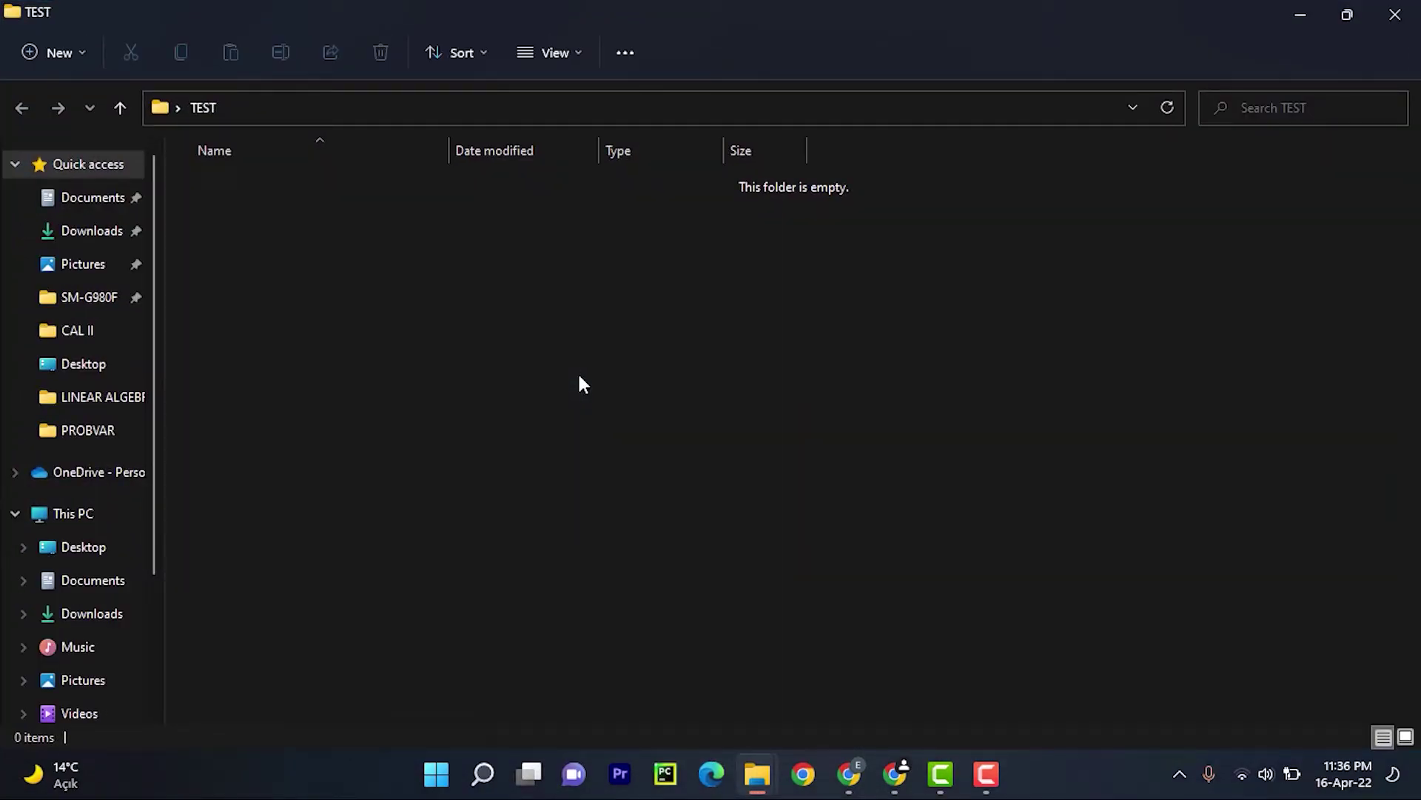
key("ctrl+v")
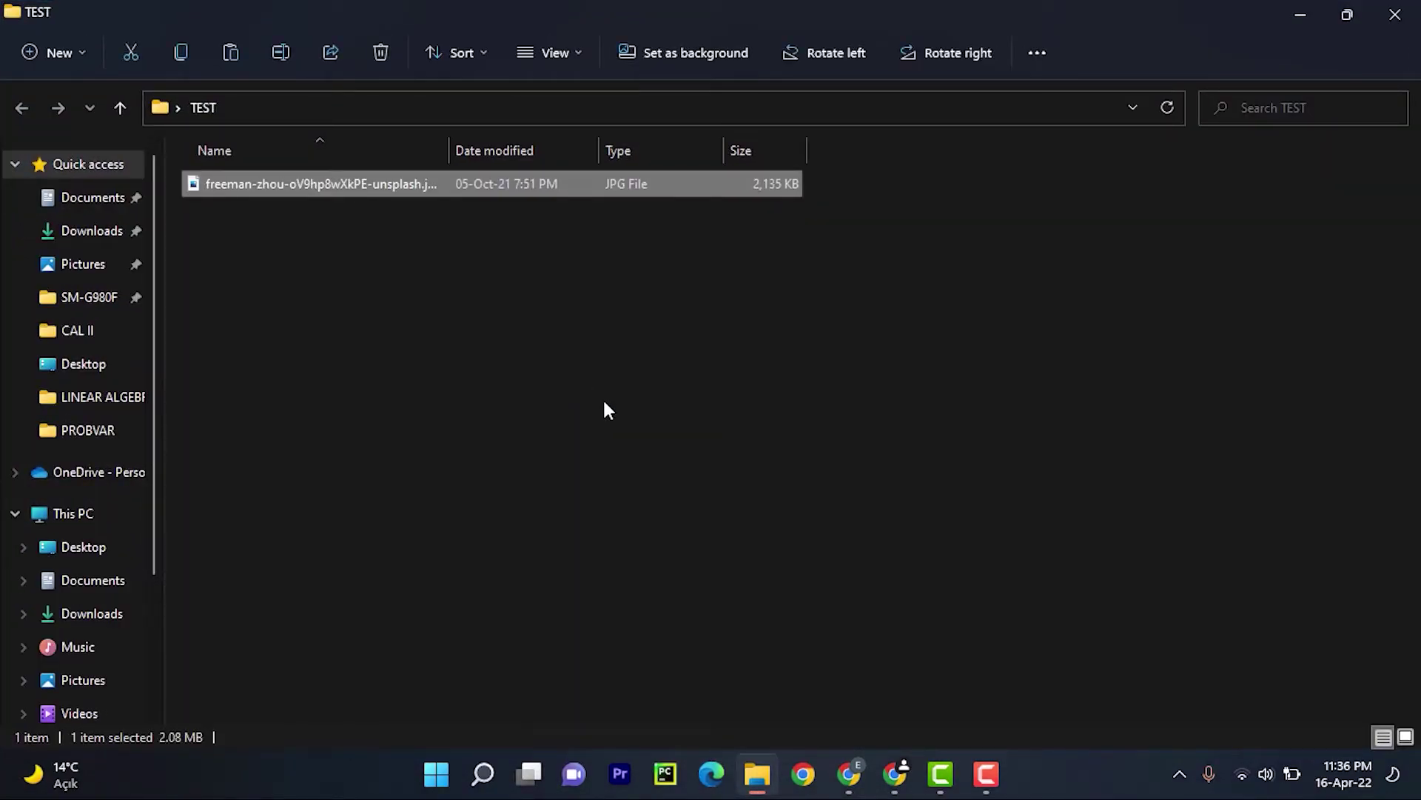
left_click(605, 402)
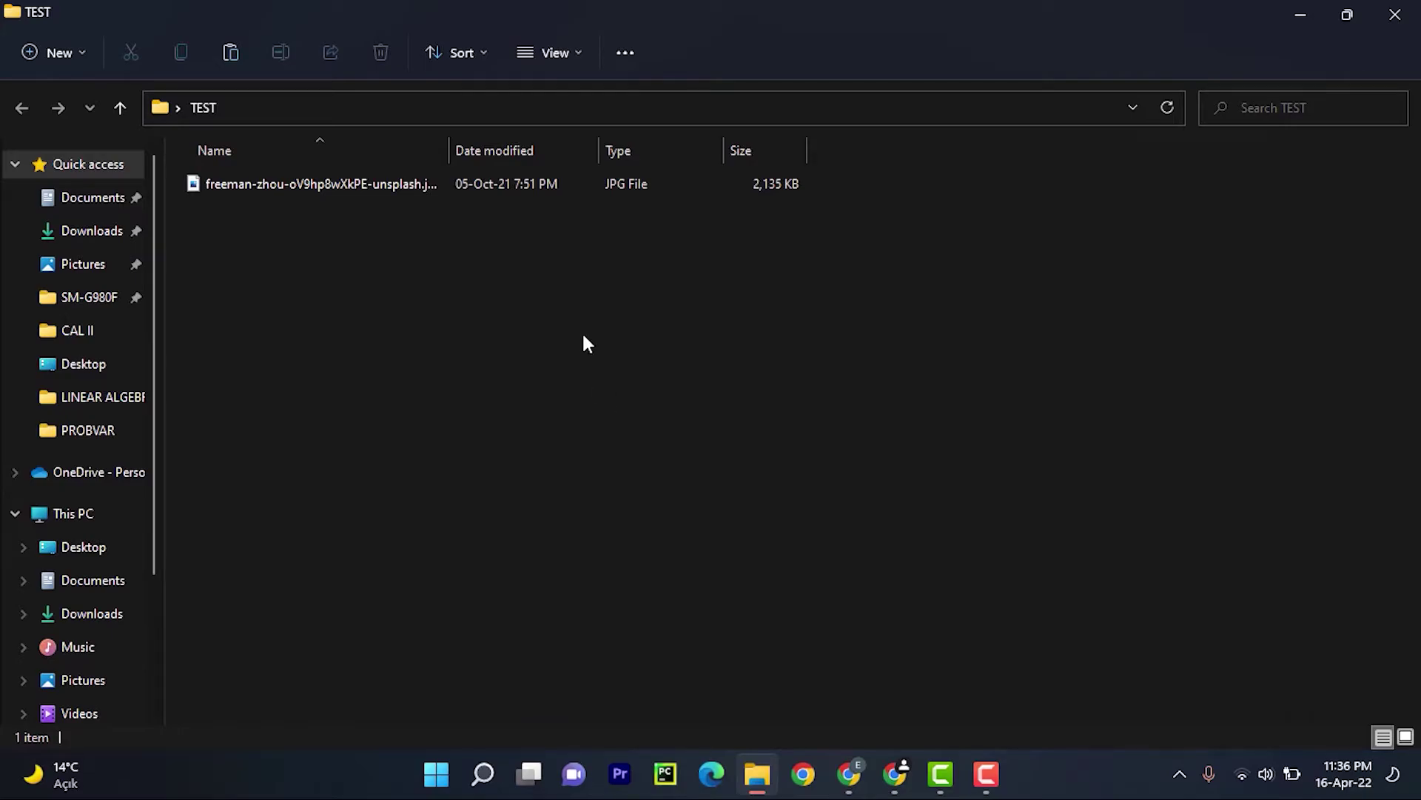
Step: View the JPG image from the TEST folder, closing both the image viewer and the folder window when done
double_click(549, 195)
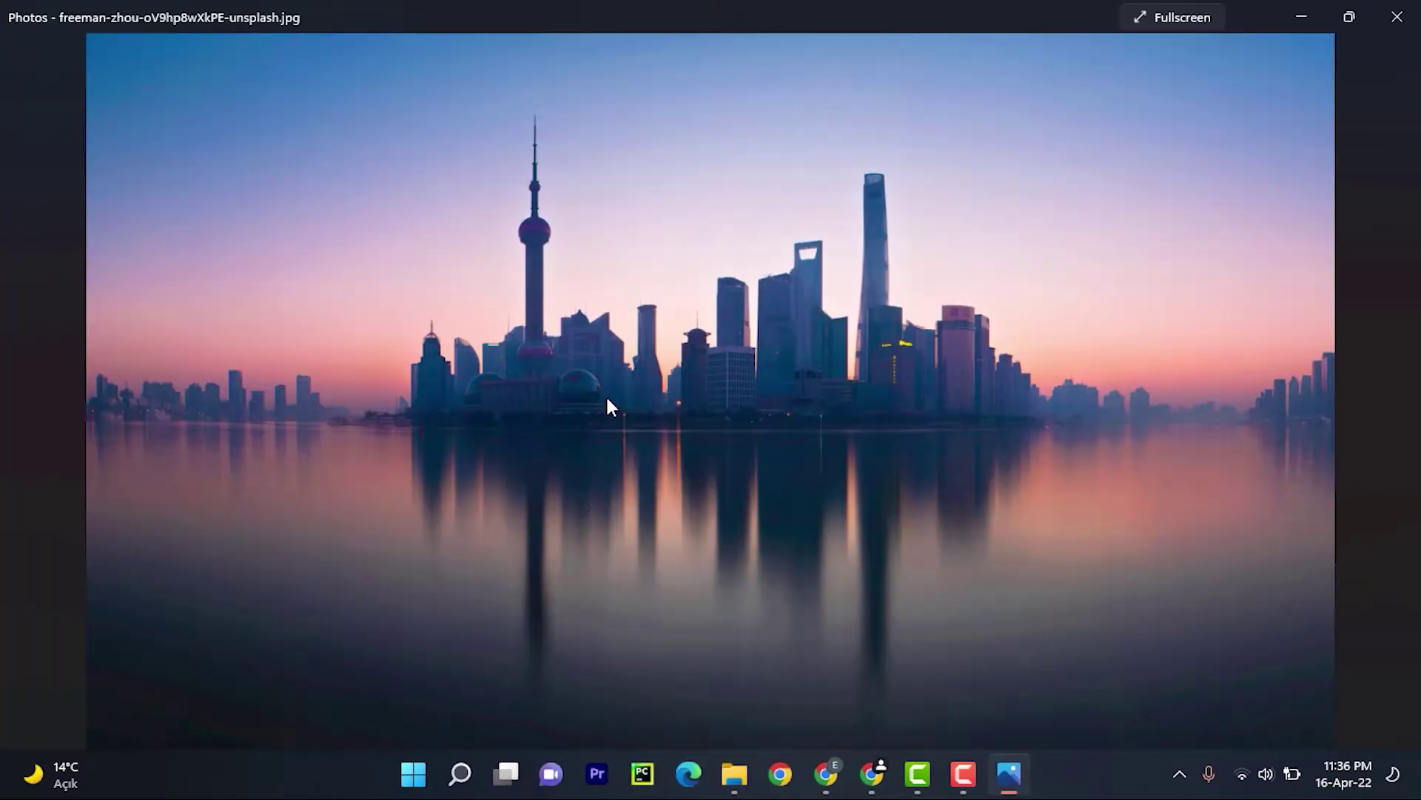
left_click(1397, 15)
left_click(1397, 14)
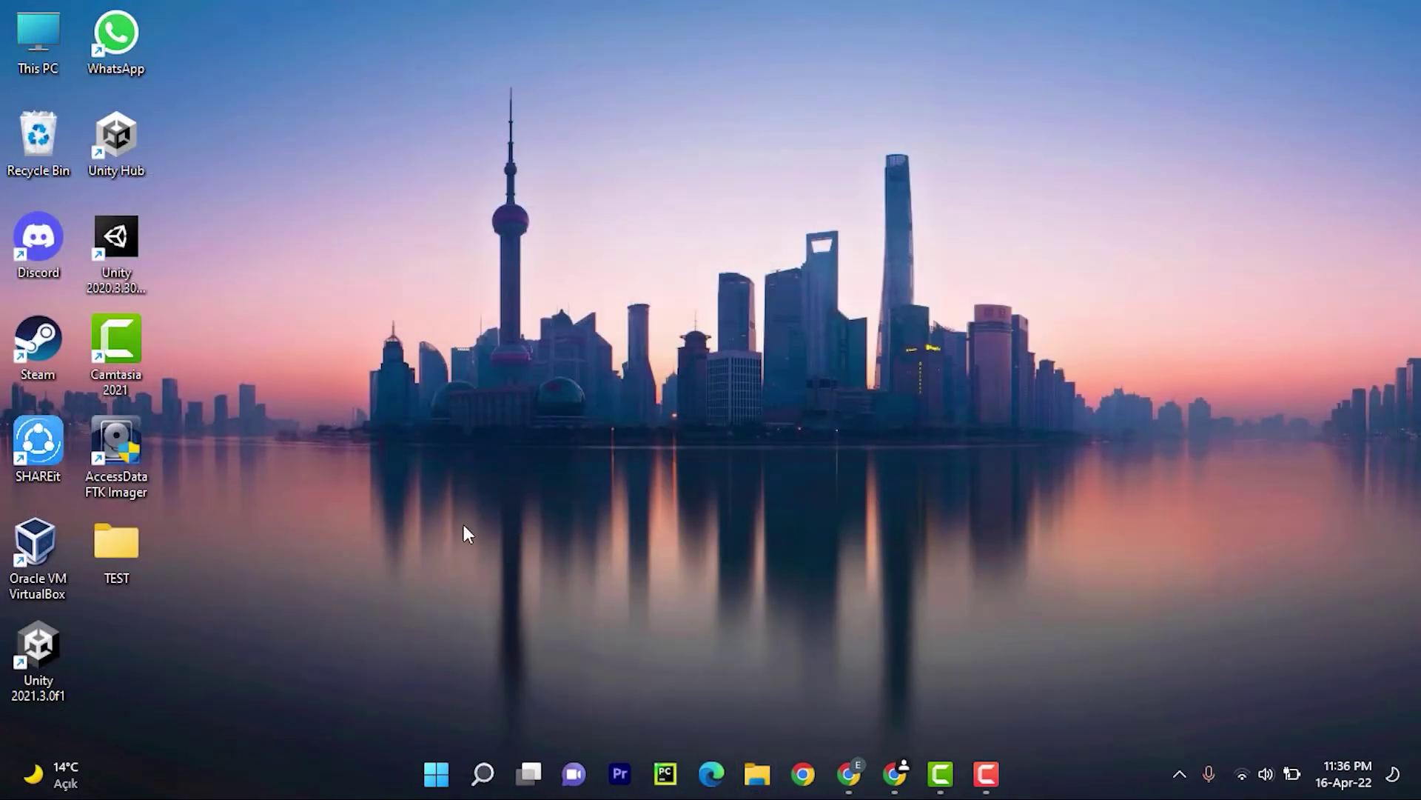
Step: Send the TEST folder from the desktop to the CAR (E:) drive
right_click(124, 549)
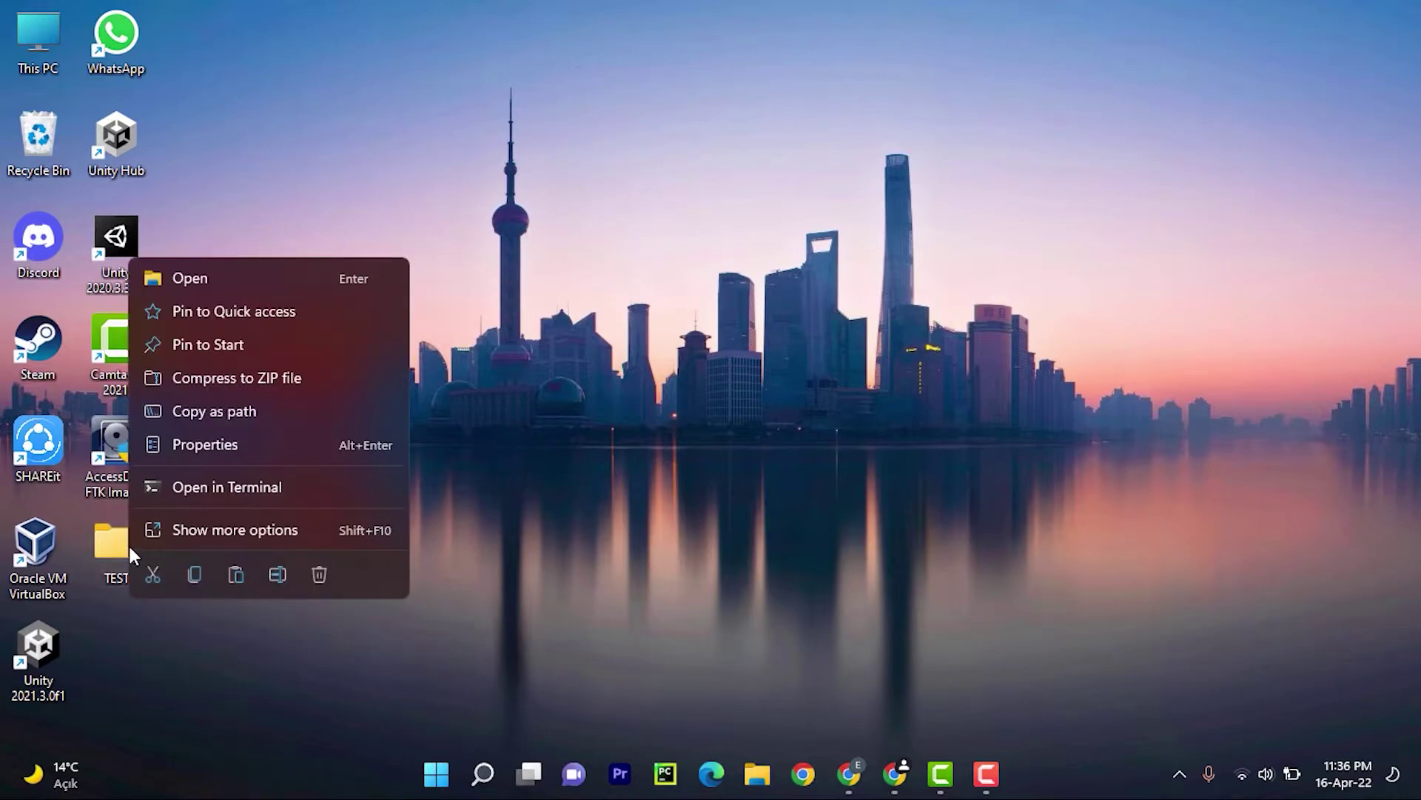
left_click(190, 535)
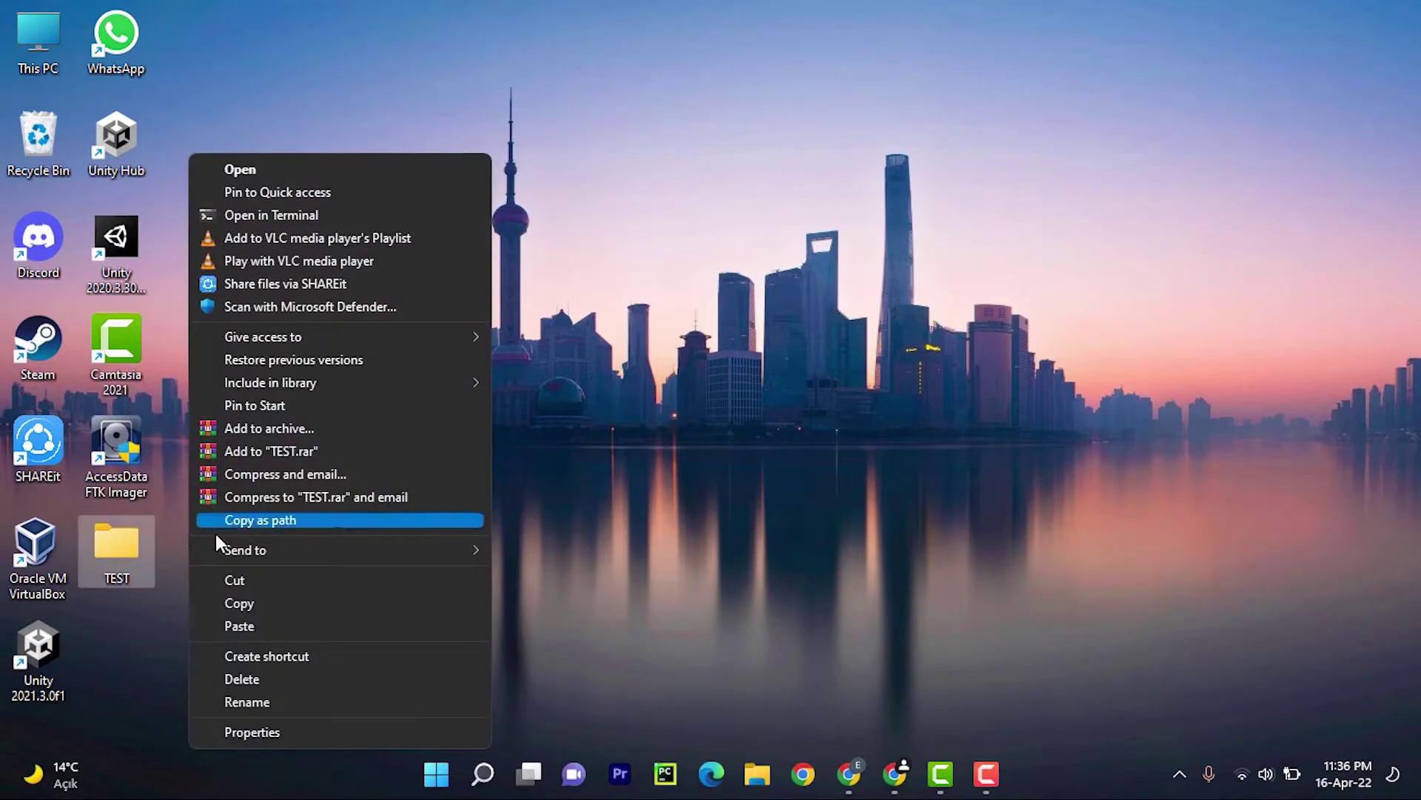
mouse_move(455, 549)
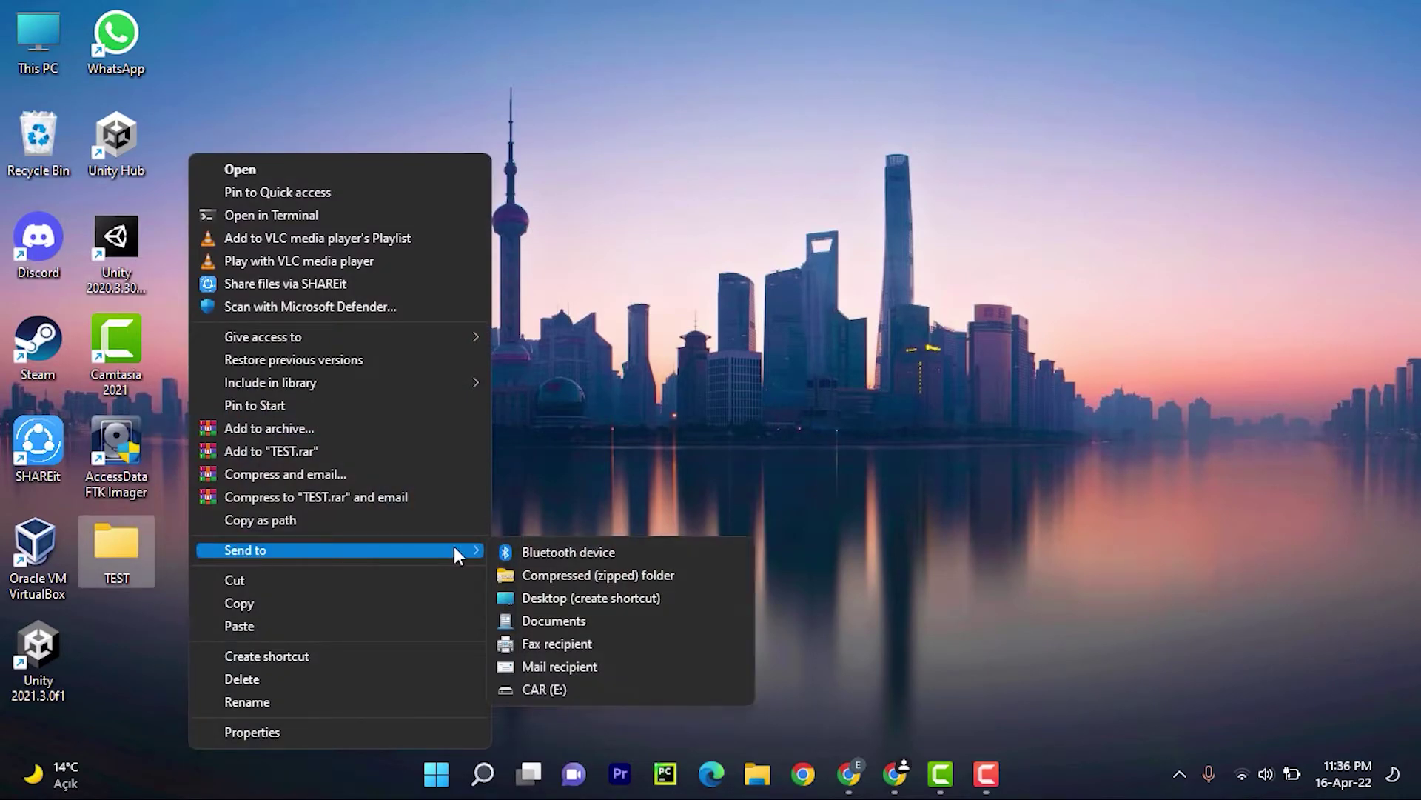
left_click(571, 690)
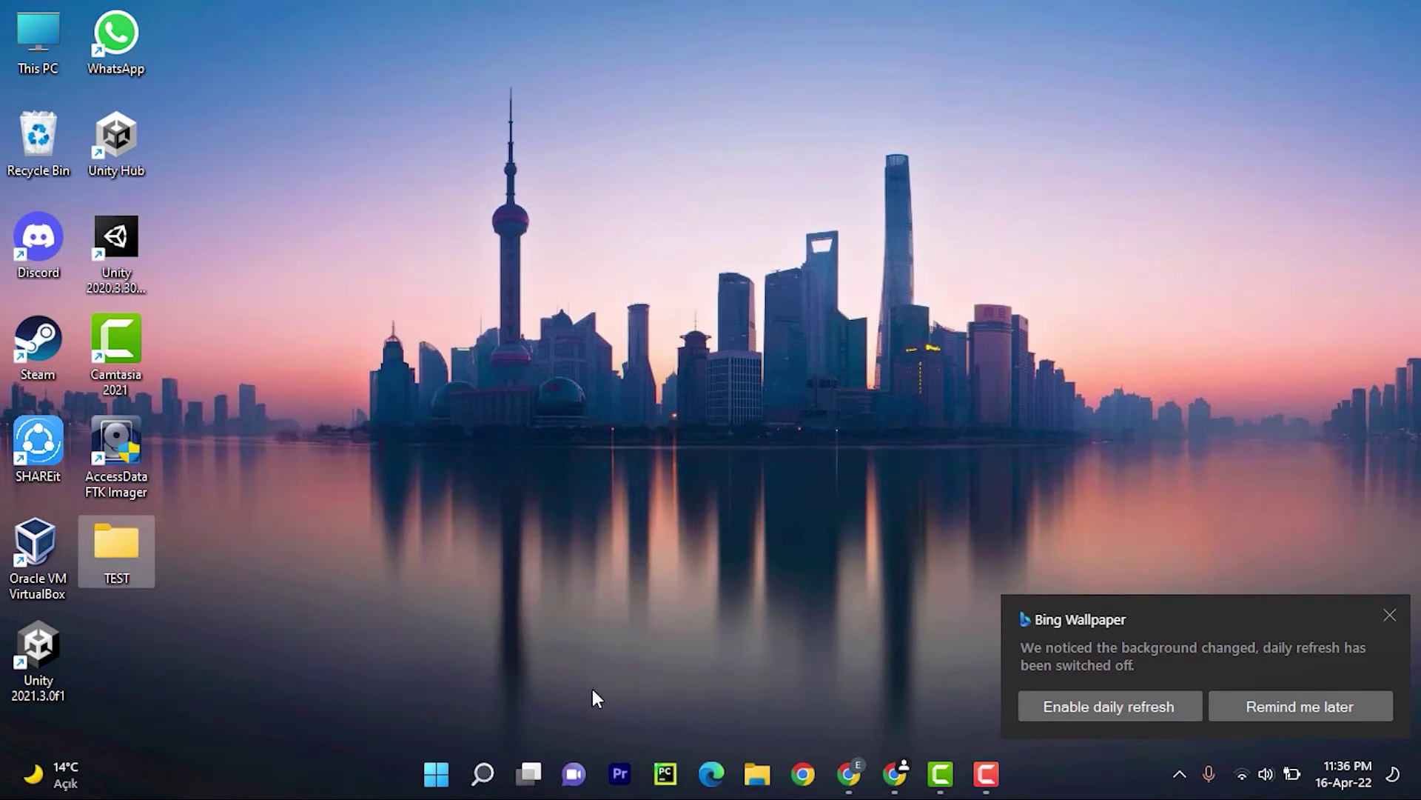
Step: View the JPG image in the TEST folder on the CAR (E:) drive, closing the image viewer when done
left_click(756, 761)
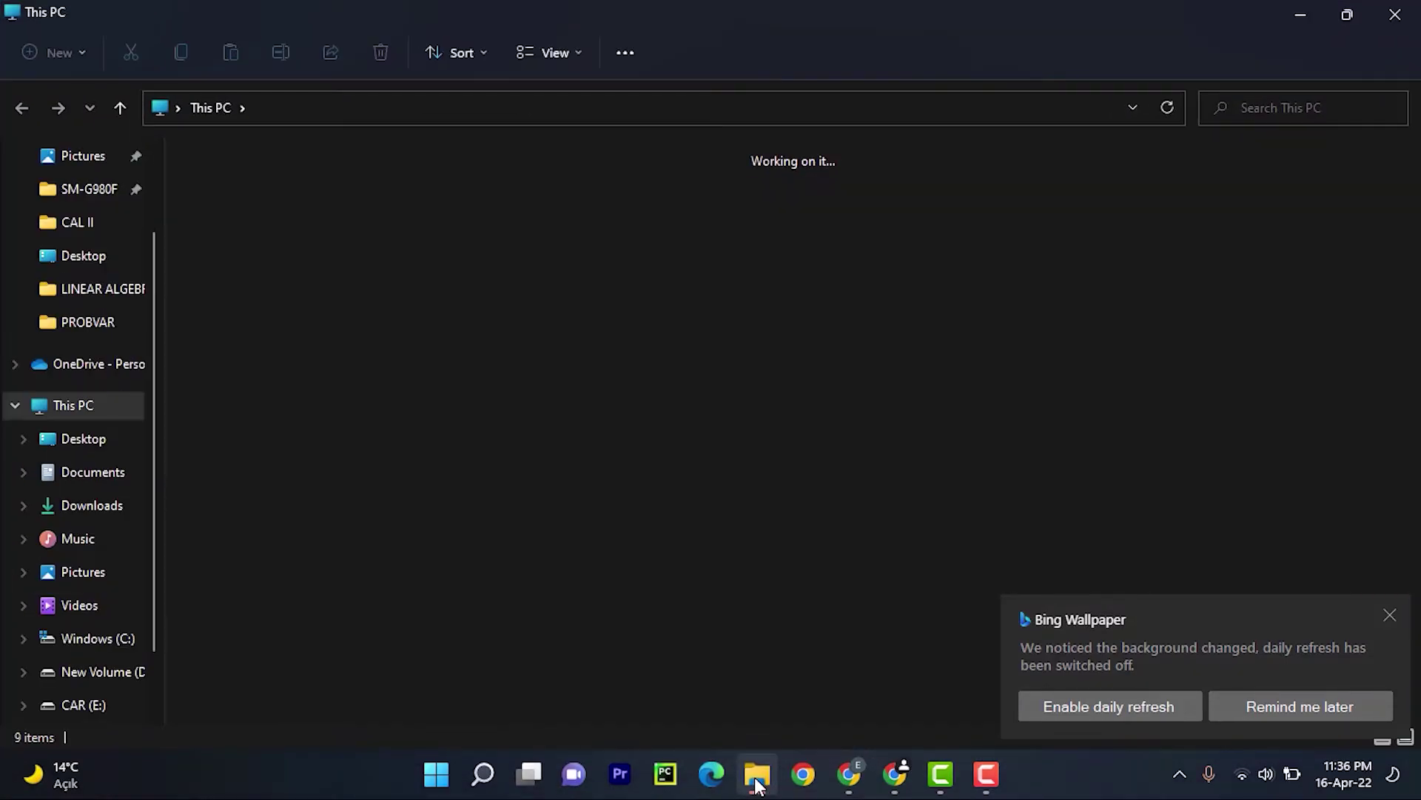
double_click(795, 360)
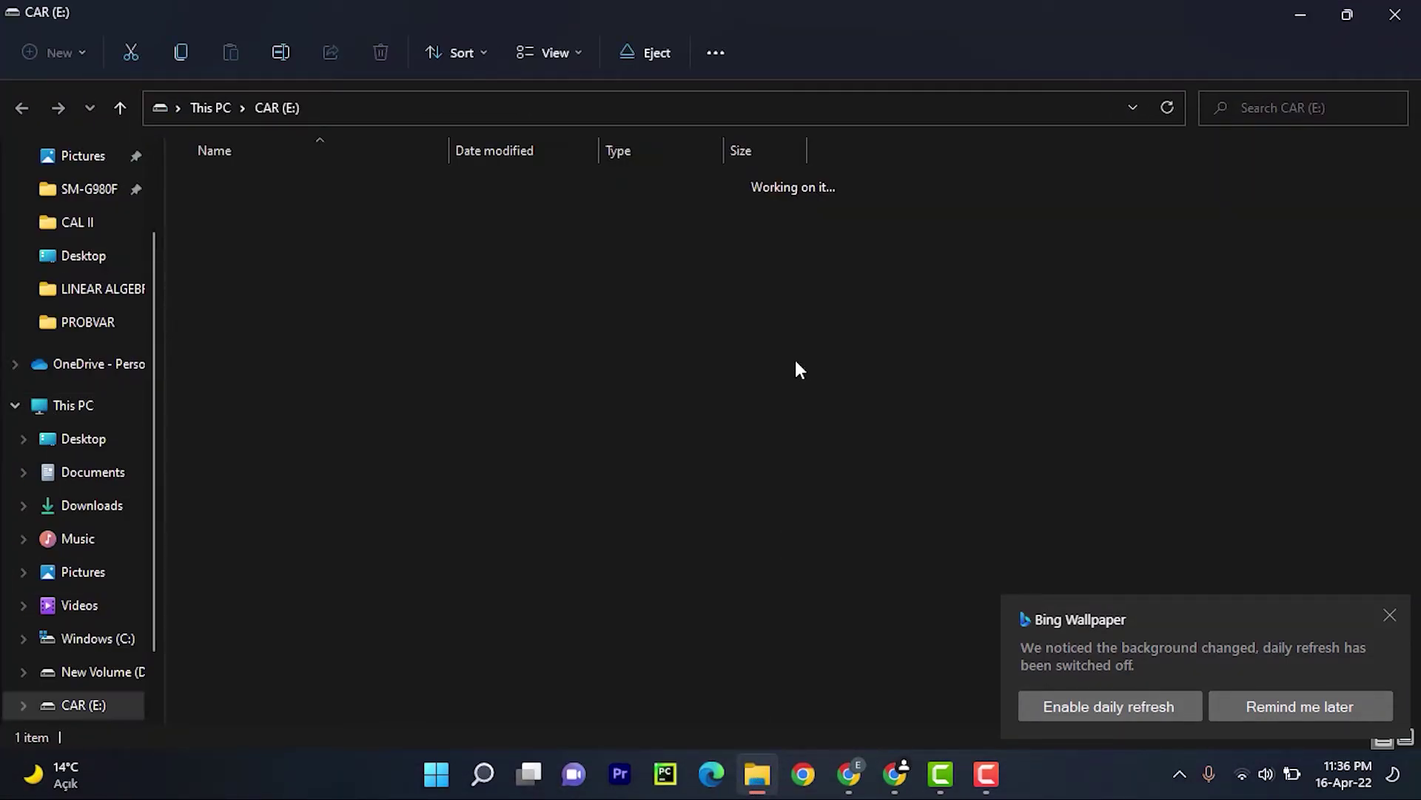
double_click(444, 185)
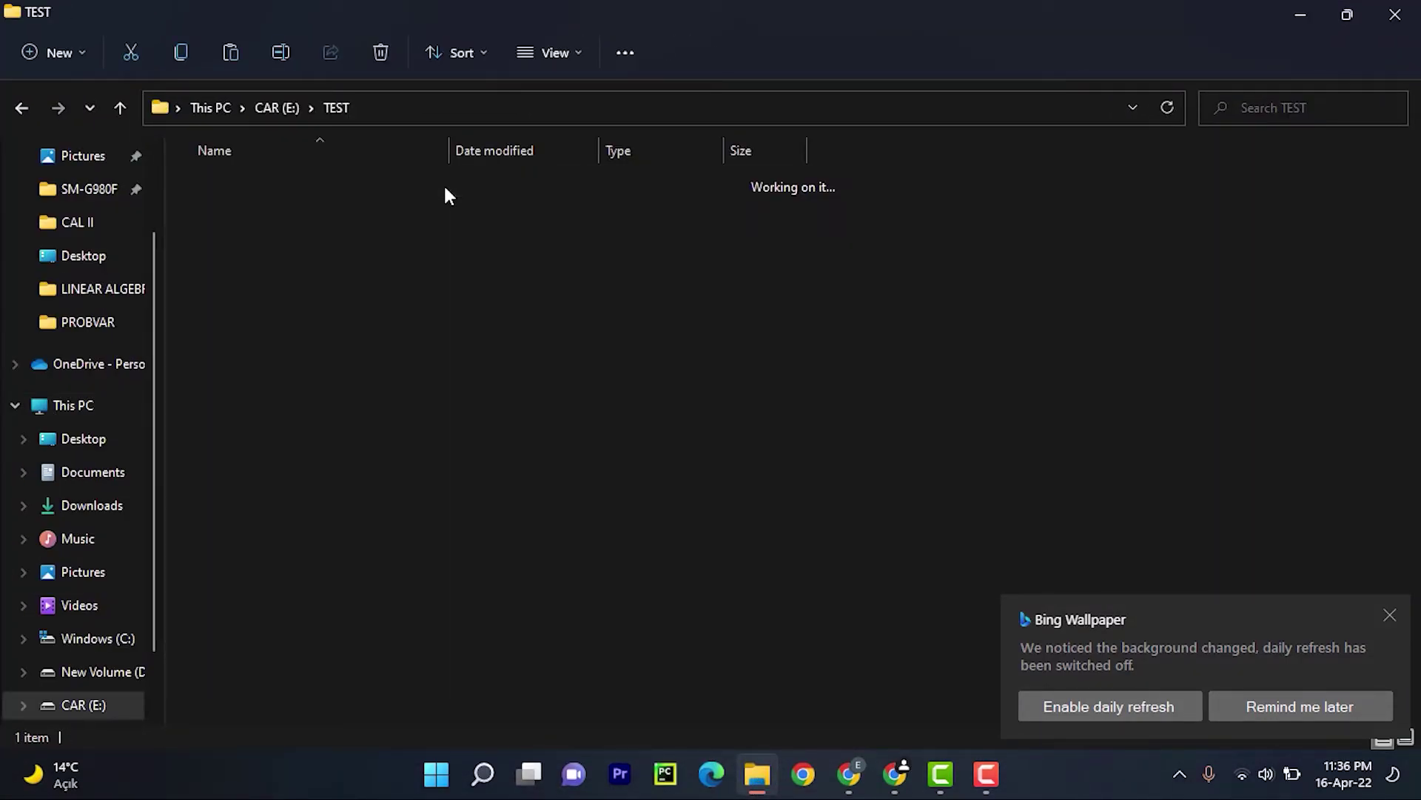
left_click(444, 185)
double_click(445, 185)
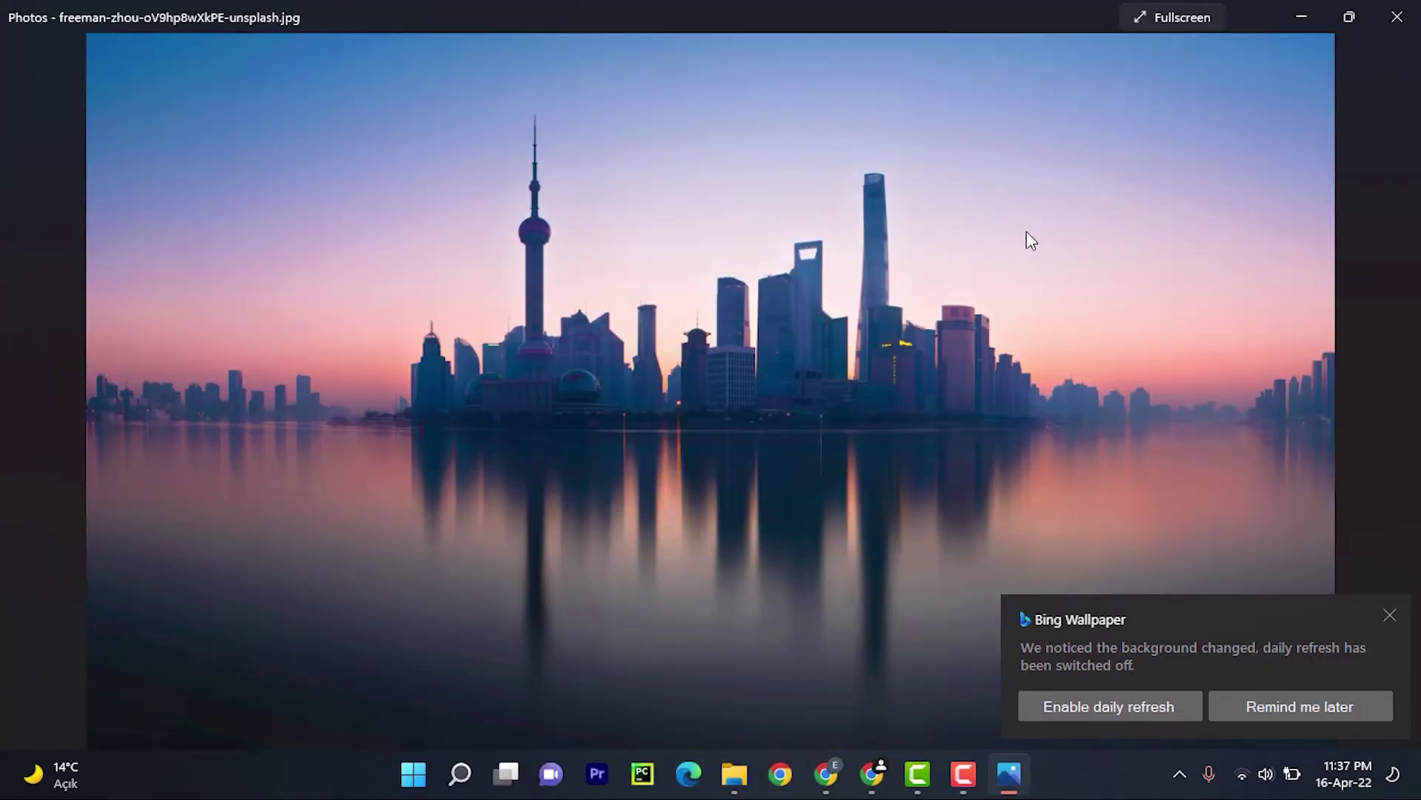
left_click(1397, 15)
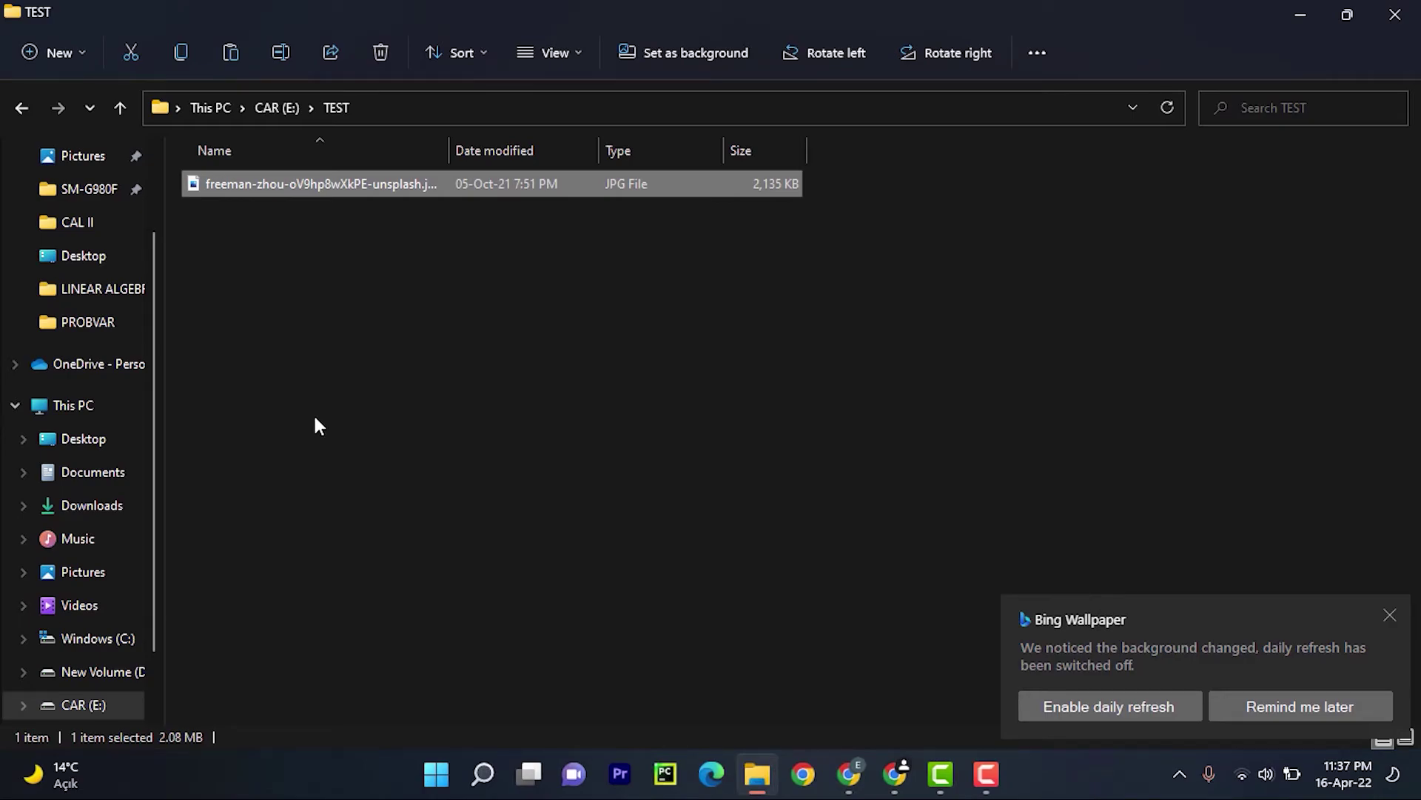
Step: Permanently delete the TEST folder from the CAR (E:) drive
left_click(92, 407)
left_click(843, 362)
double_click(841, 360)
left_click(469, 188)
right_click(468, 188)
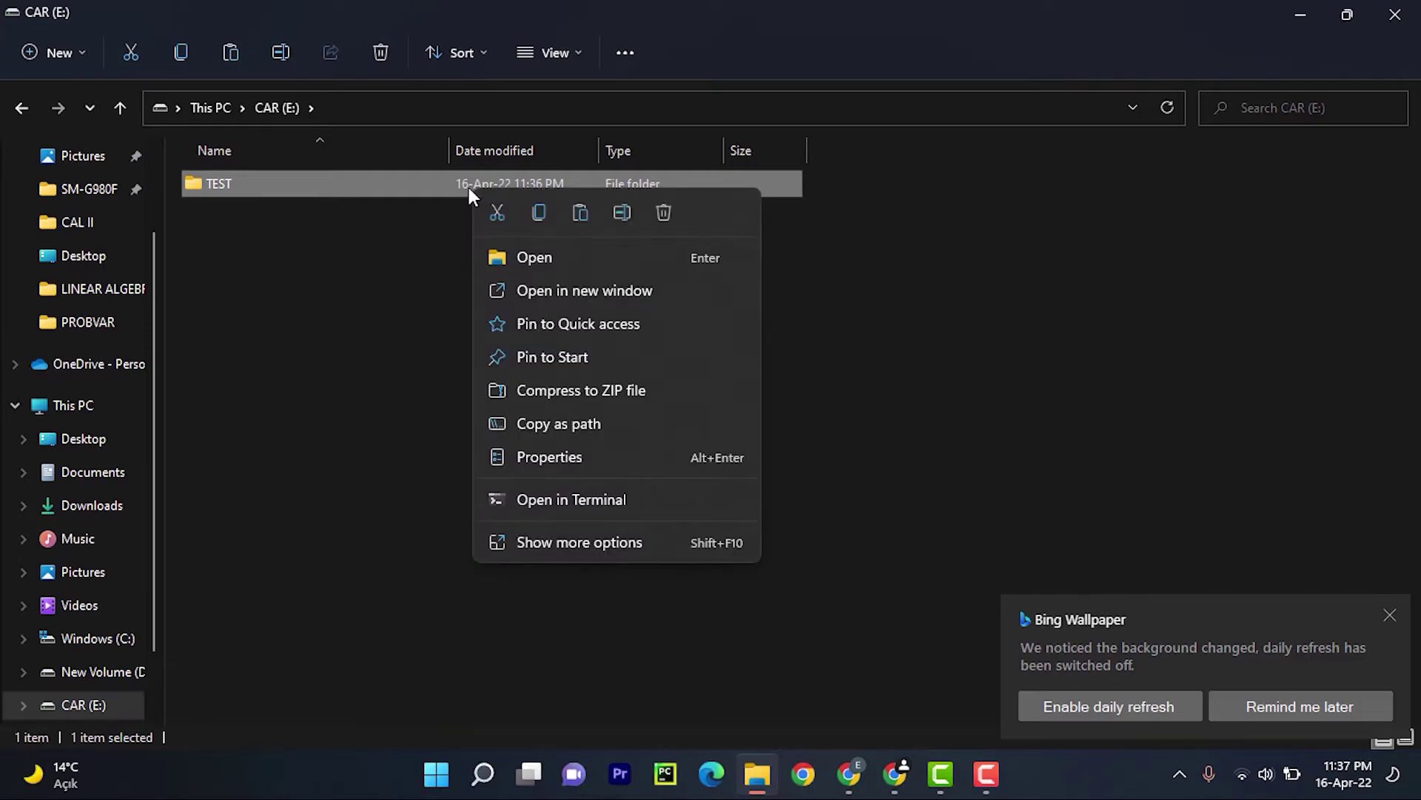
left_click(662, 213)
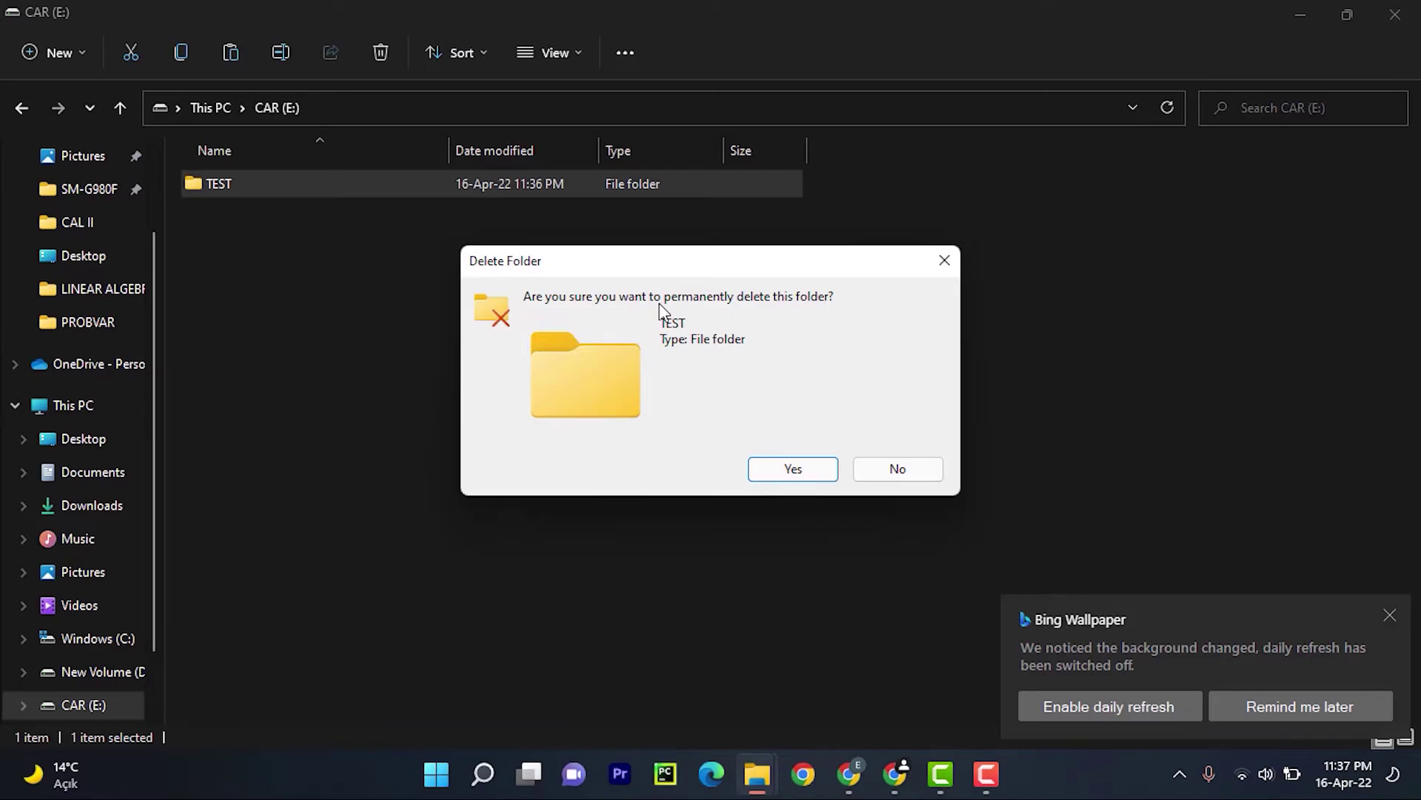
left_click(764, 465)
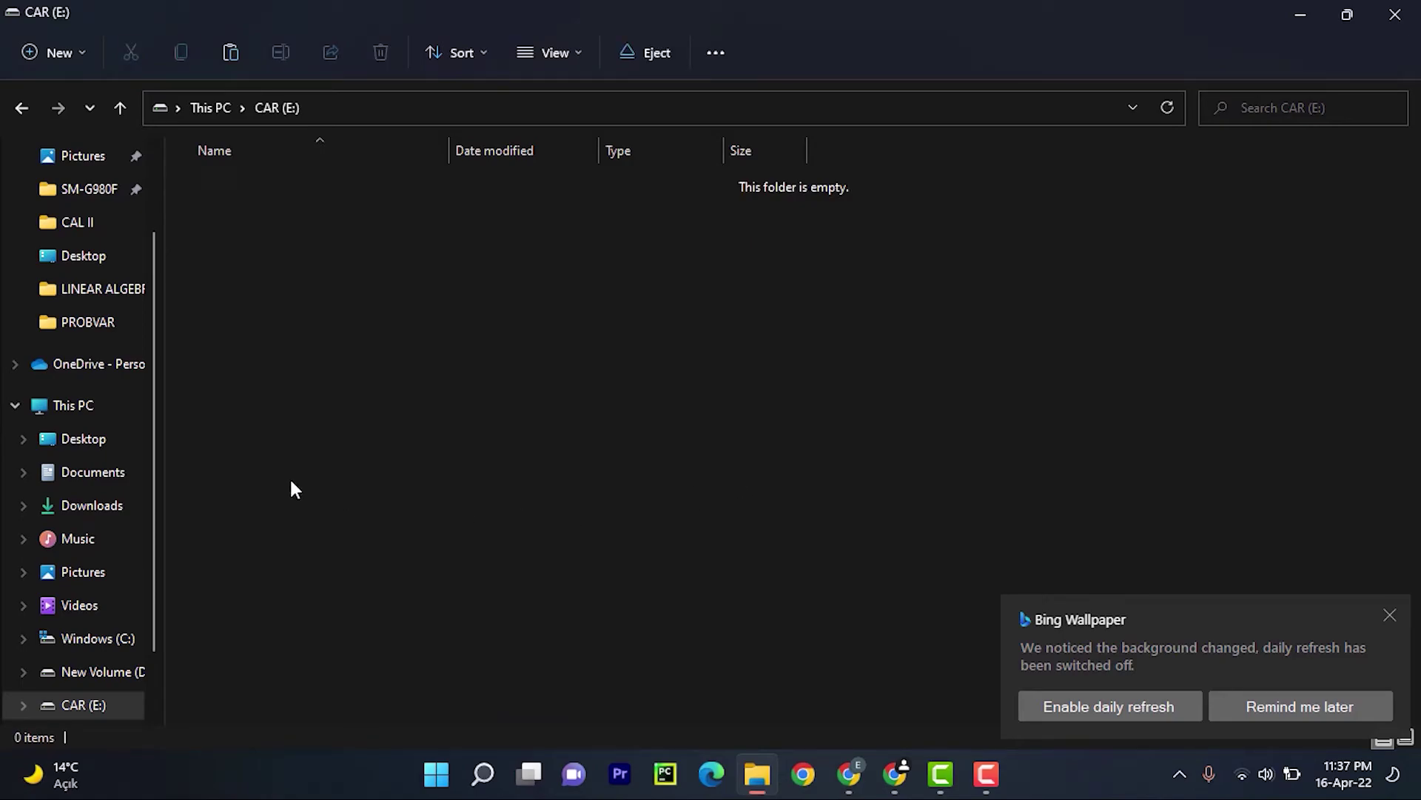
Step: Reopen the CAR (E:) drive from This PC to check its contents, and minimize the window when done
left_click(108, 404)
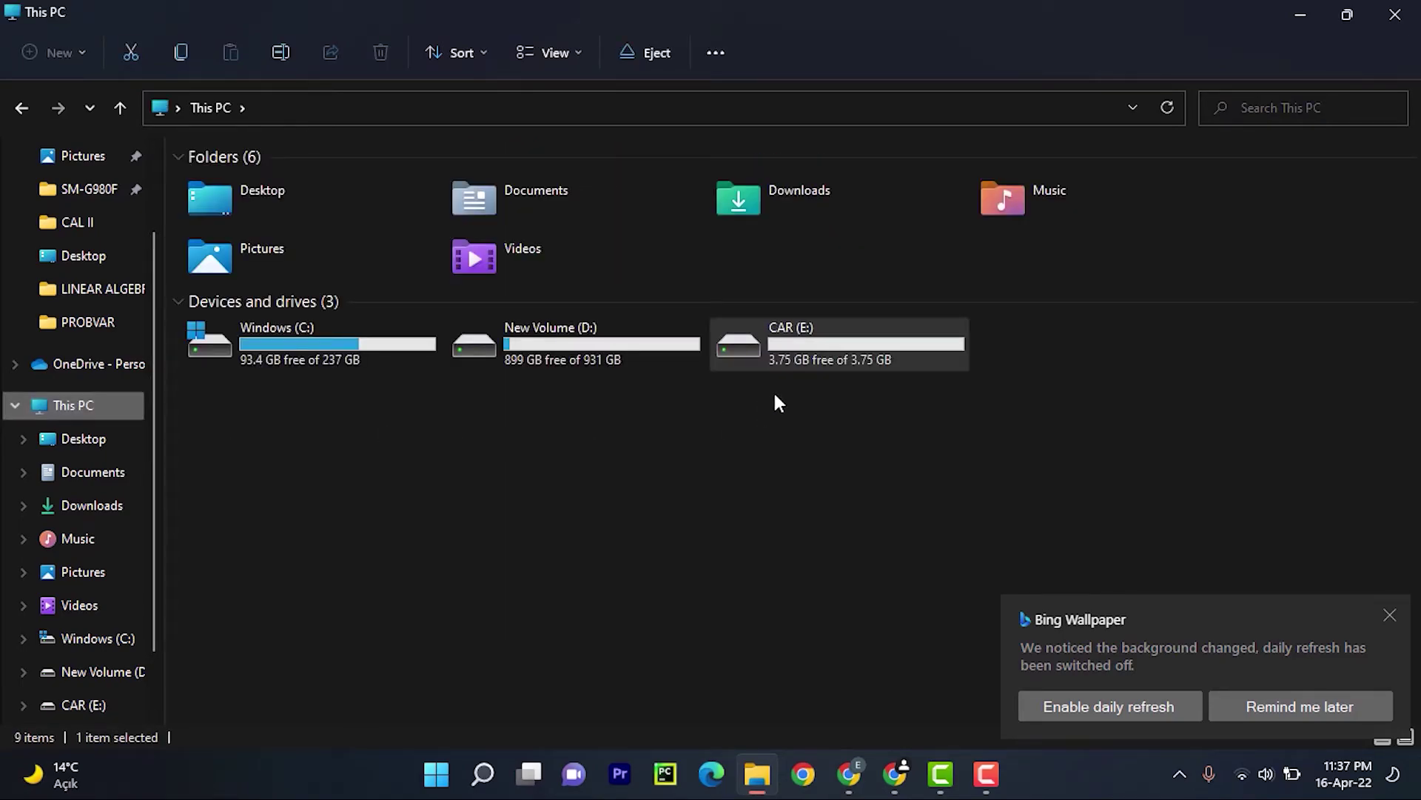
double_click(799, 353)
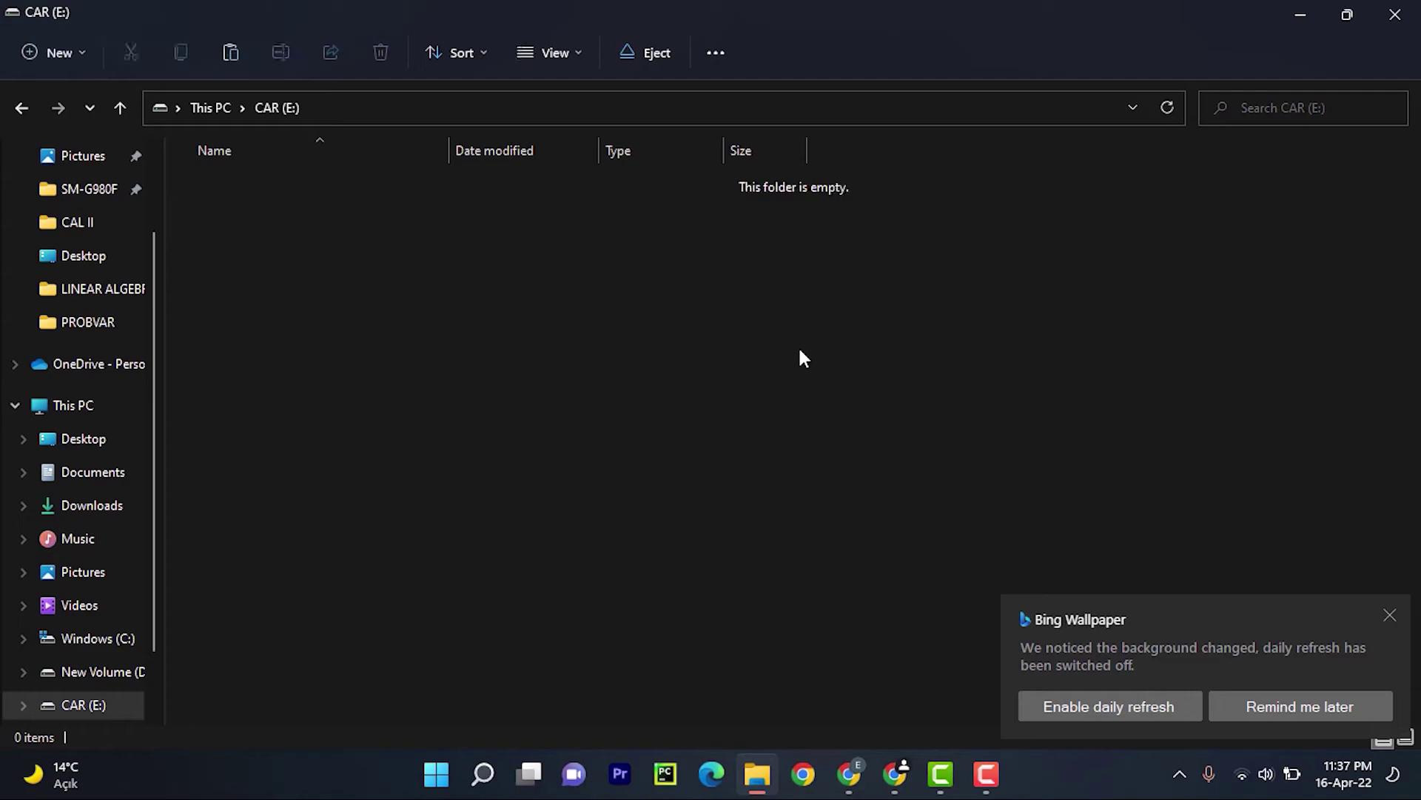
left_click(738, 759)
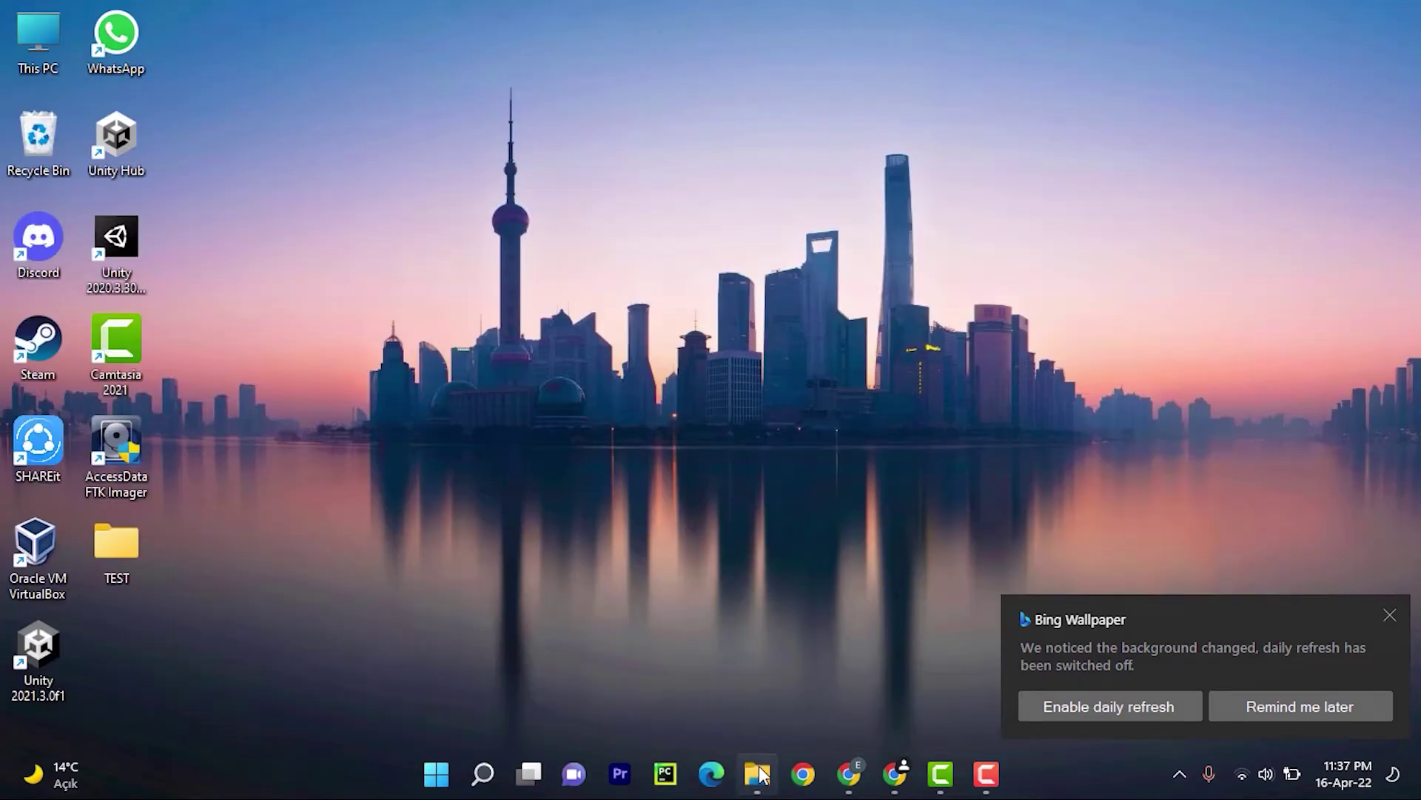
Step: Launch AccessData FTK Imager and add the logical drive E:\ - CAR [FAT32] as an evidence item
left_click(119, 444)
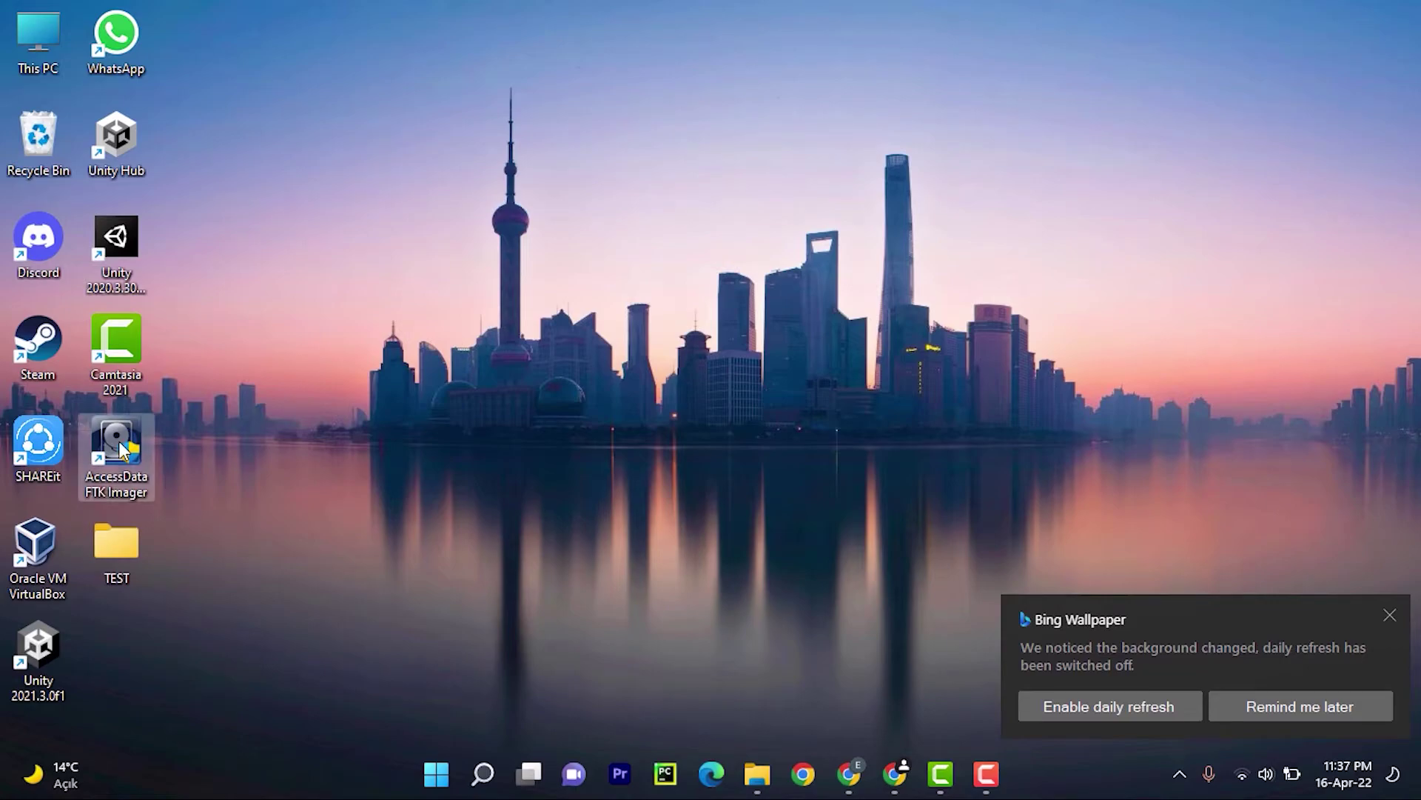
double_click(118, 444)
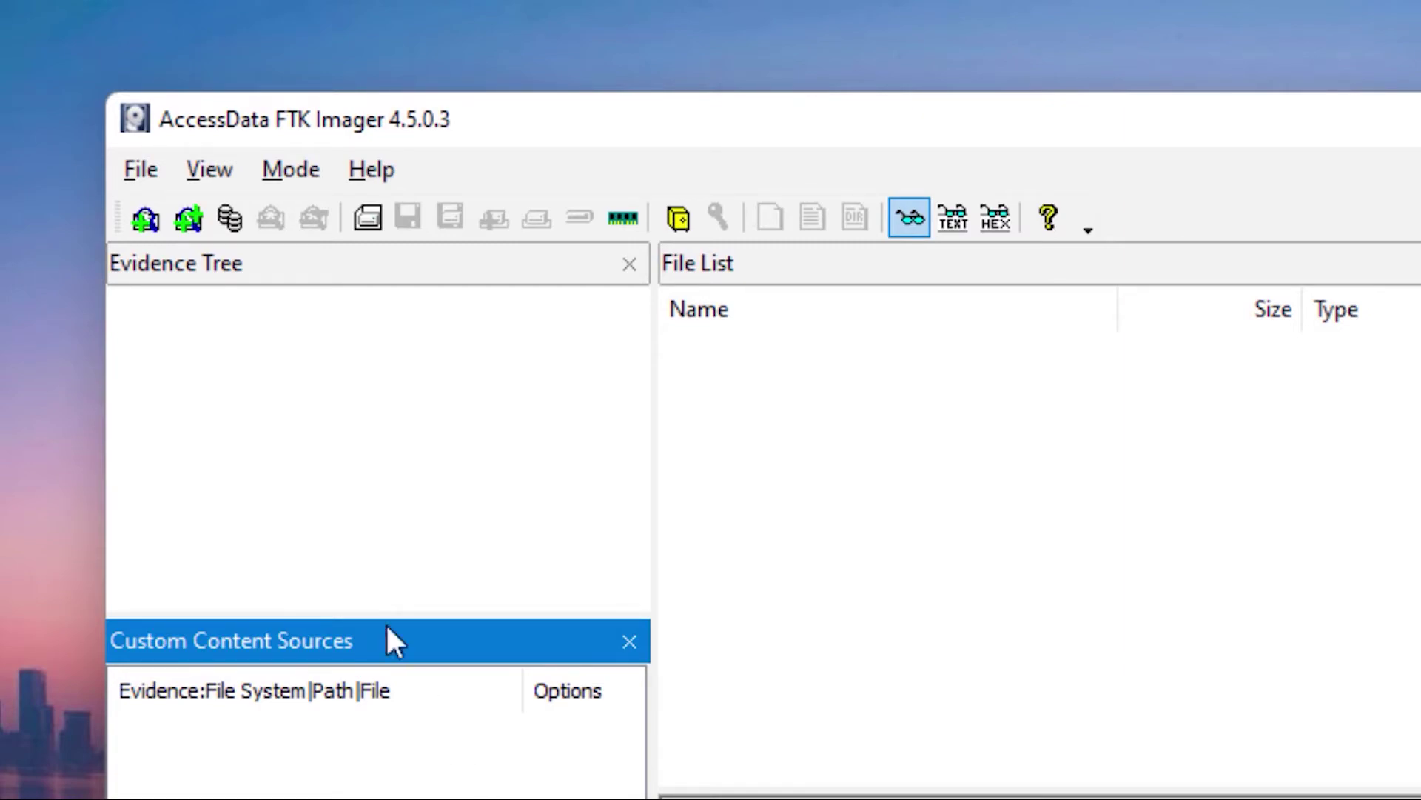
left_click(145, 157)
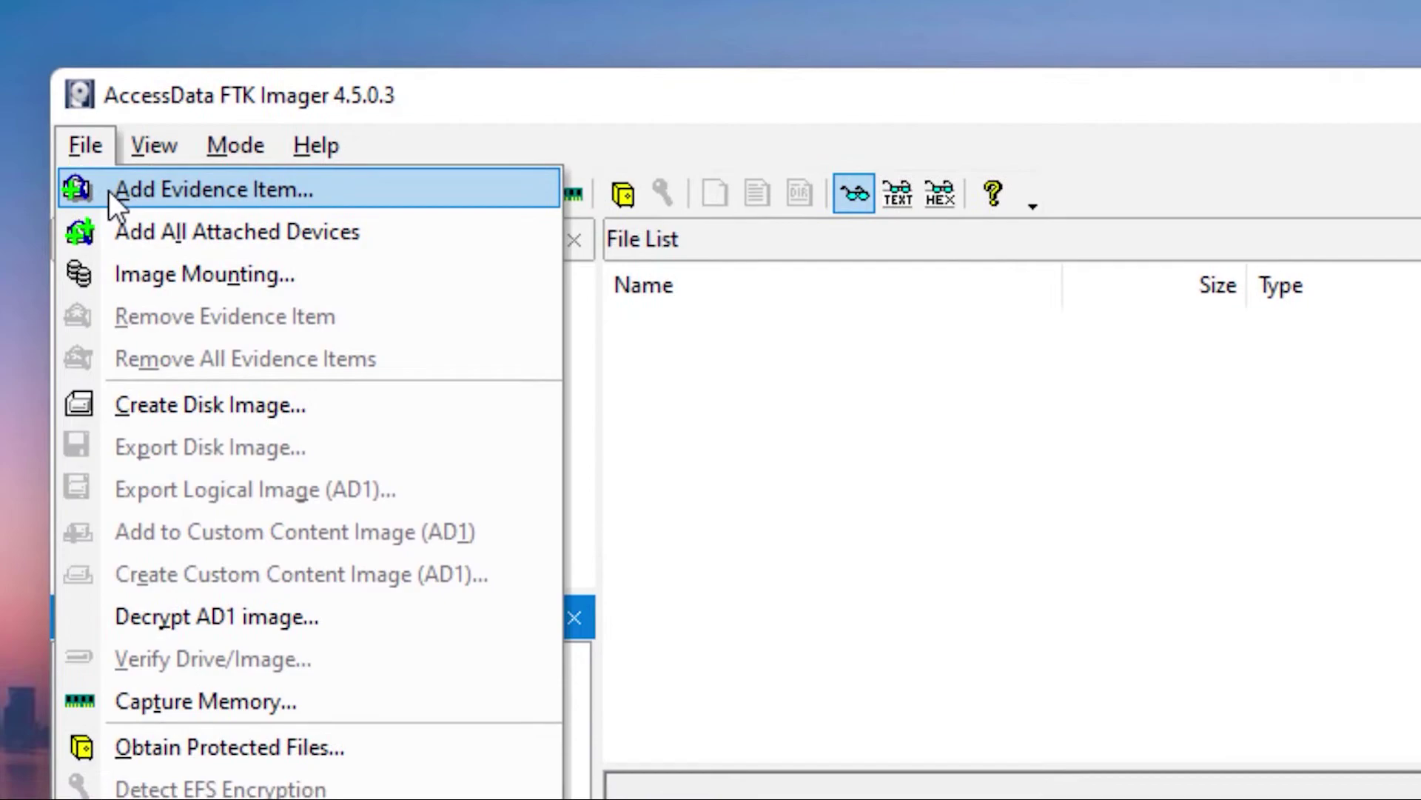
left_click(169, 219)
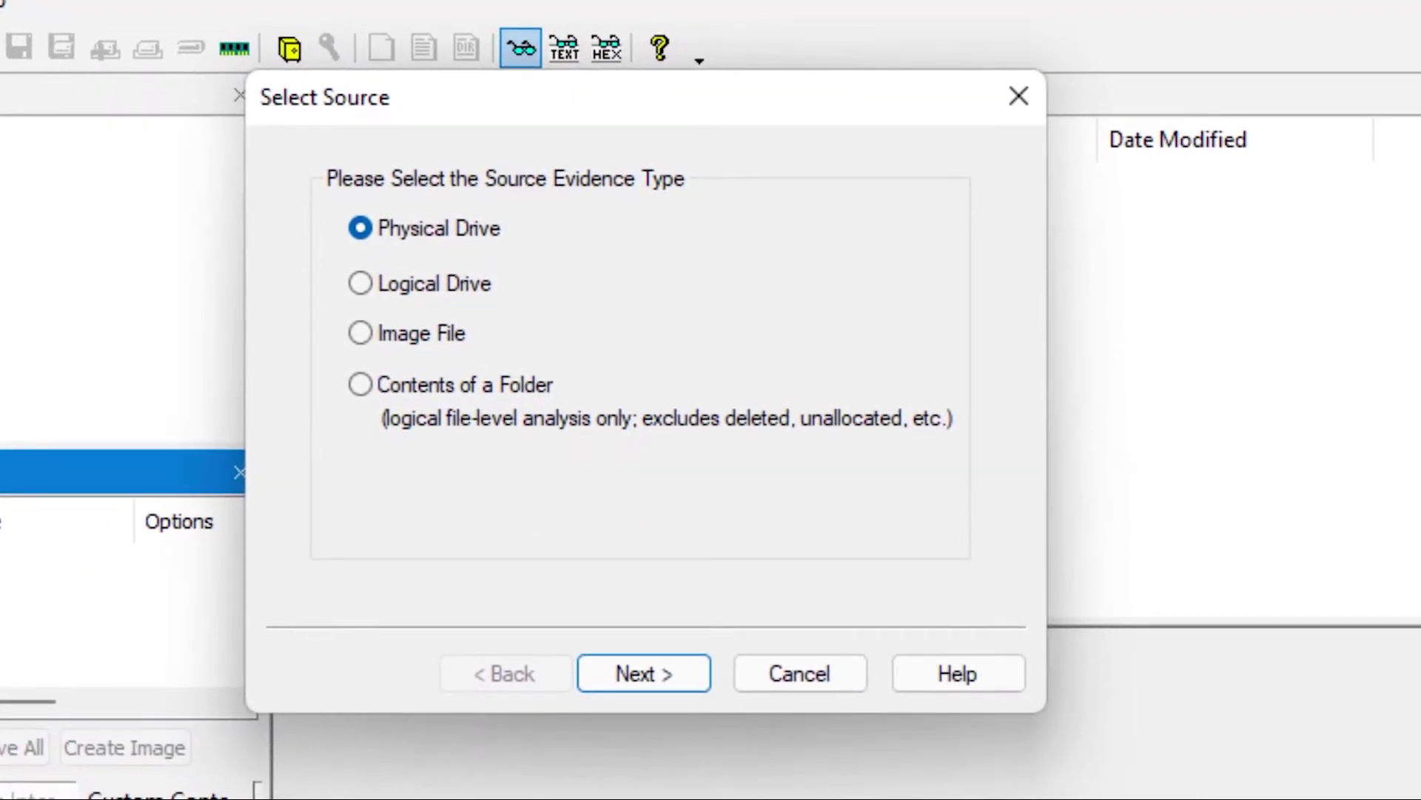
left_click(400, 302)
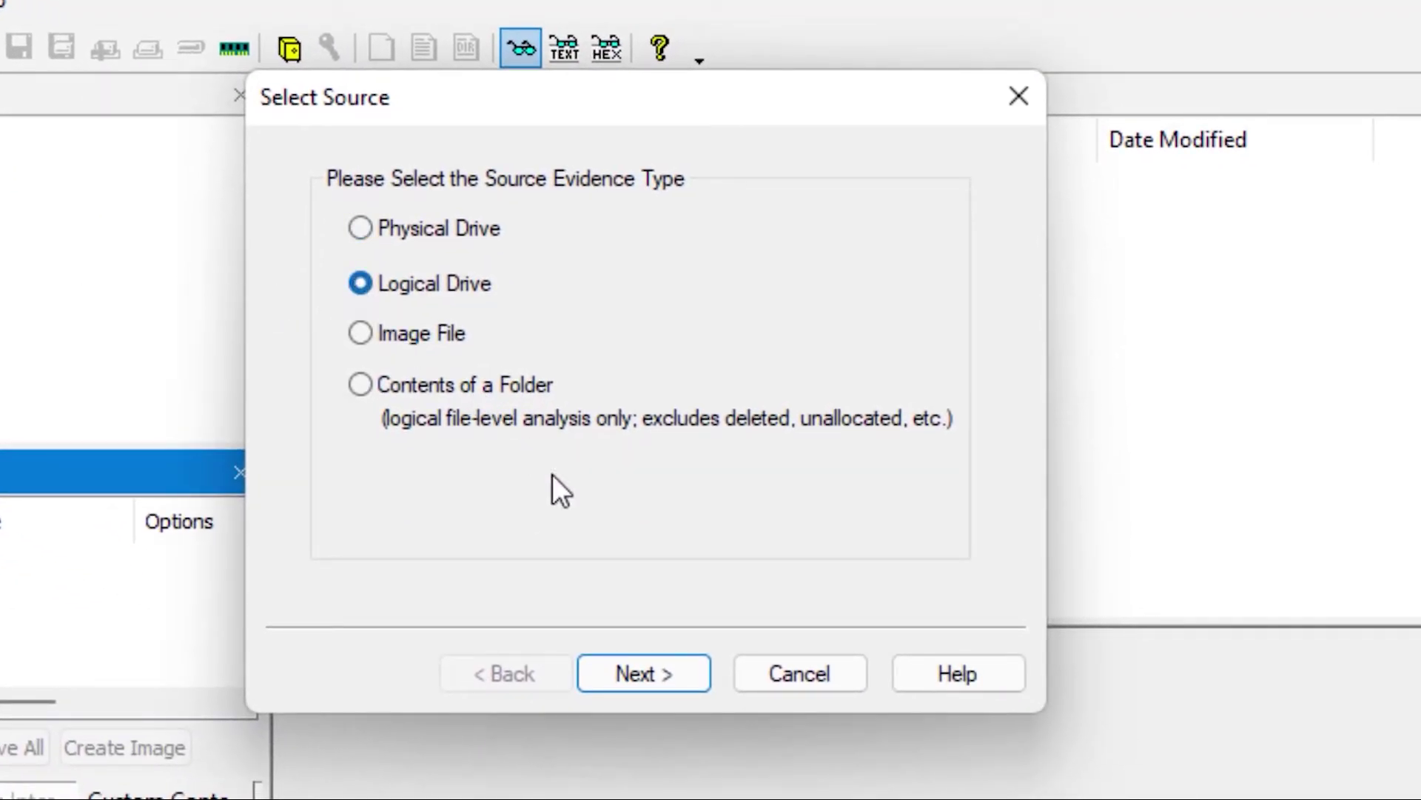
left_click(656, 675)
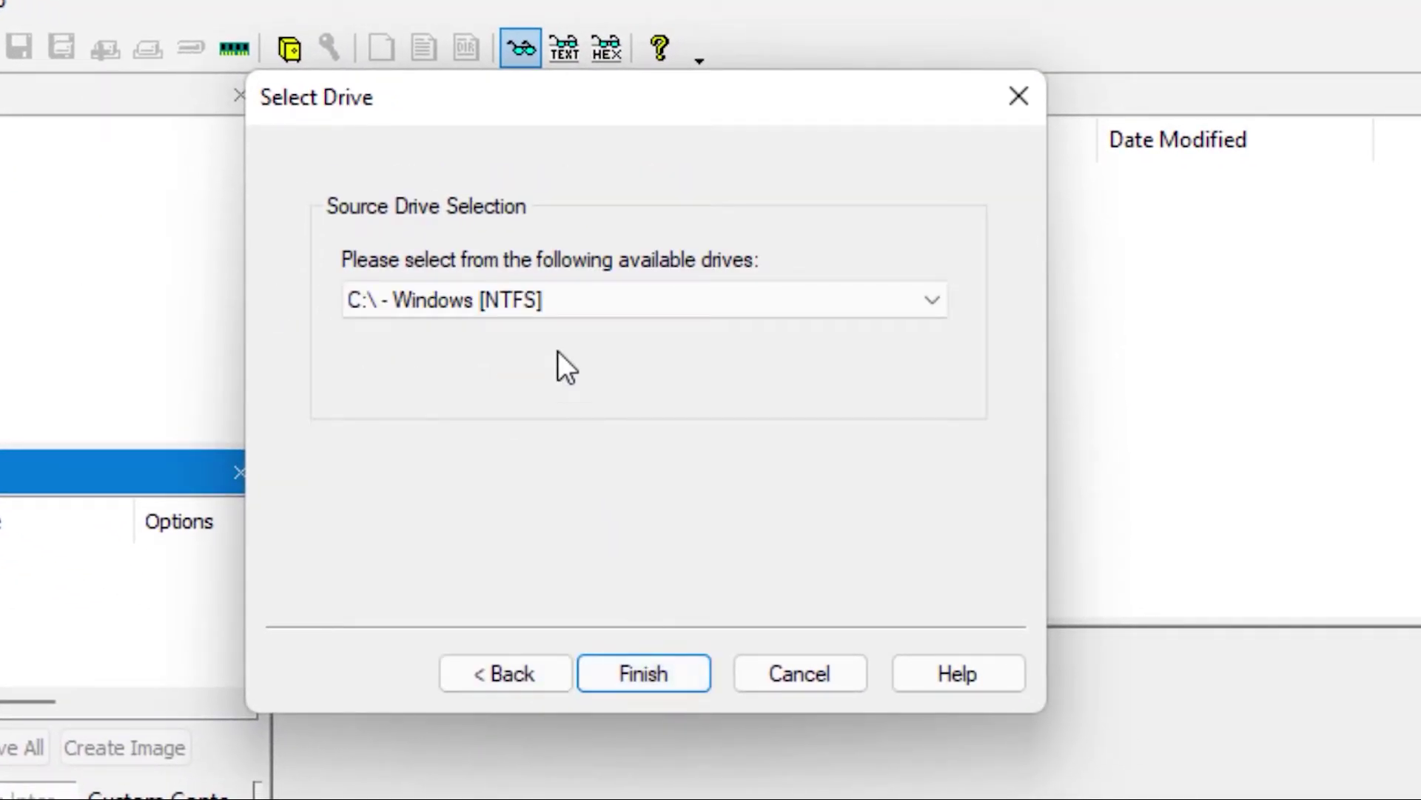
left_click(549, 297)
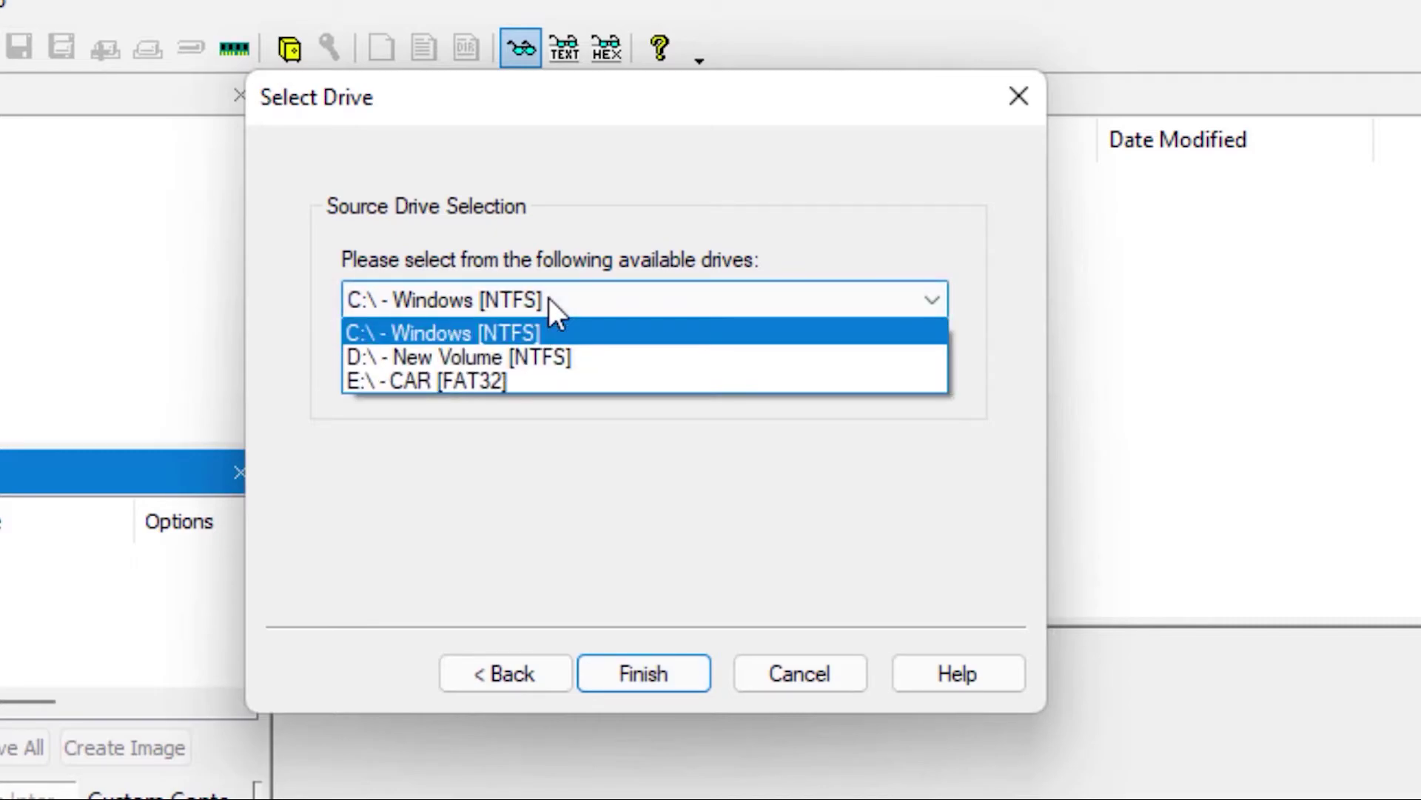
left_click(558, 382)
left_click(626, 674)
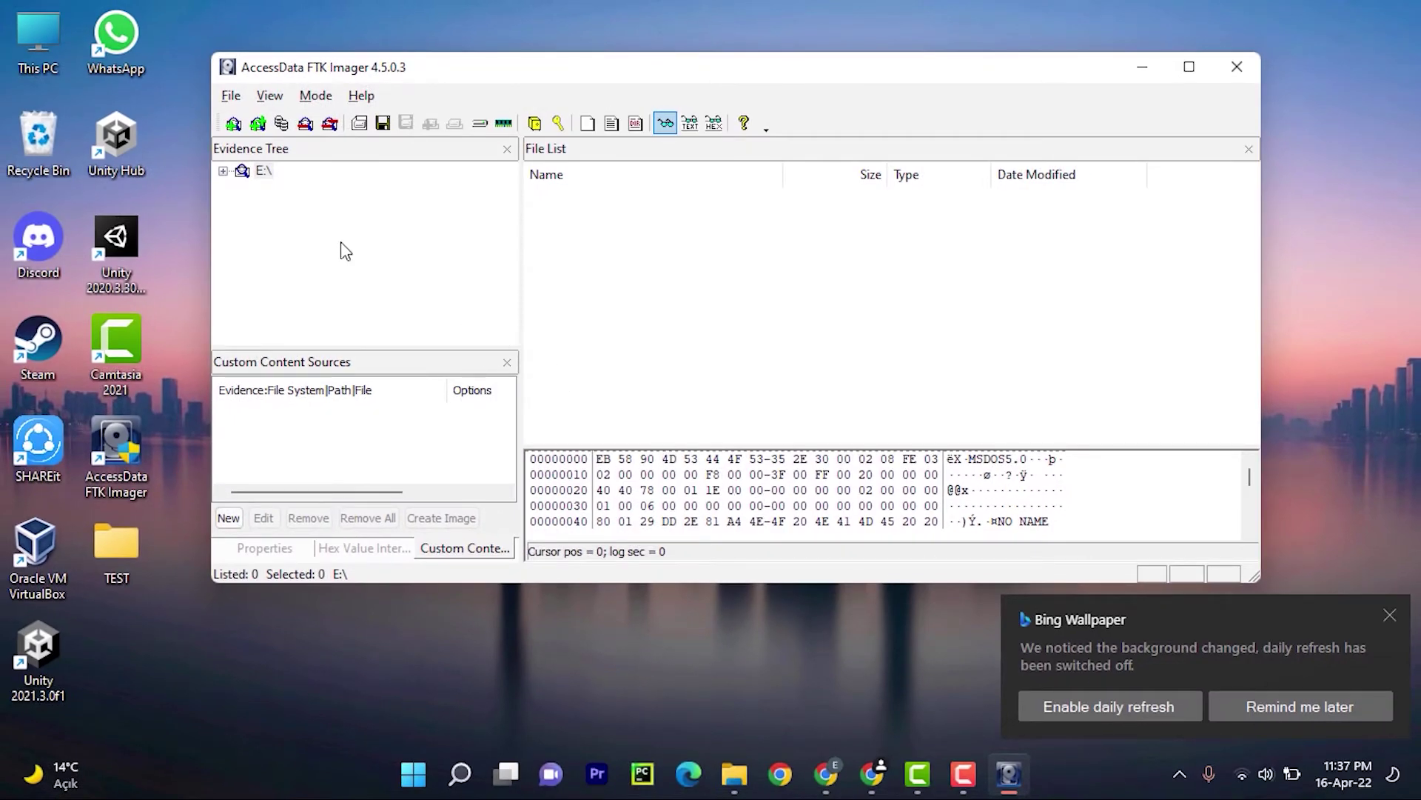
Step: Expand the E:\ evidence to the root of CAR [FAT32] and open the deleted !EST folder
left_click(223, 171)
left_click(242, 188)
left_click(307, 204)
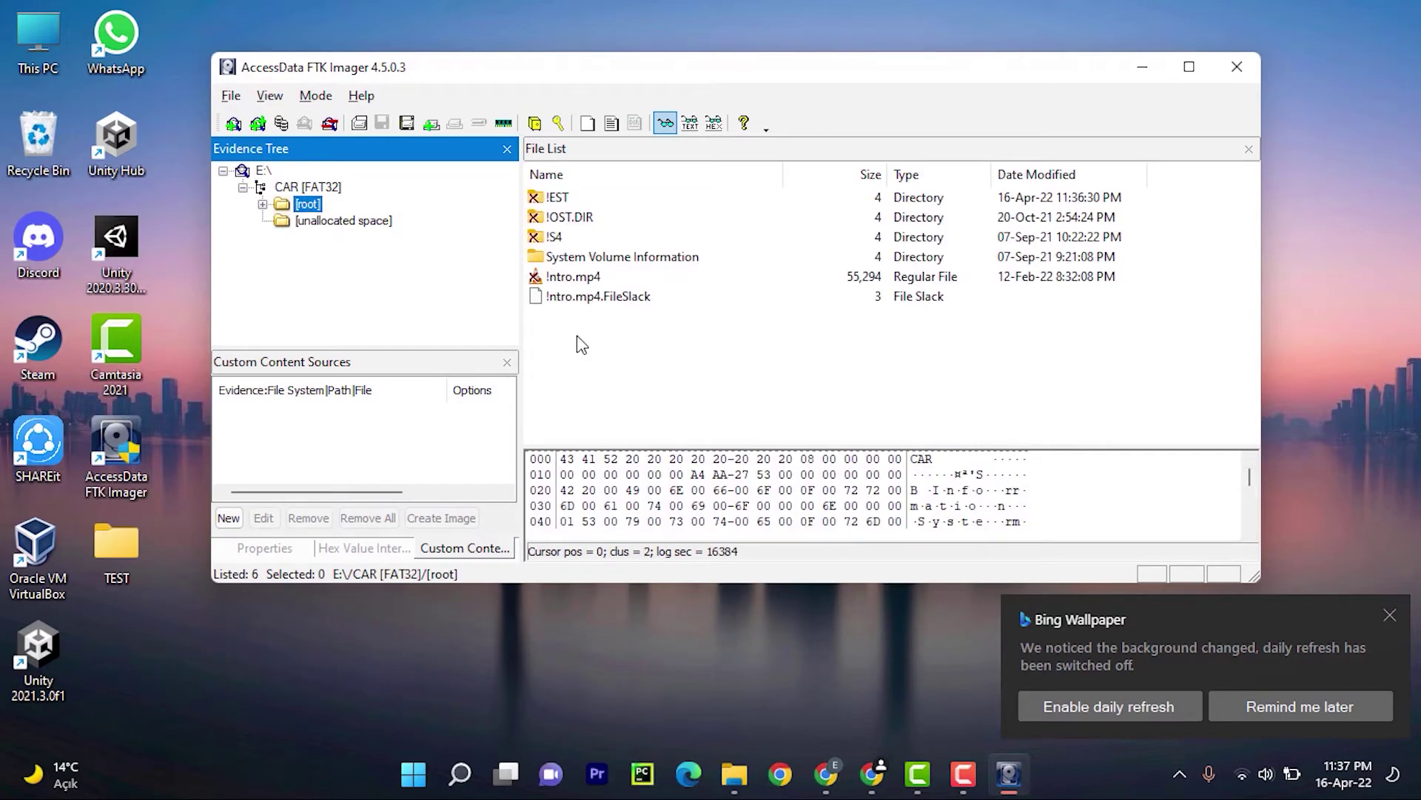
left_click(566, 202)
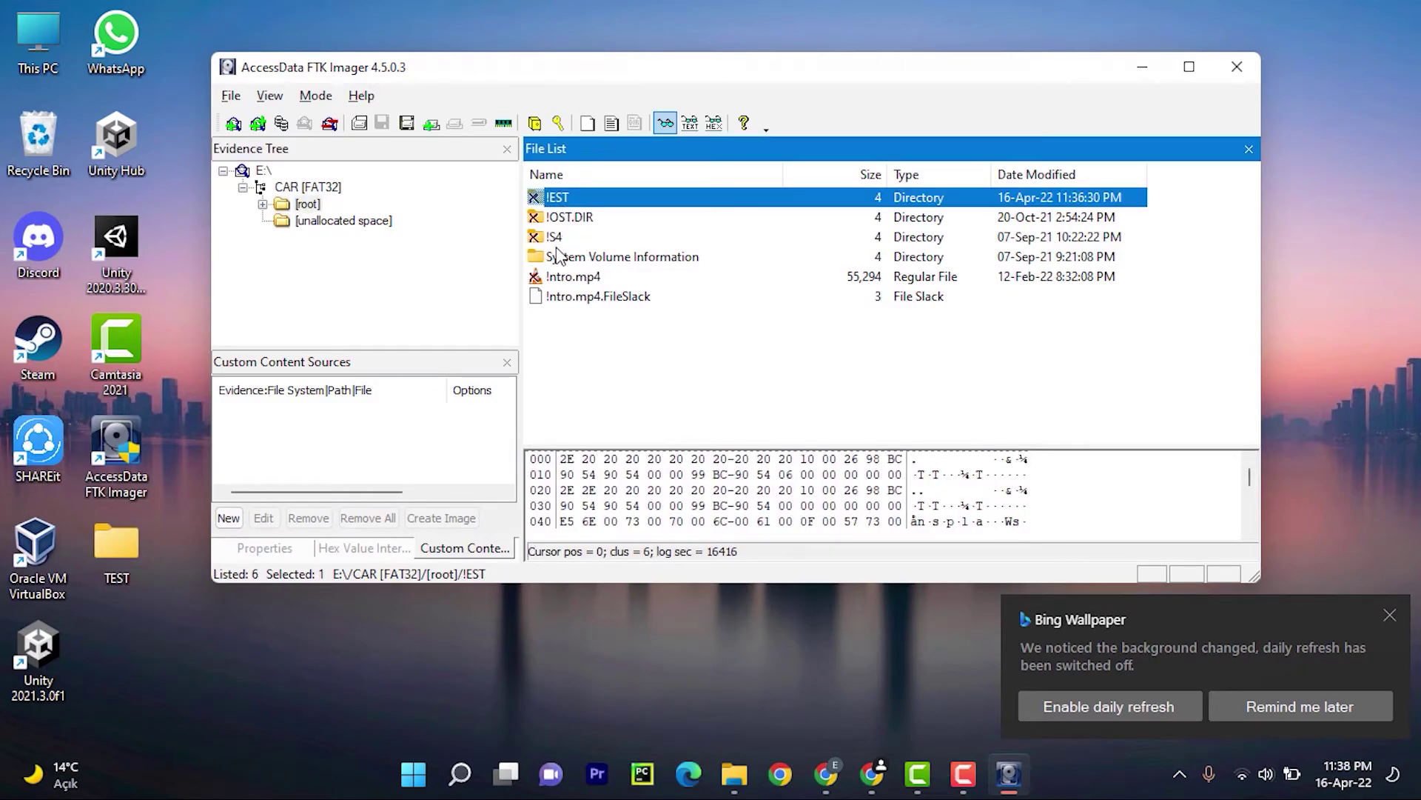
double_click(562, 197)
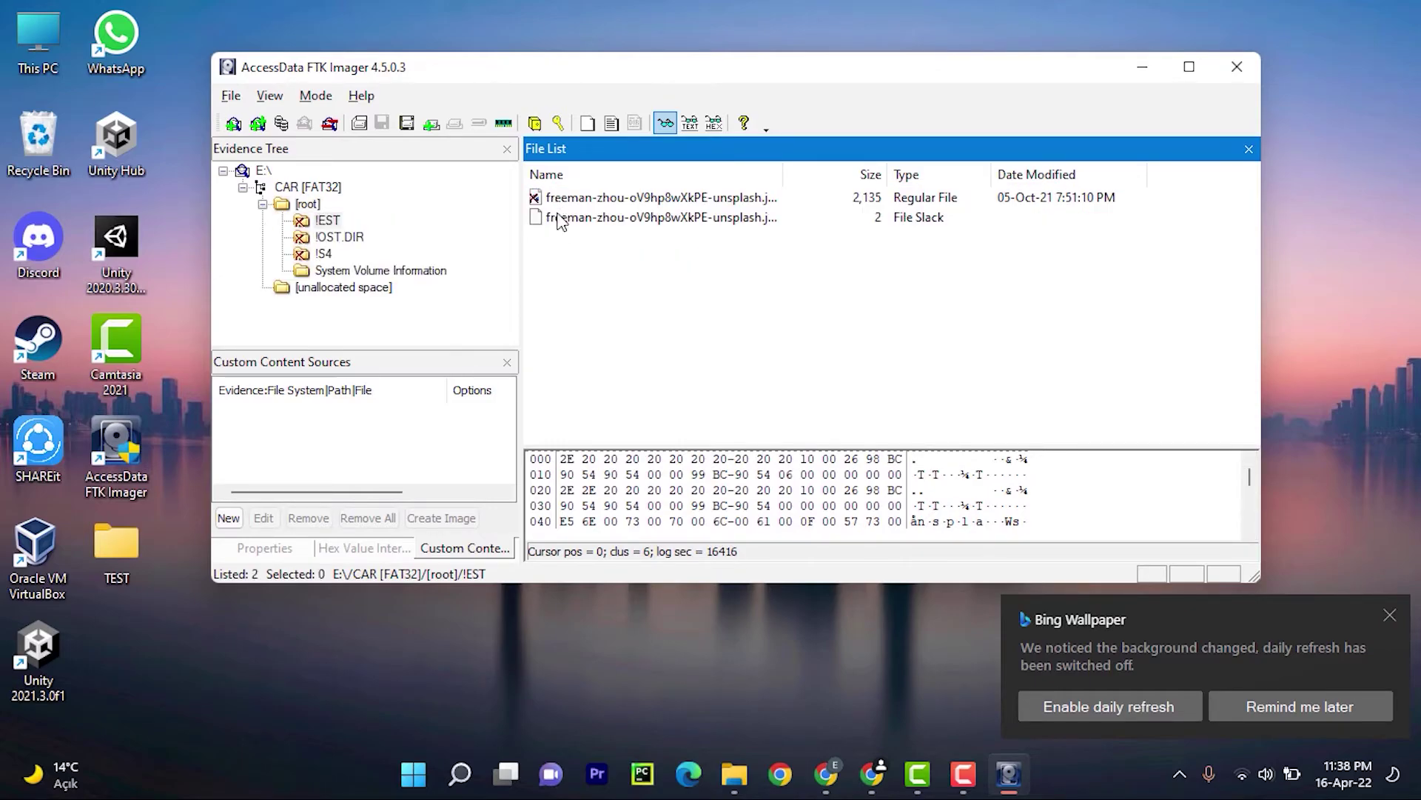
Step: Export the deleted JPG image from the !EST folder to the Desktop under This PC
left_click(595, 198)
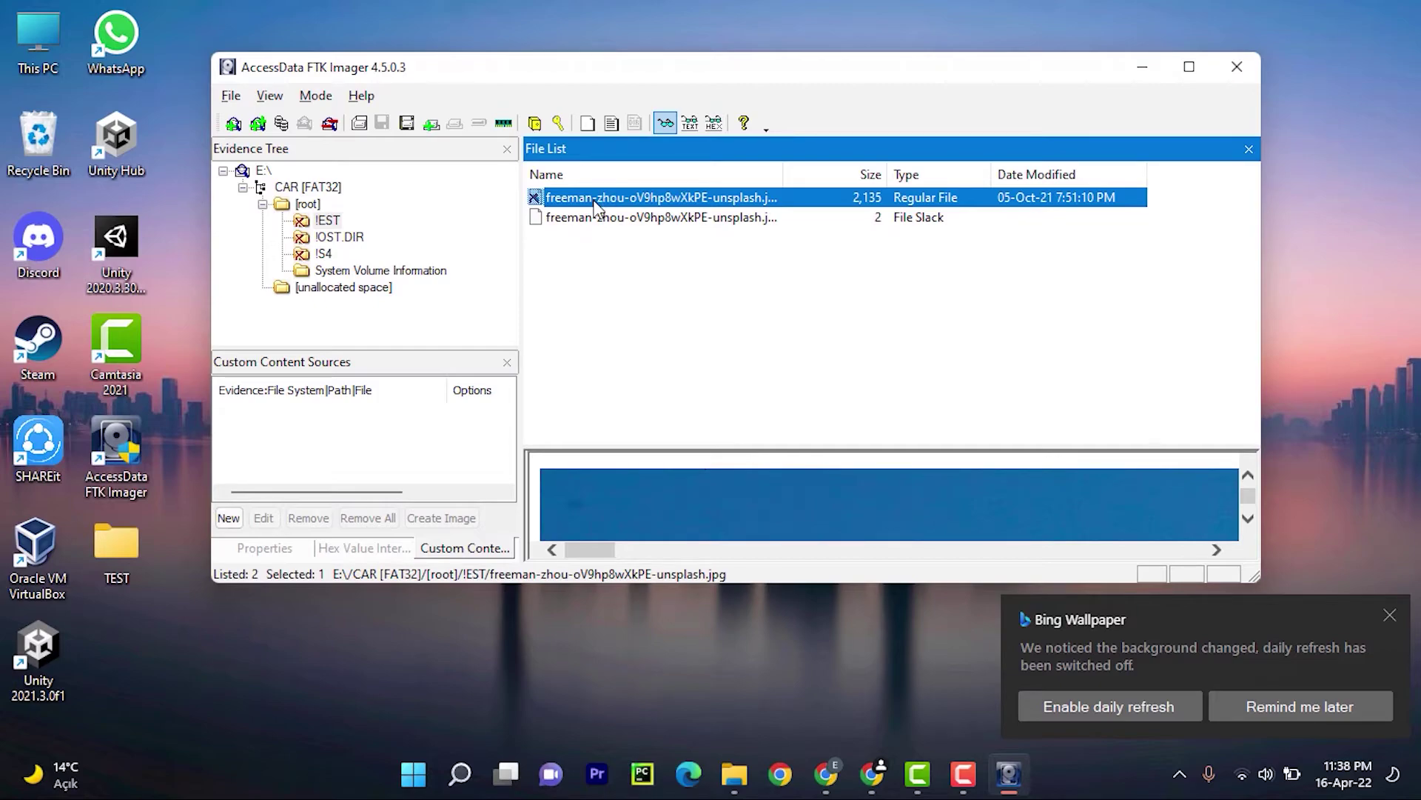
right_click(595, 201)
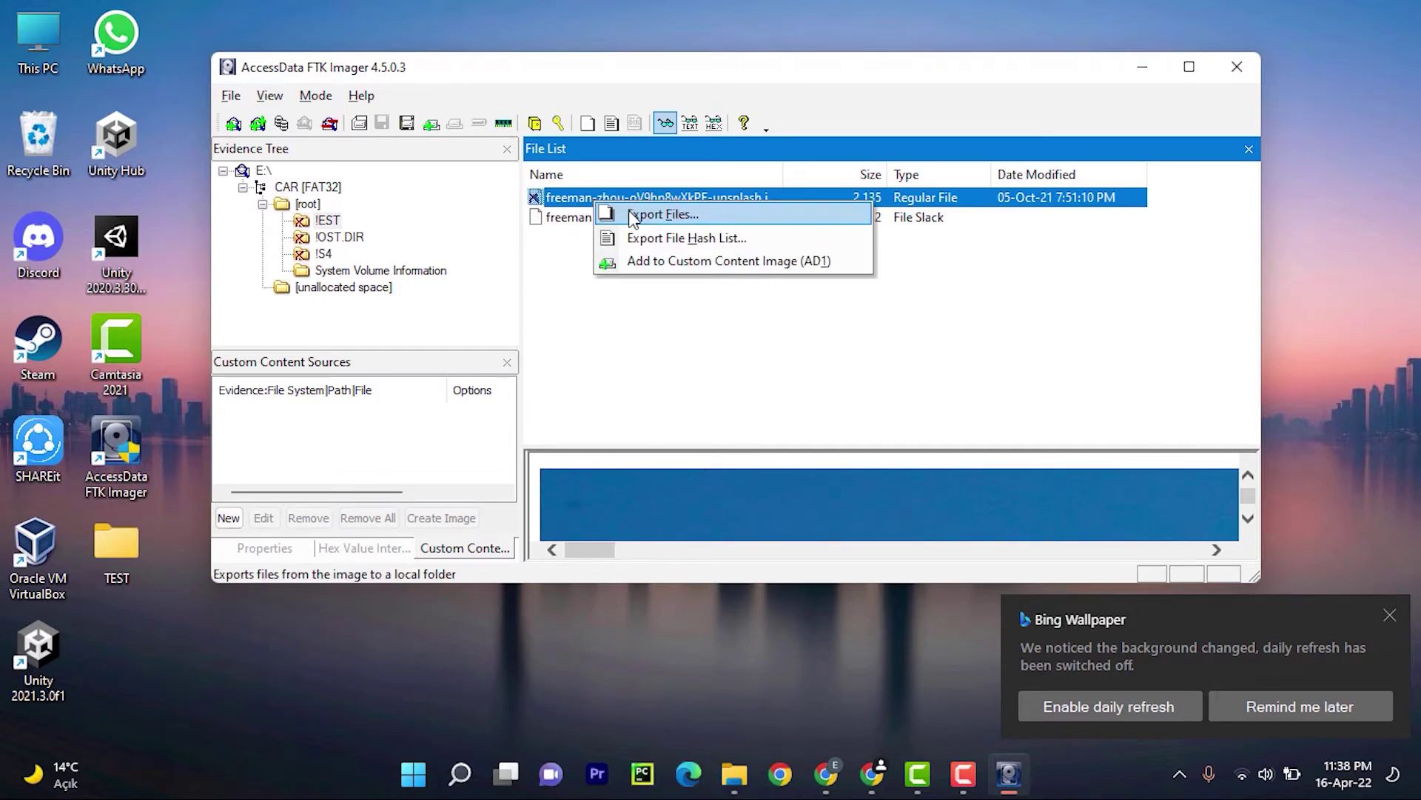
left_click(651, 215)
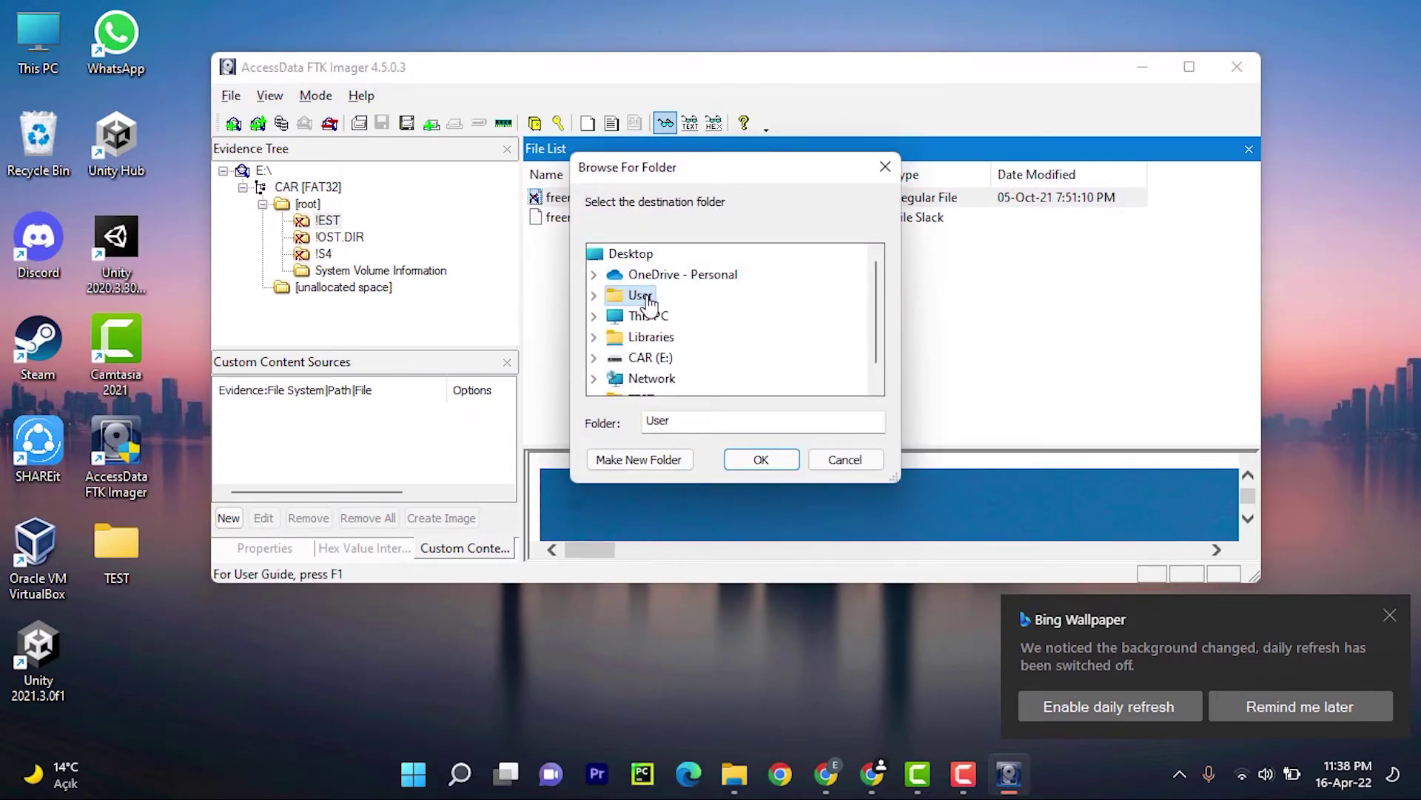
scroll(673, 356, "down", 1)
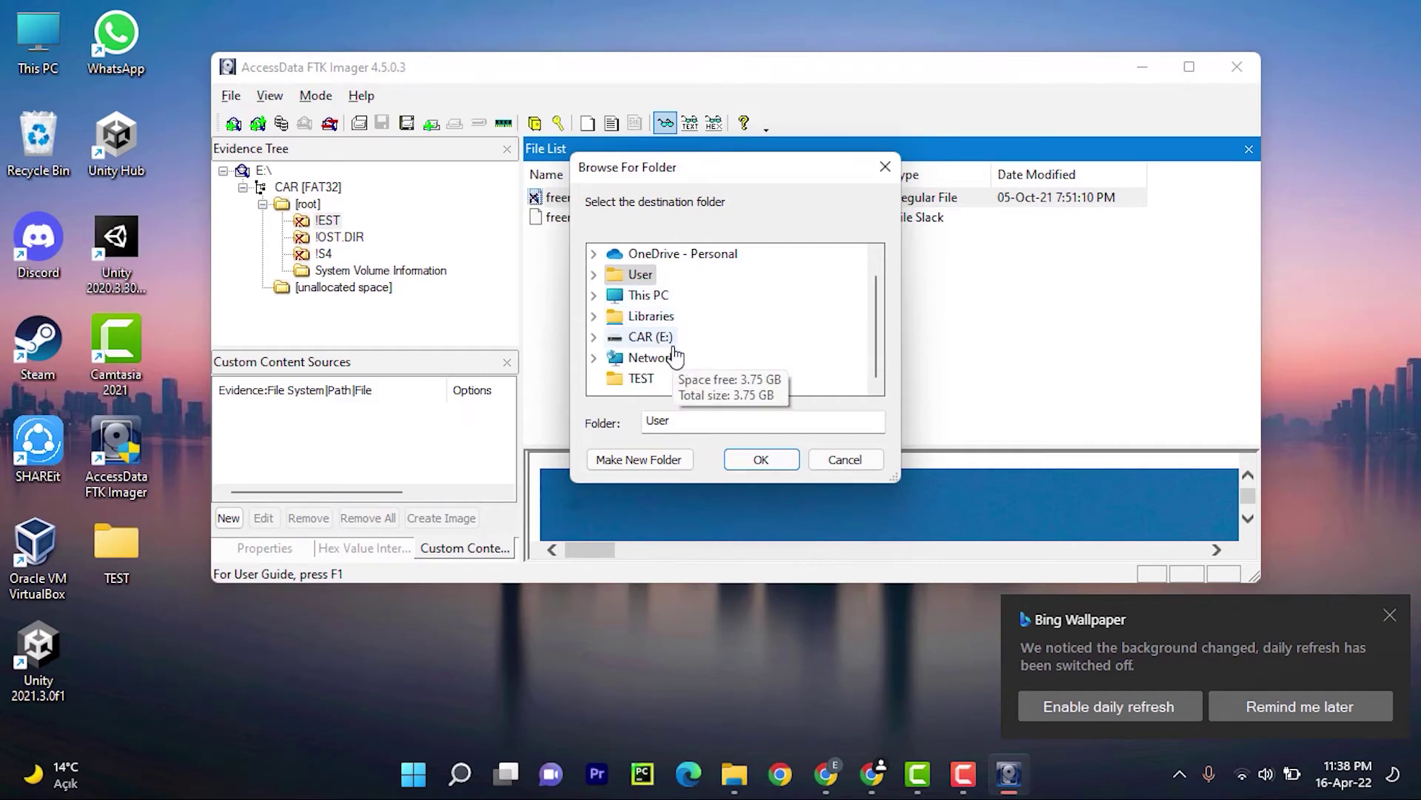
scroll(670, 351, "up", 1)
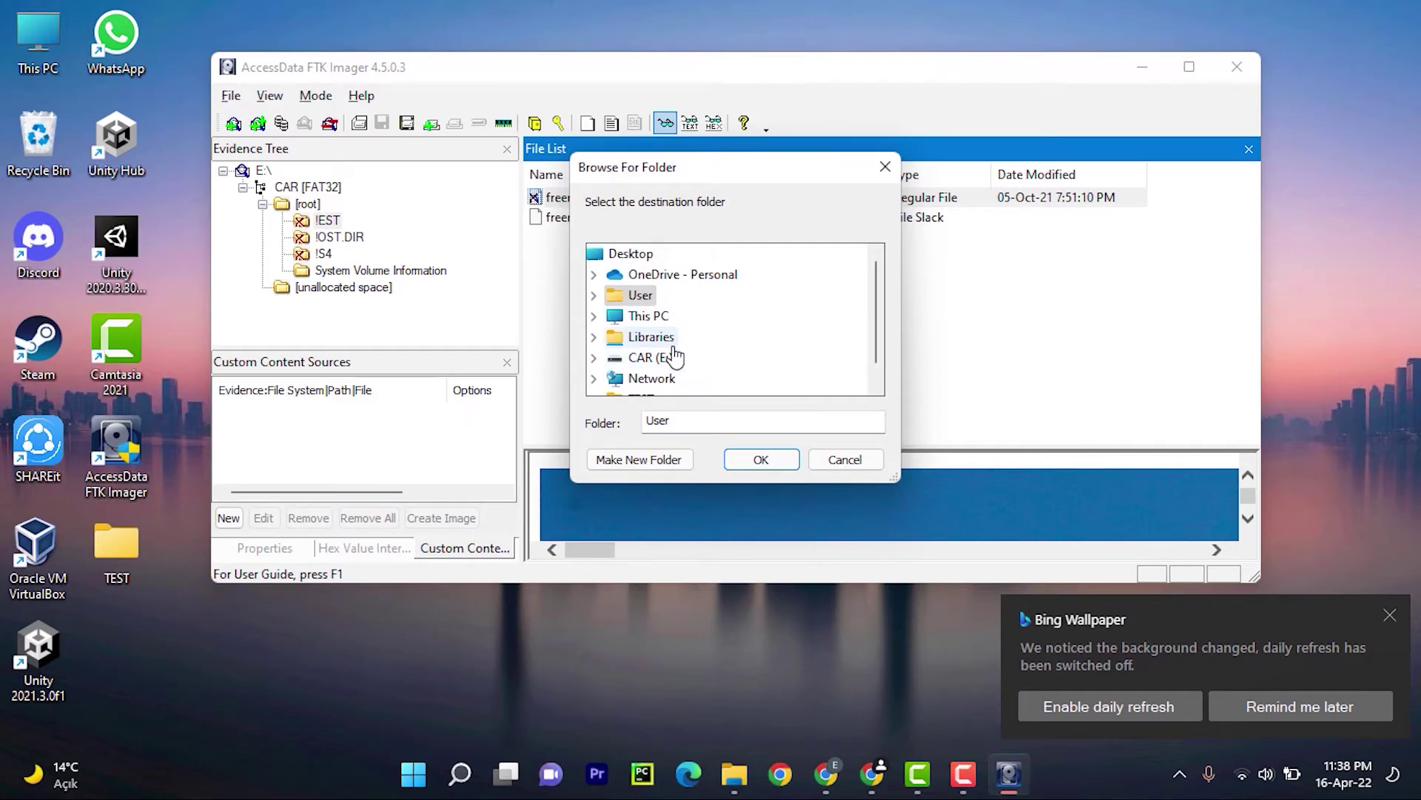
left_click(595, 317)
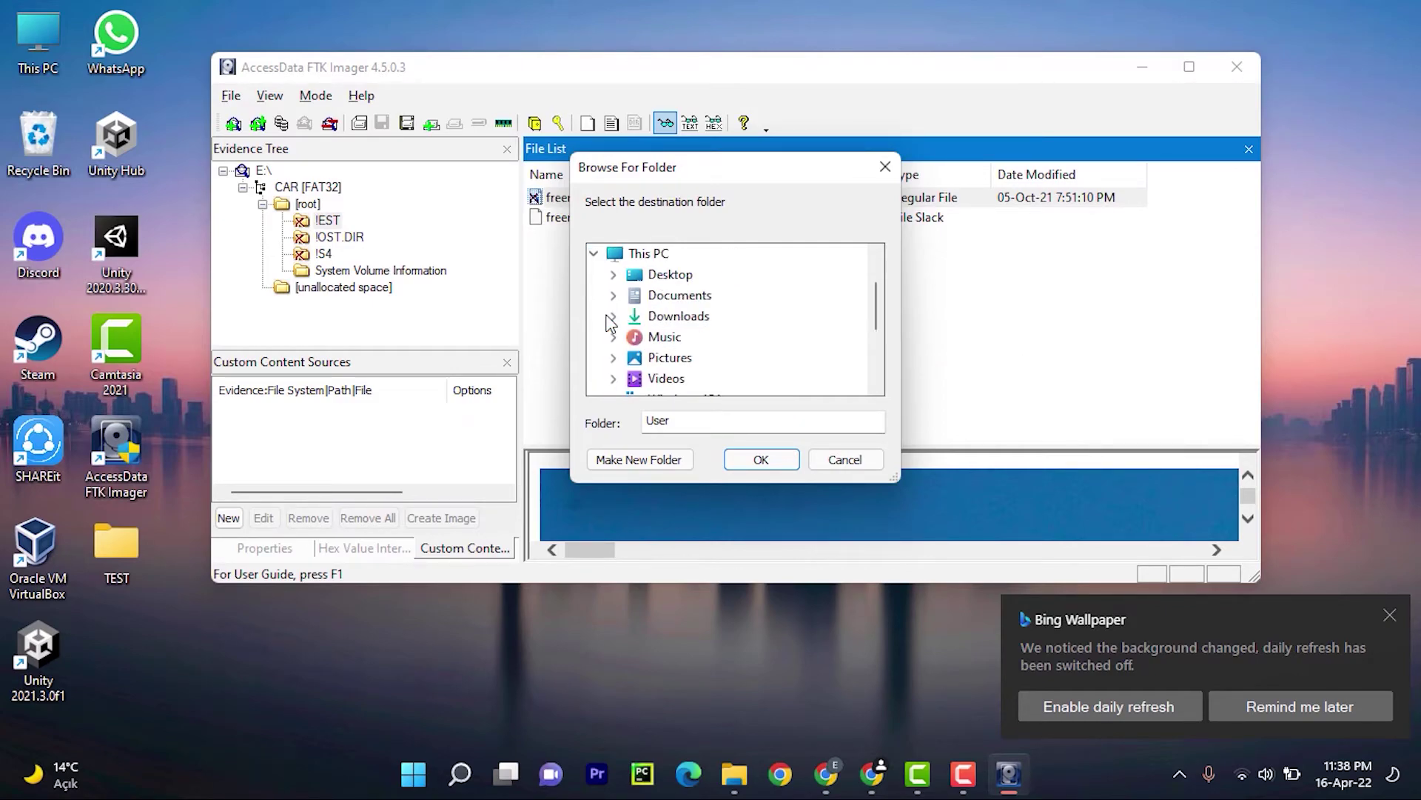
left_click(652, 275)
left_click(761, 459)
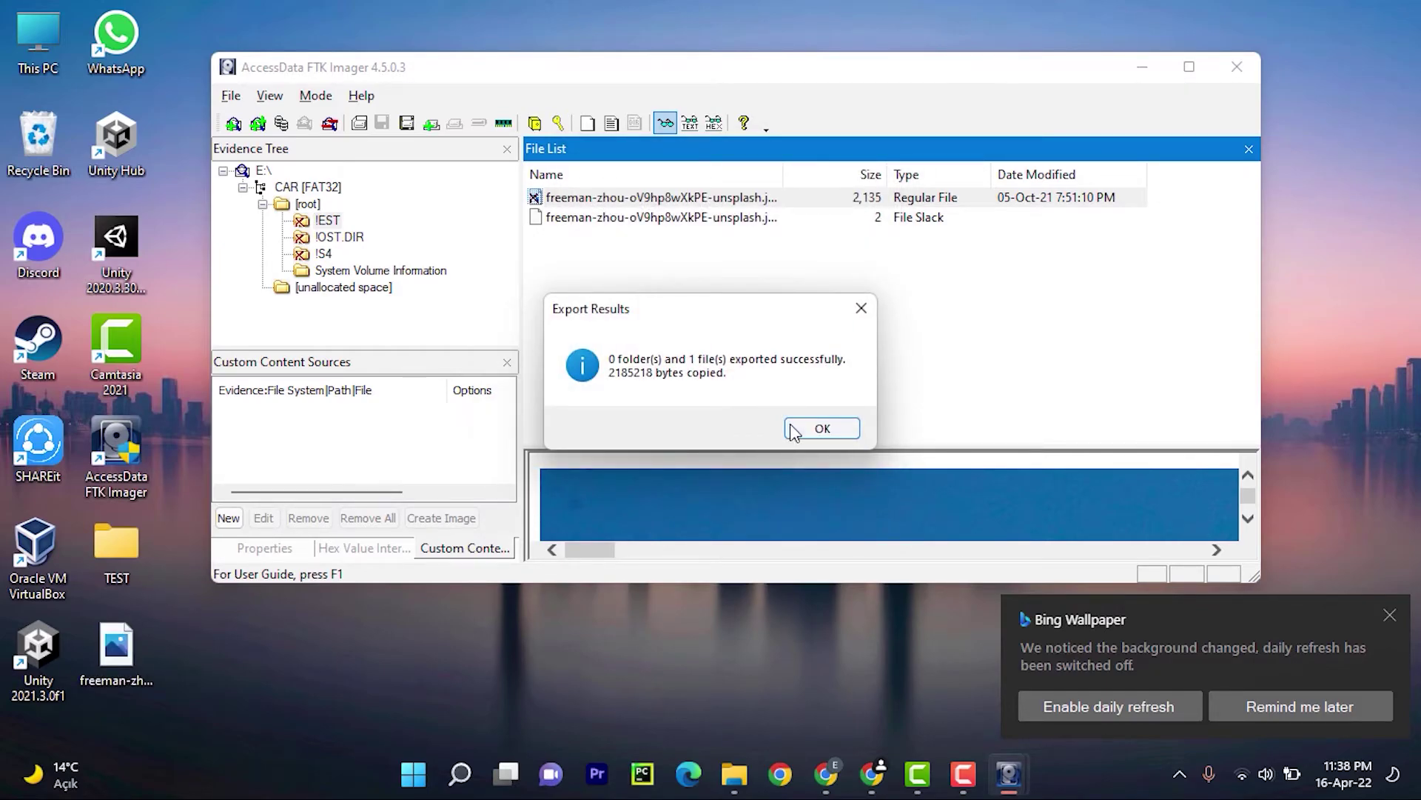
left_click(793, 430)
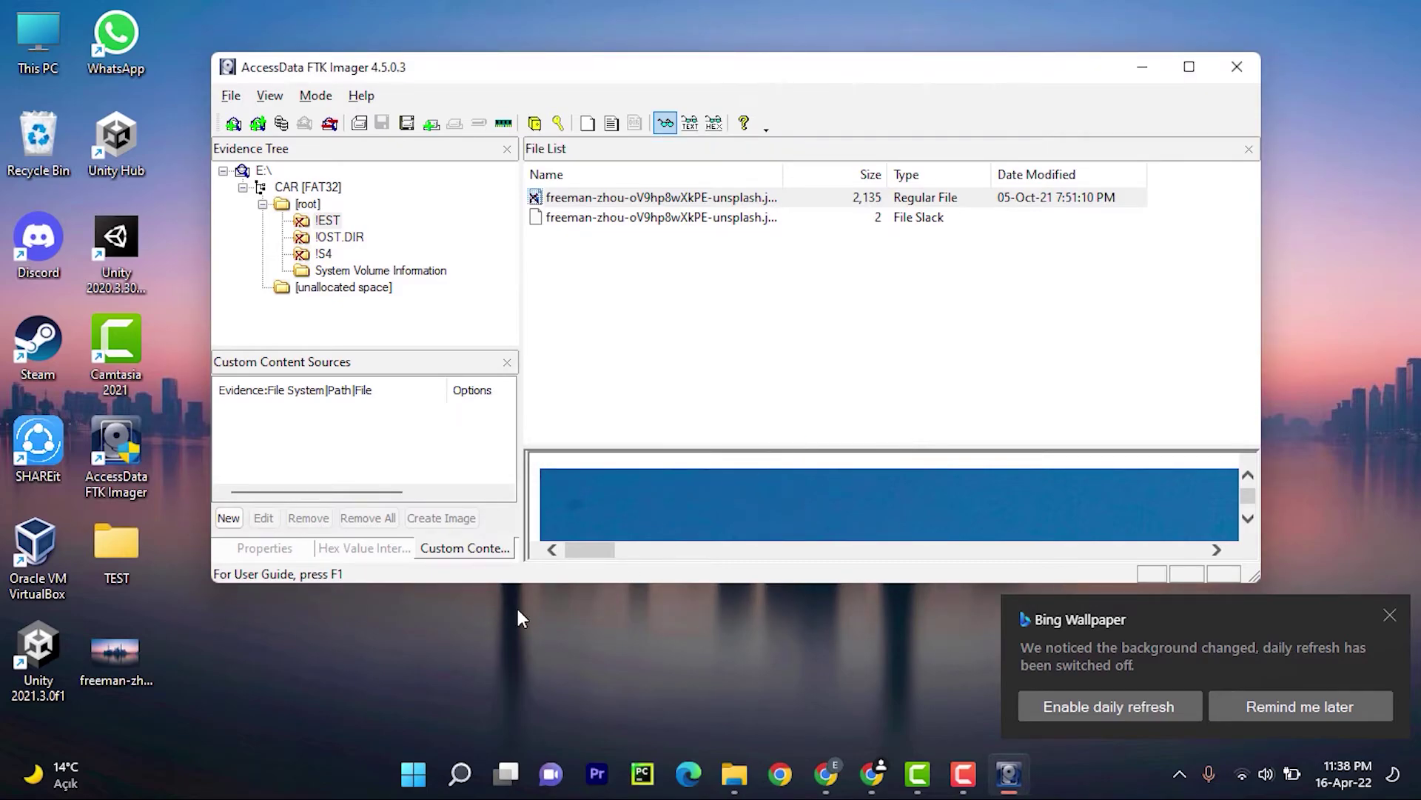
Step: View the recovered JPG image from the desktop, closing the image viewer when done
left_click(113, 664)
double_click(113, 664)
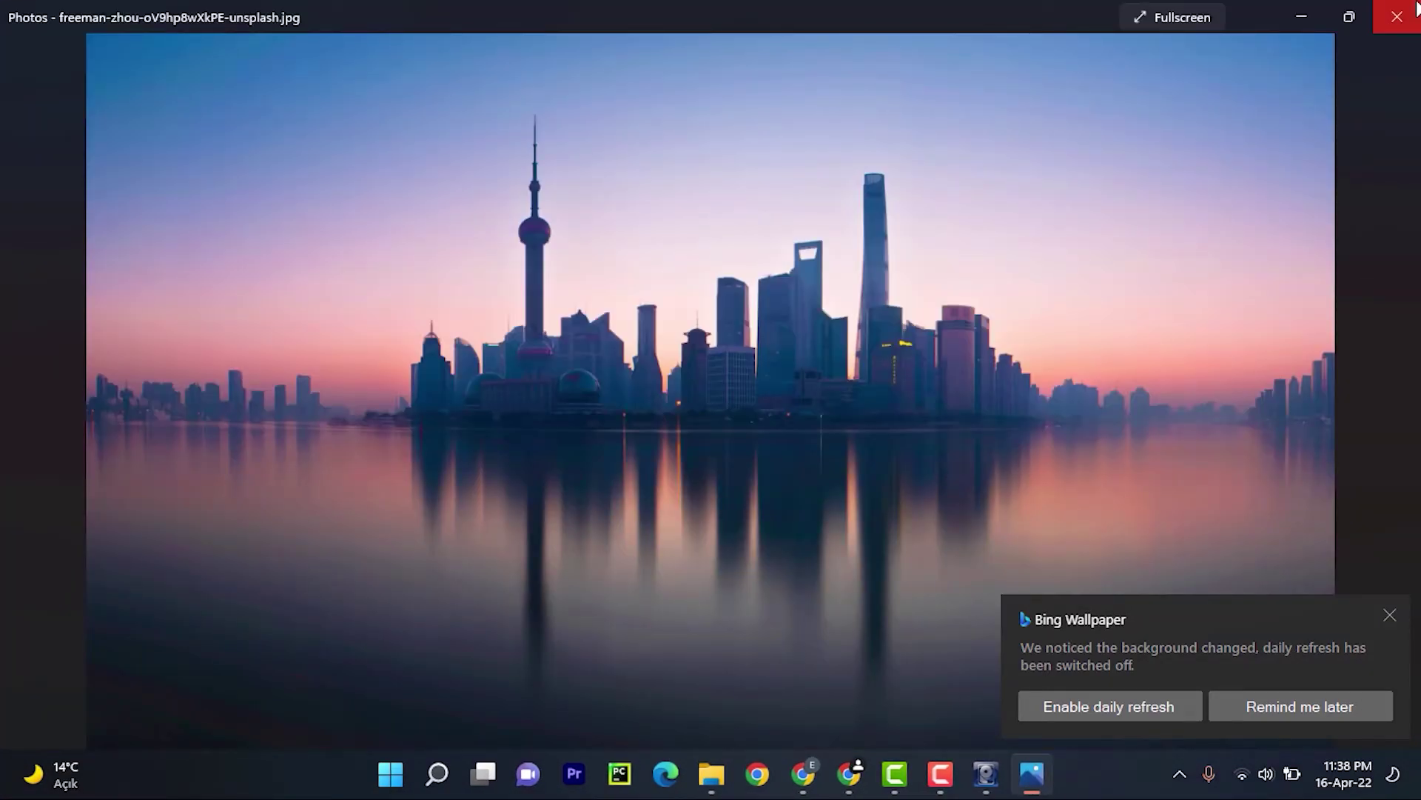
left_click(1415, 10)
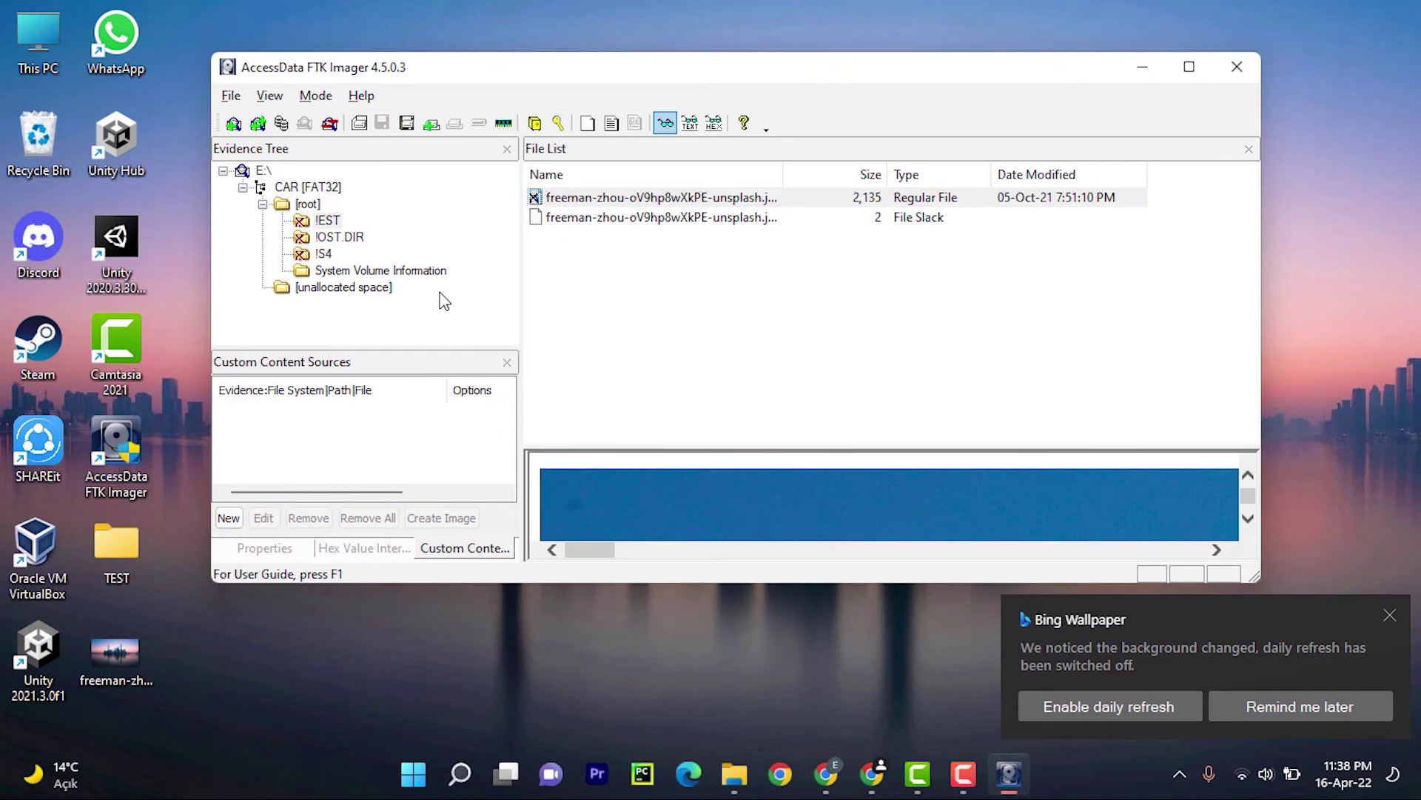
Step: Export the deleted !EST folder from the root of CAR [FAT32] to the Desktop under This PC
left_click(328, 222)
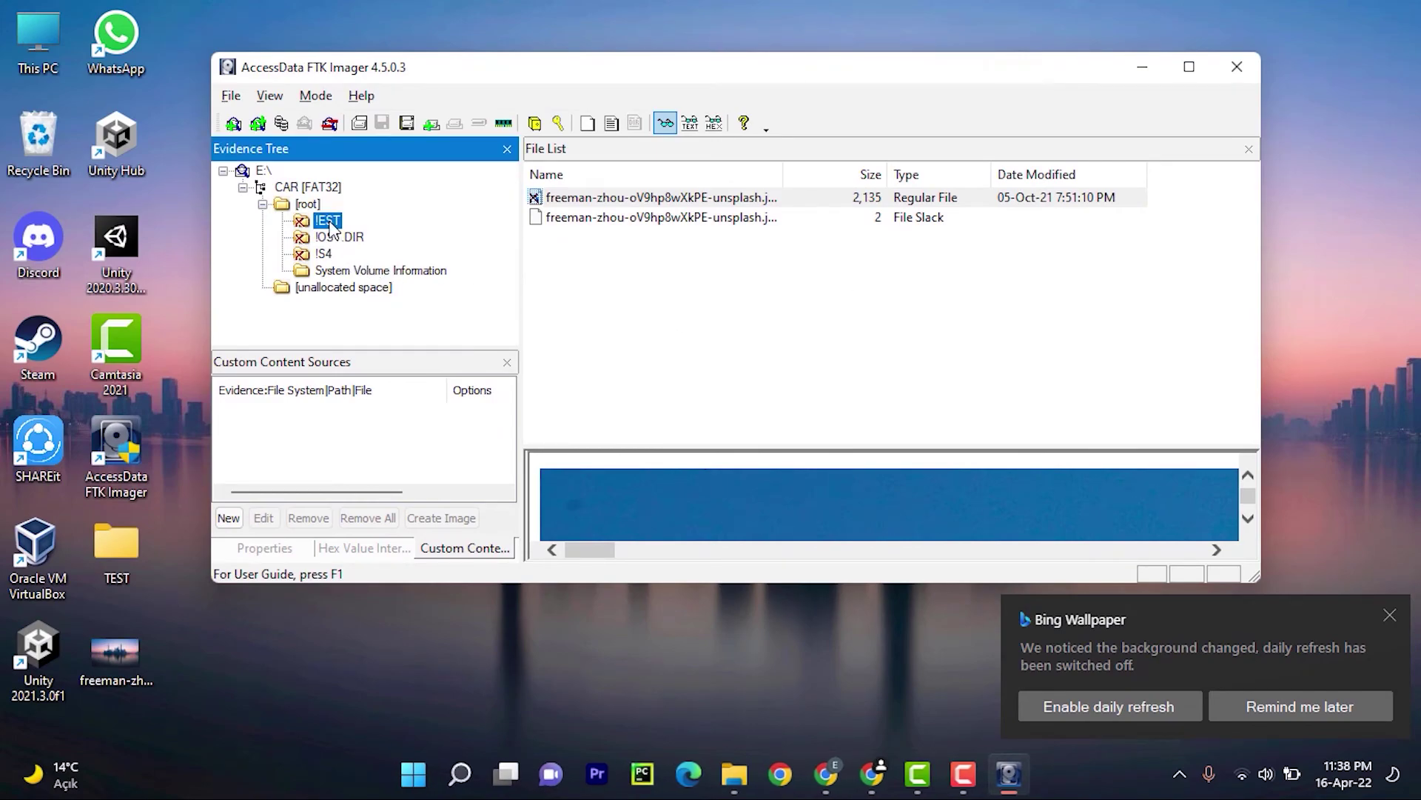
left_click(308, 204)
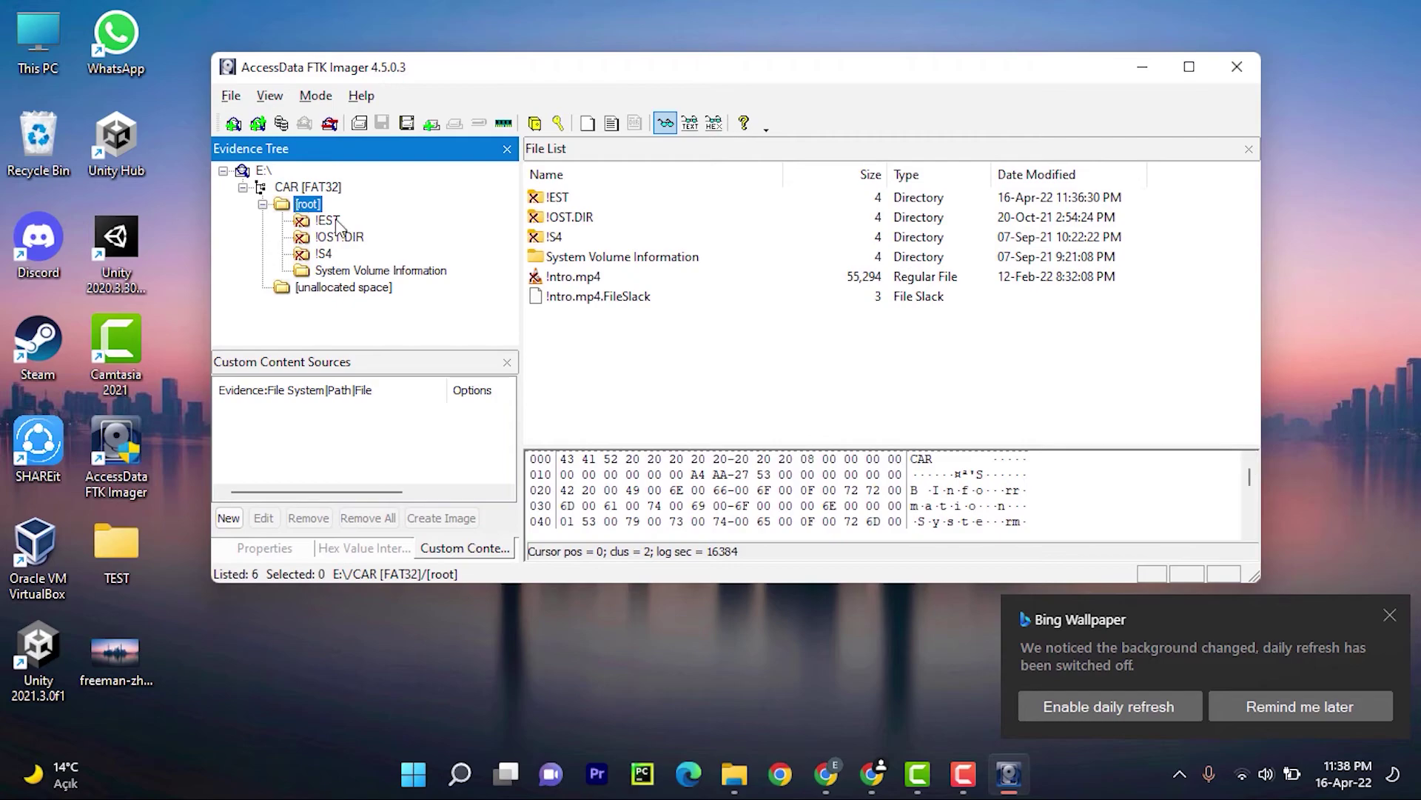
left_click(611, 207)
right_click(608, 200)
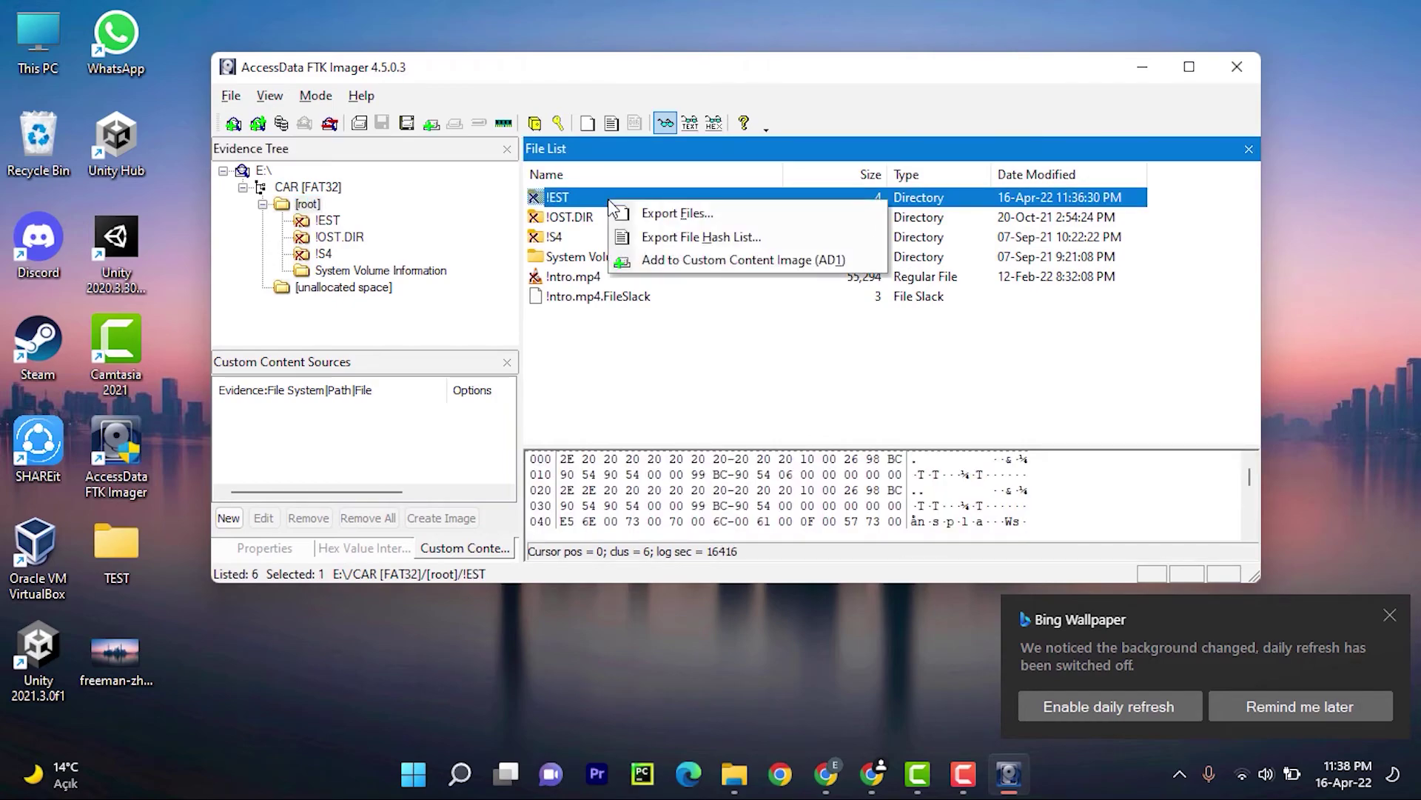
left_click(646, 215)
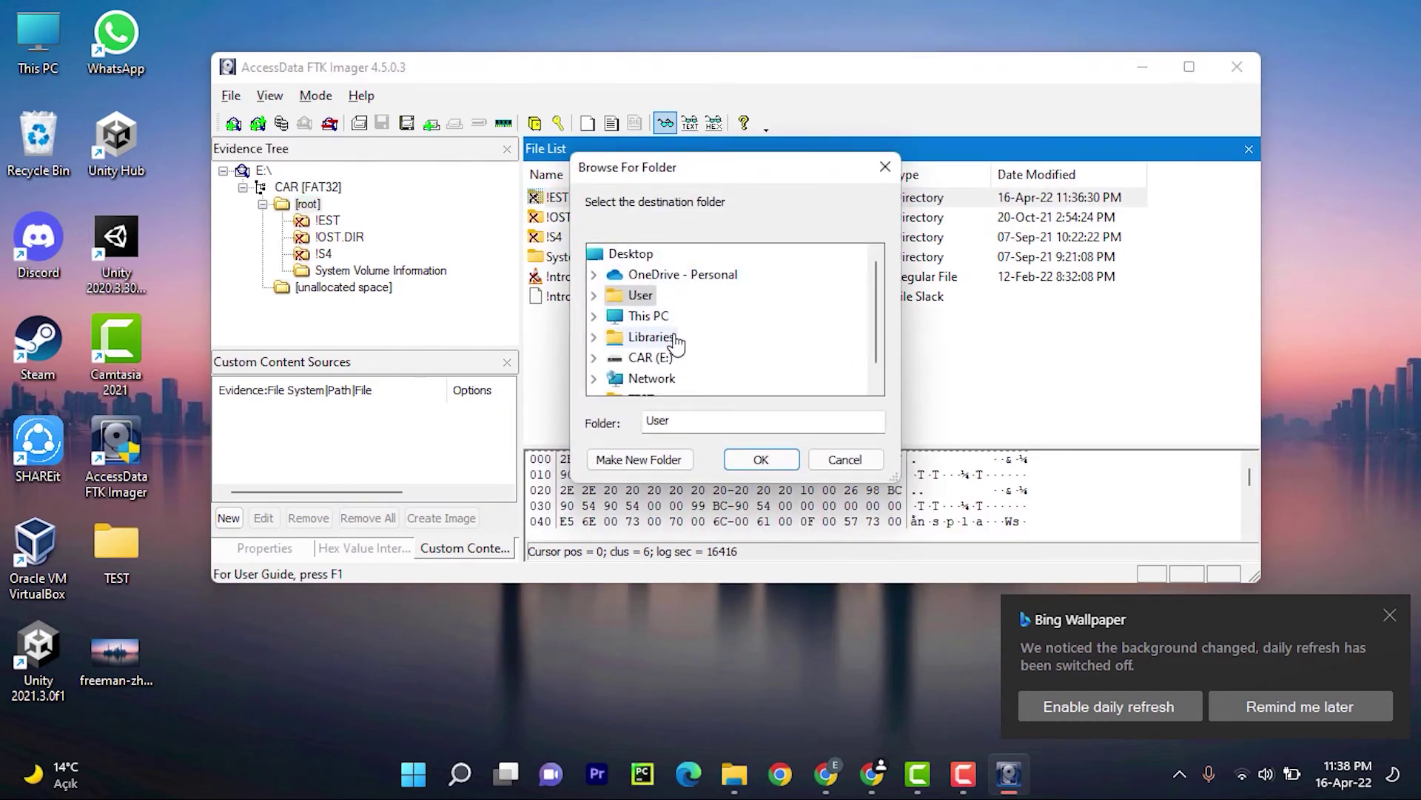
left_click(648, 316)
double_click(649, 316)
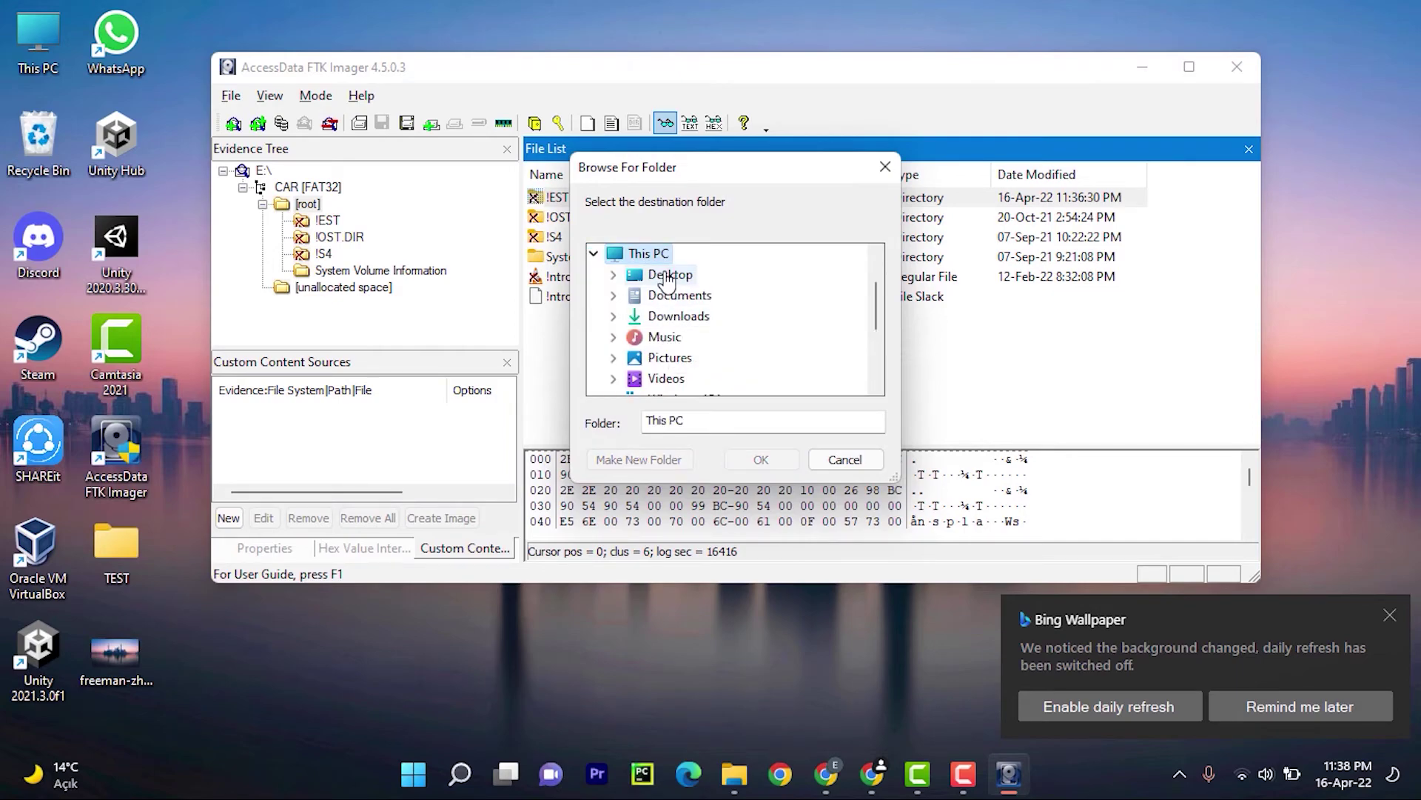
double_click(655, 274)
left_click(763, 457)
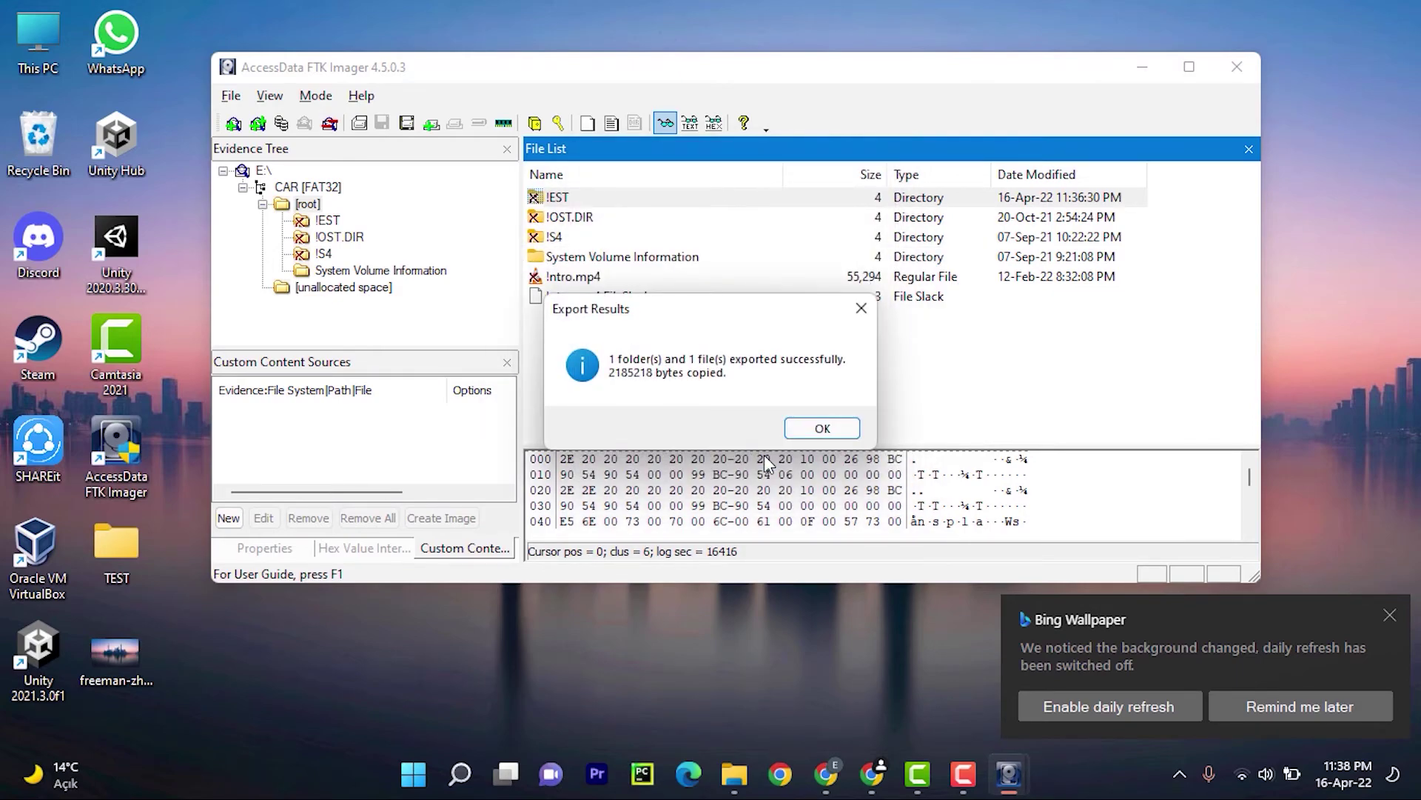
left_click(797, 434)
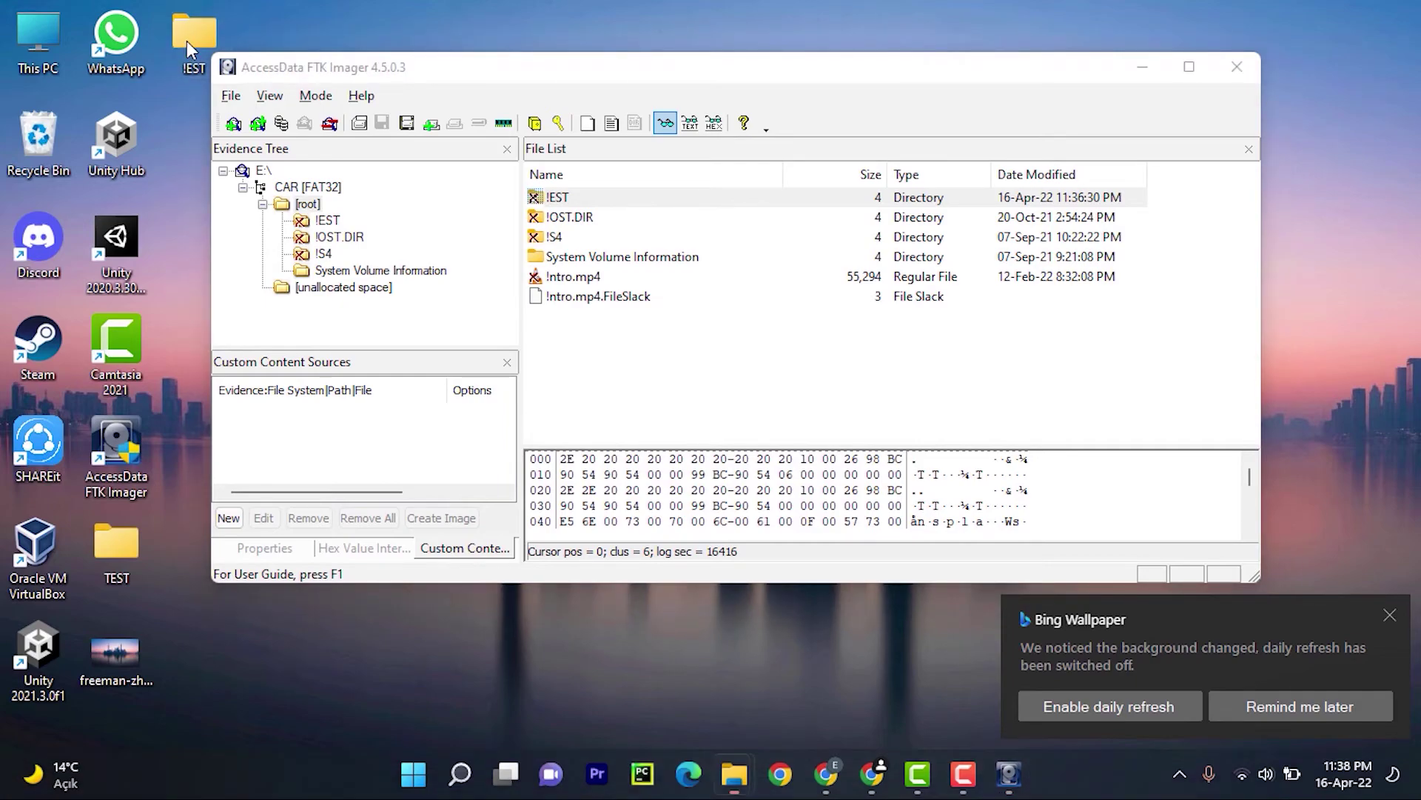
Step: Open the recovered !EST folder on the desktop and view its JPG image, closing the viewer and folder when done
double_click(187, 42)
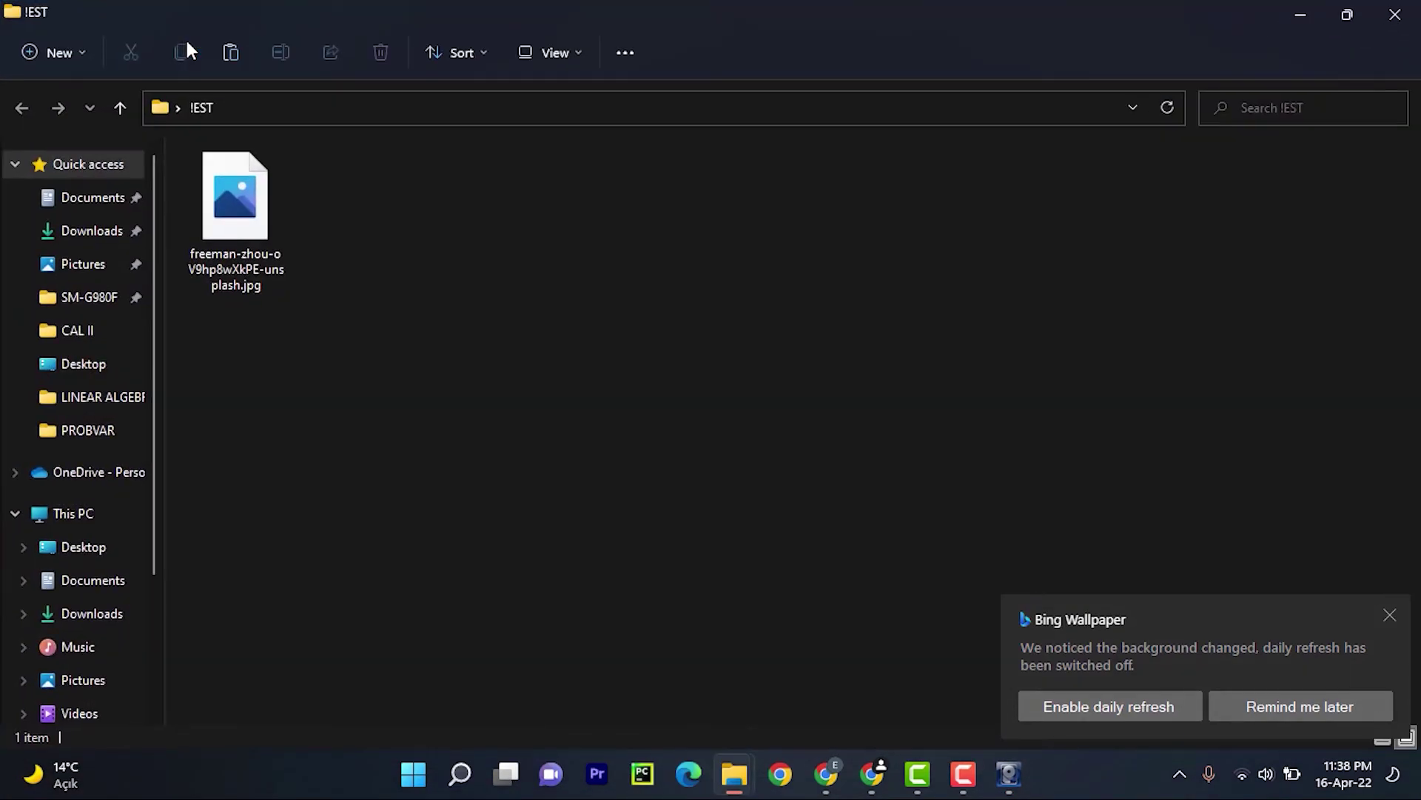
left_click(223, 166)
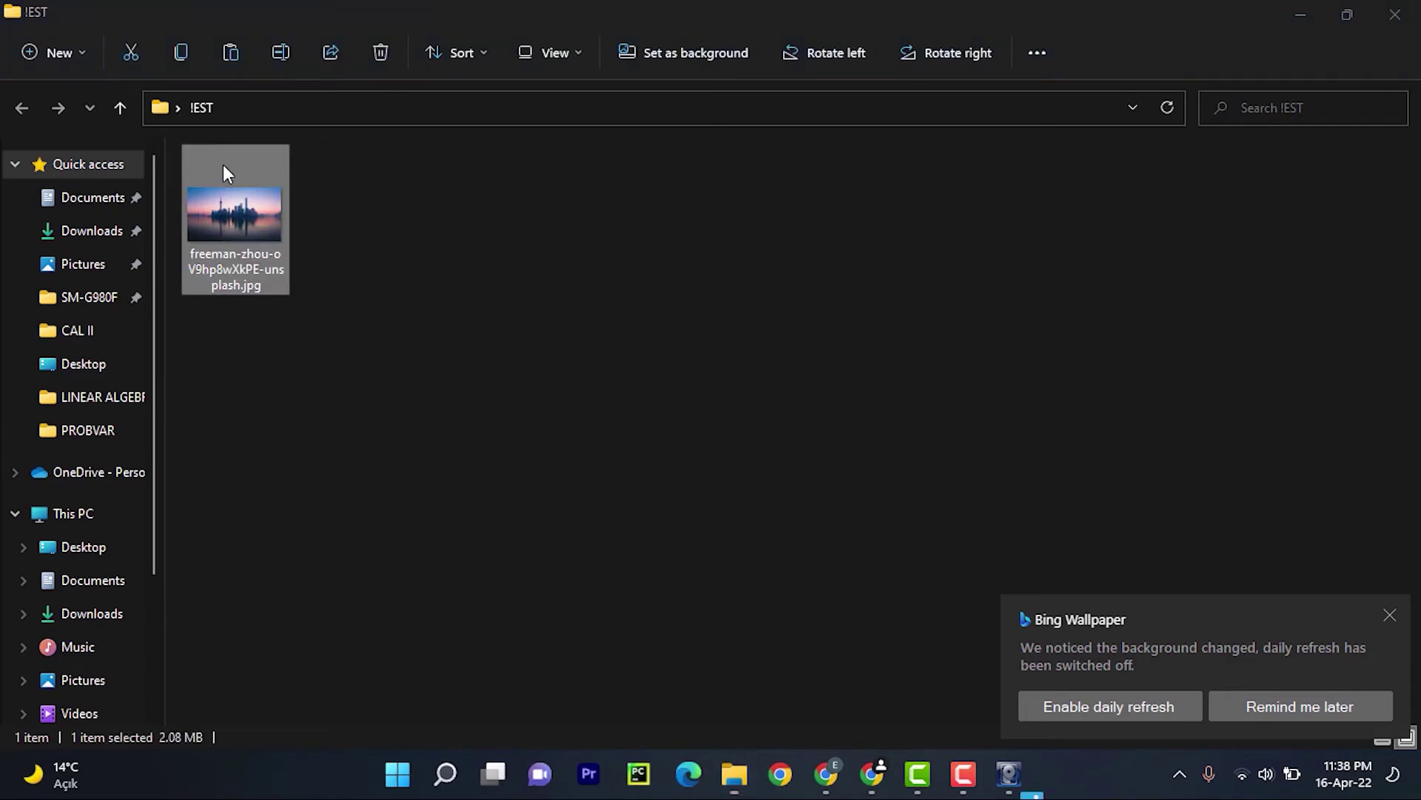
double_click(224, 166)
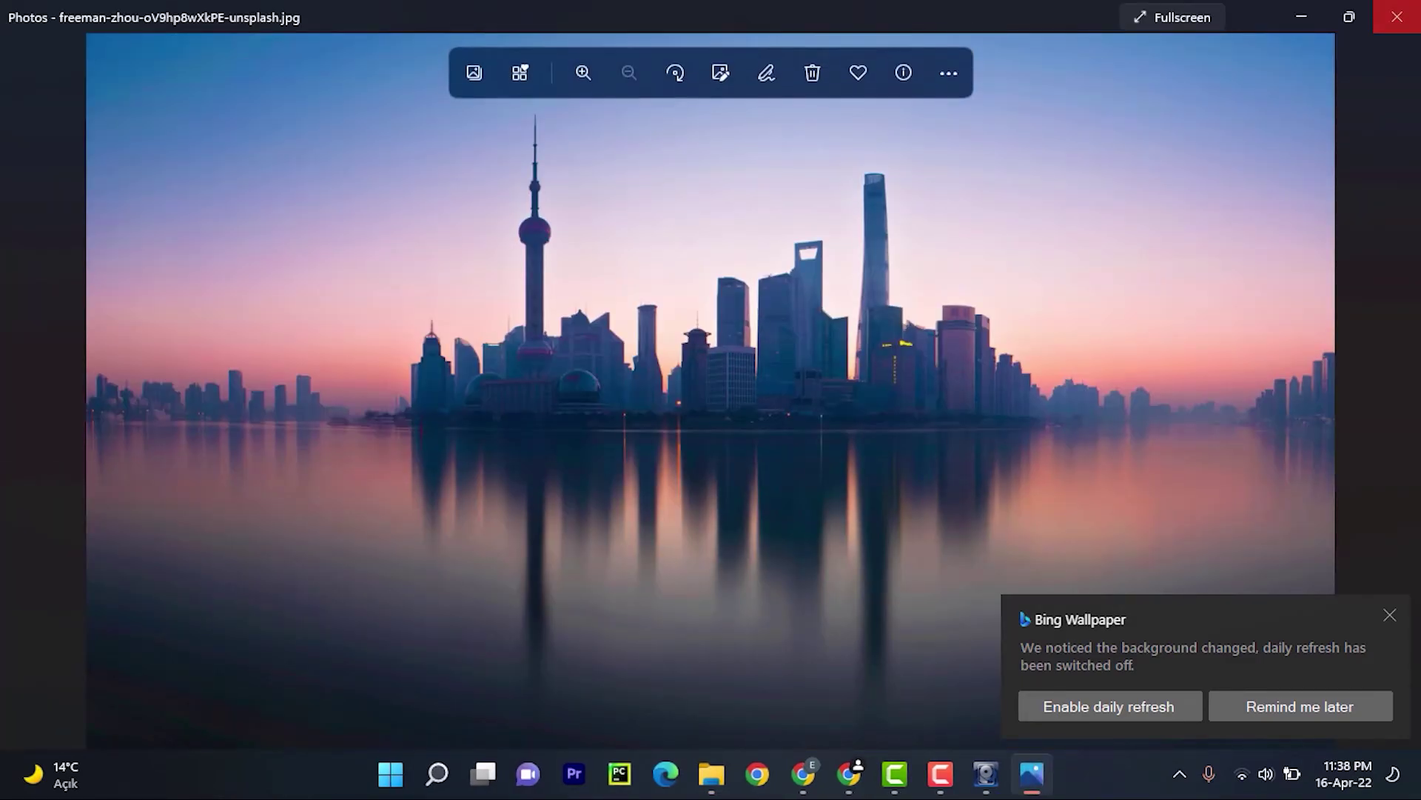
left_click(1397, 16)
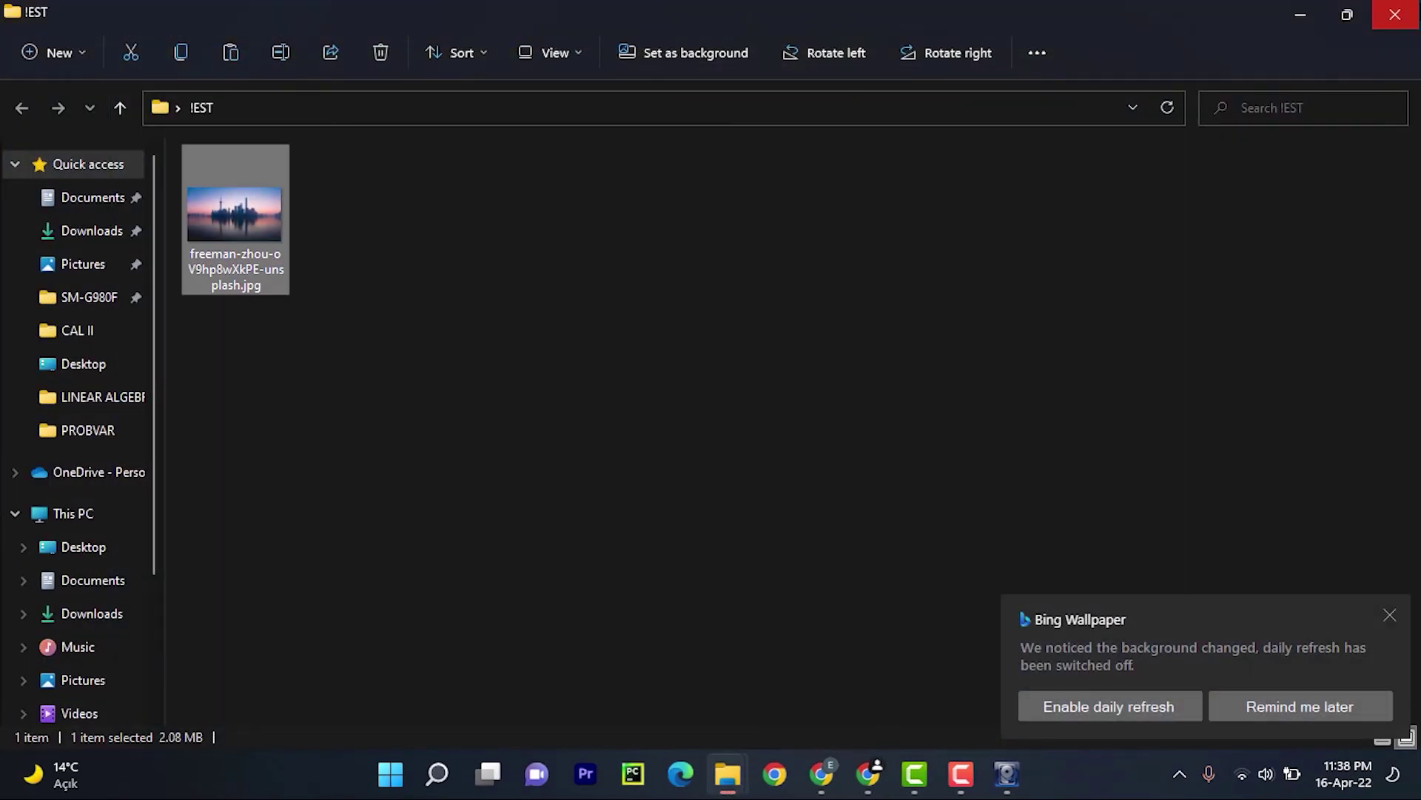
left_click(1396, 15)
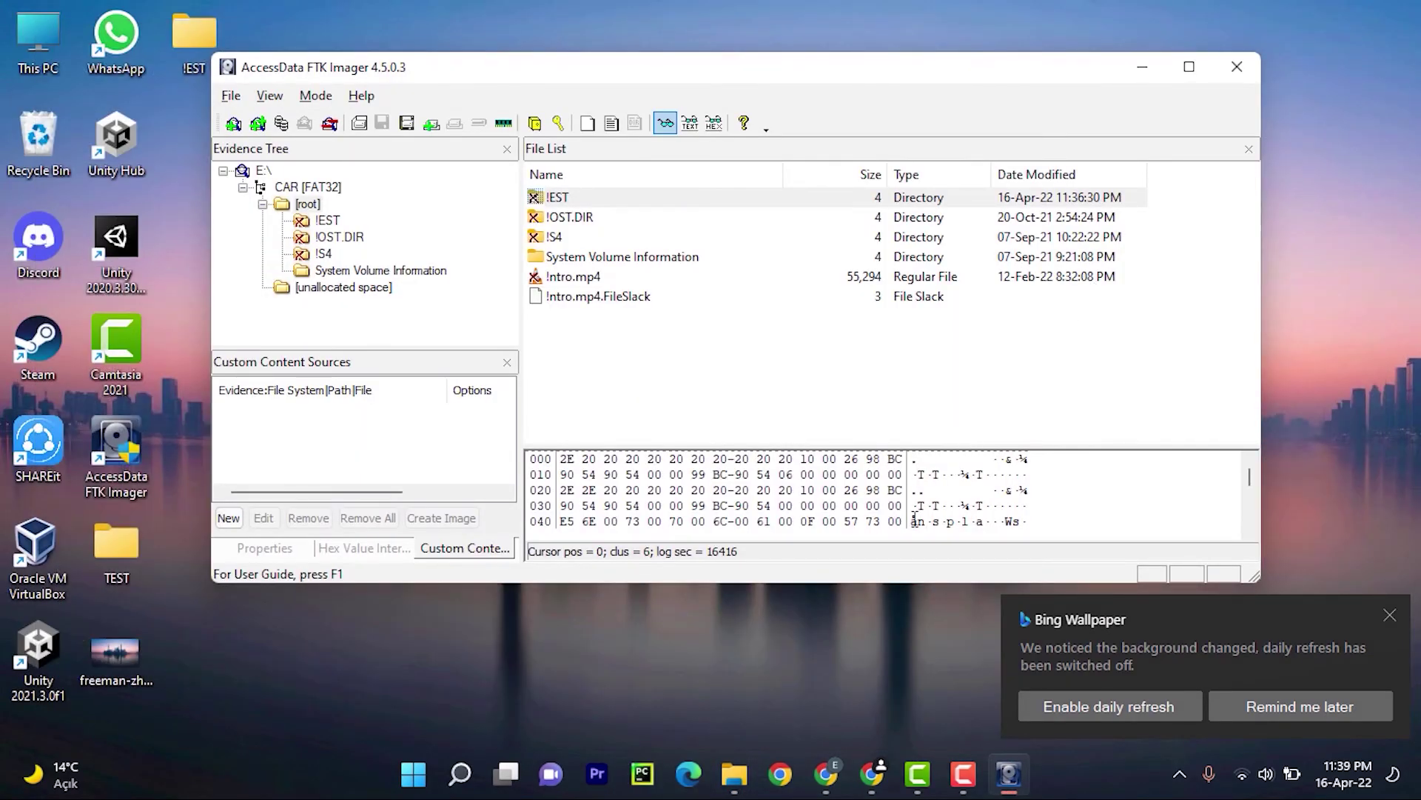
Step: Switch to File Explorer and check the contents of the CAR (E:) drive through This PC, closing the window when done
left_click(735, 763)
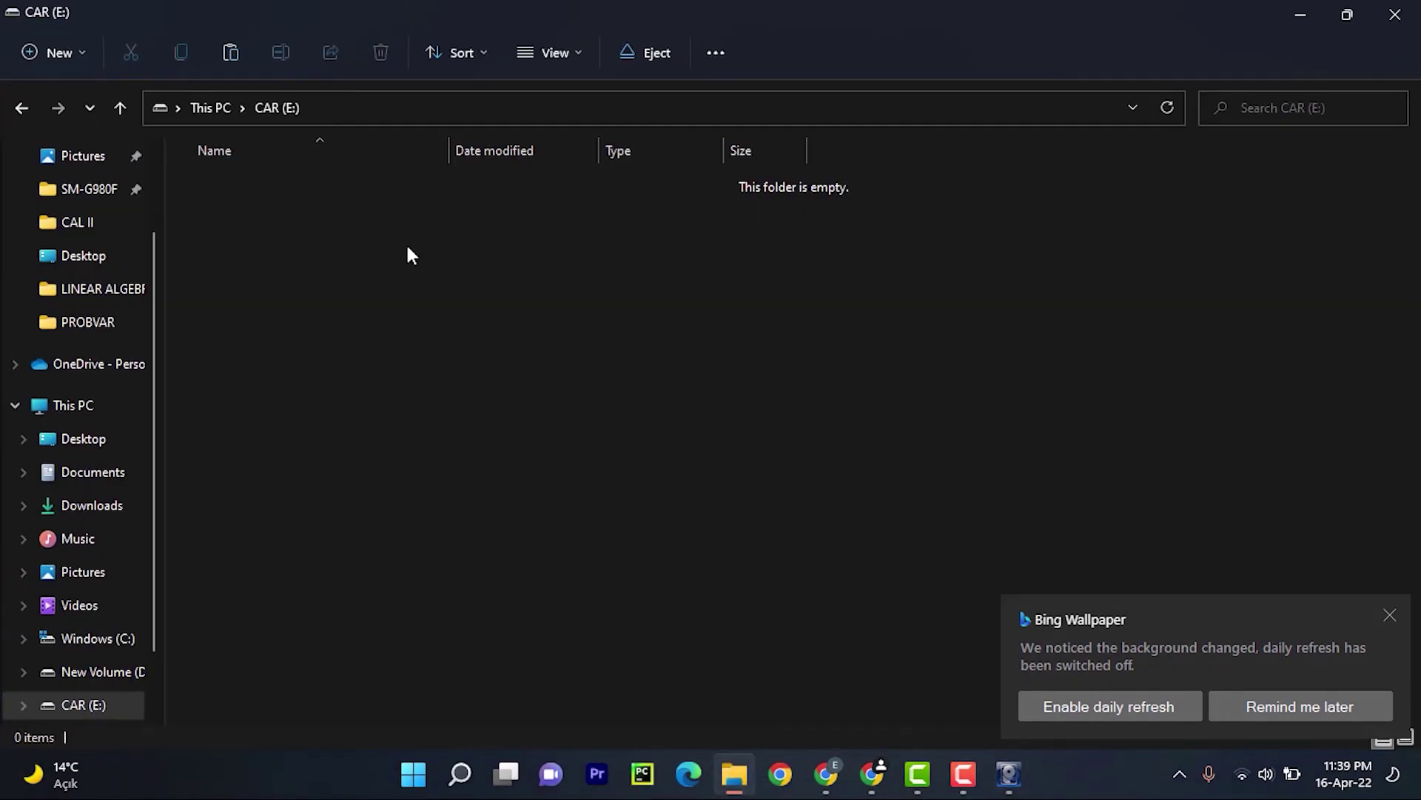
left_click(106, 404)
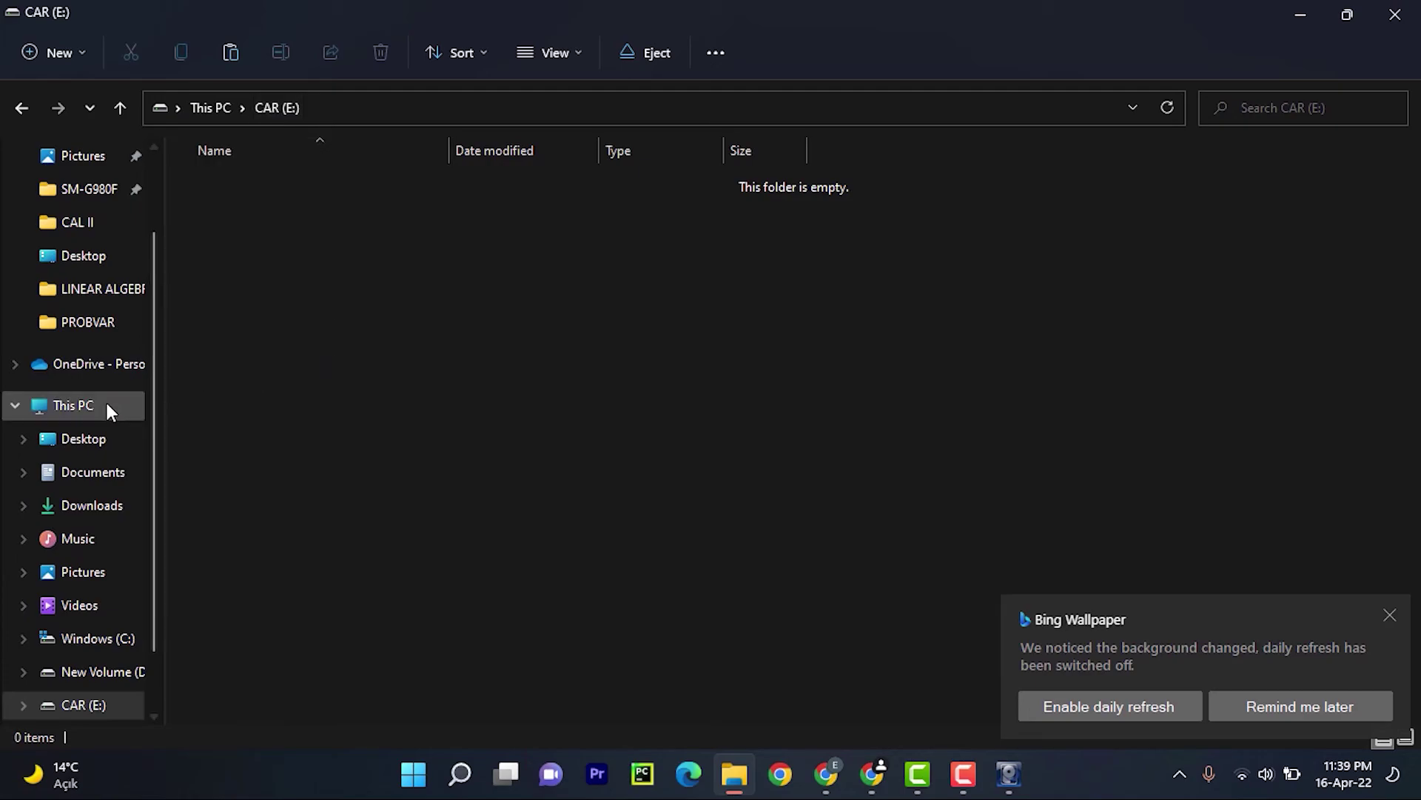
double_click(841, 345)
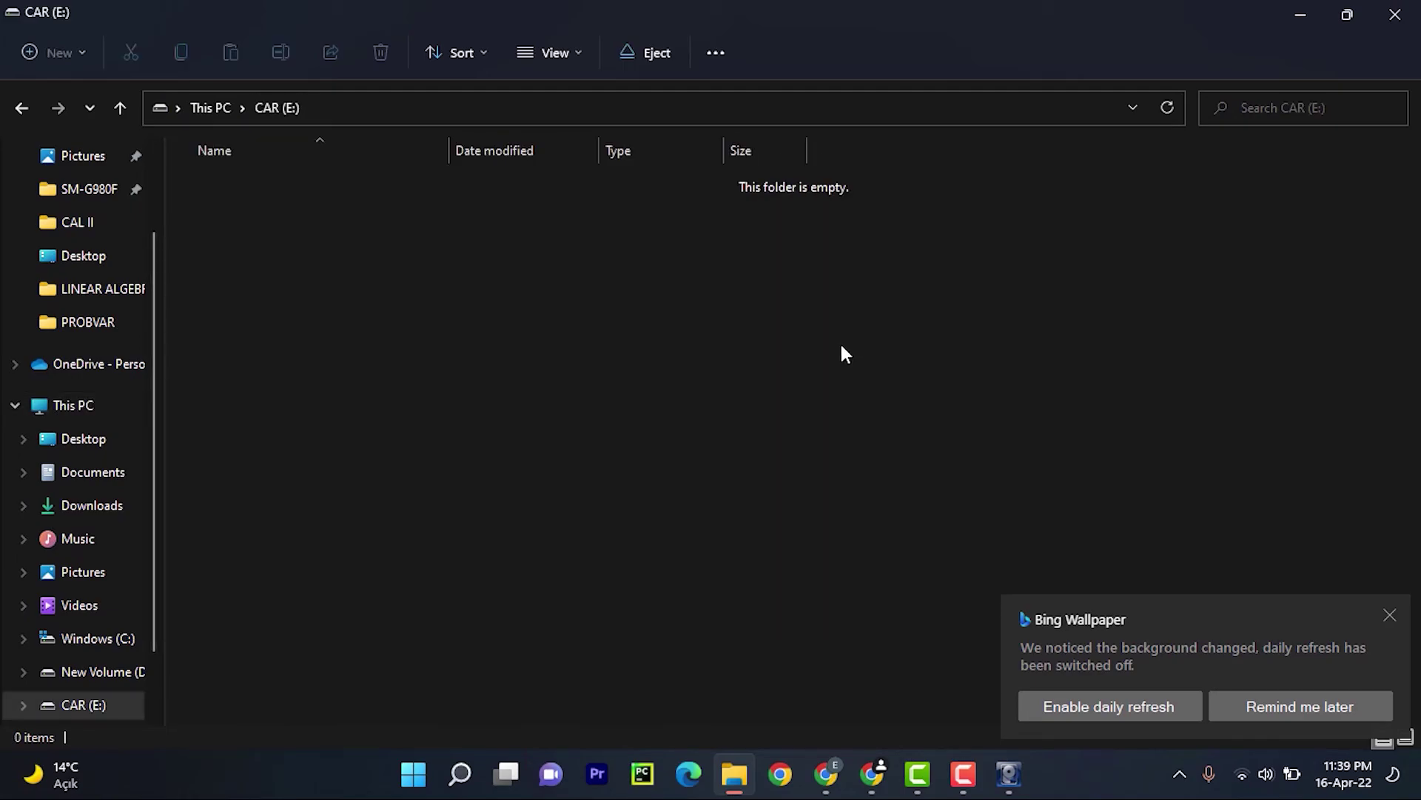
left_click(1395, 15)
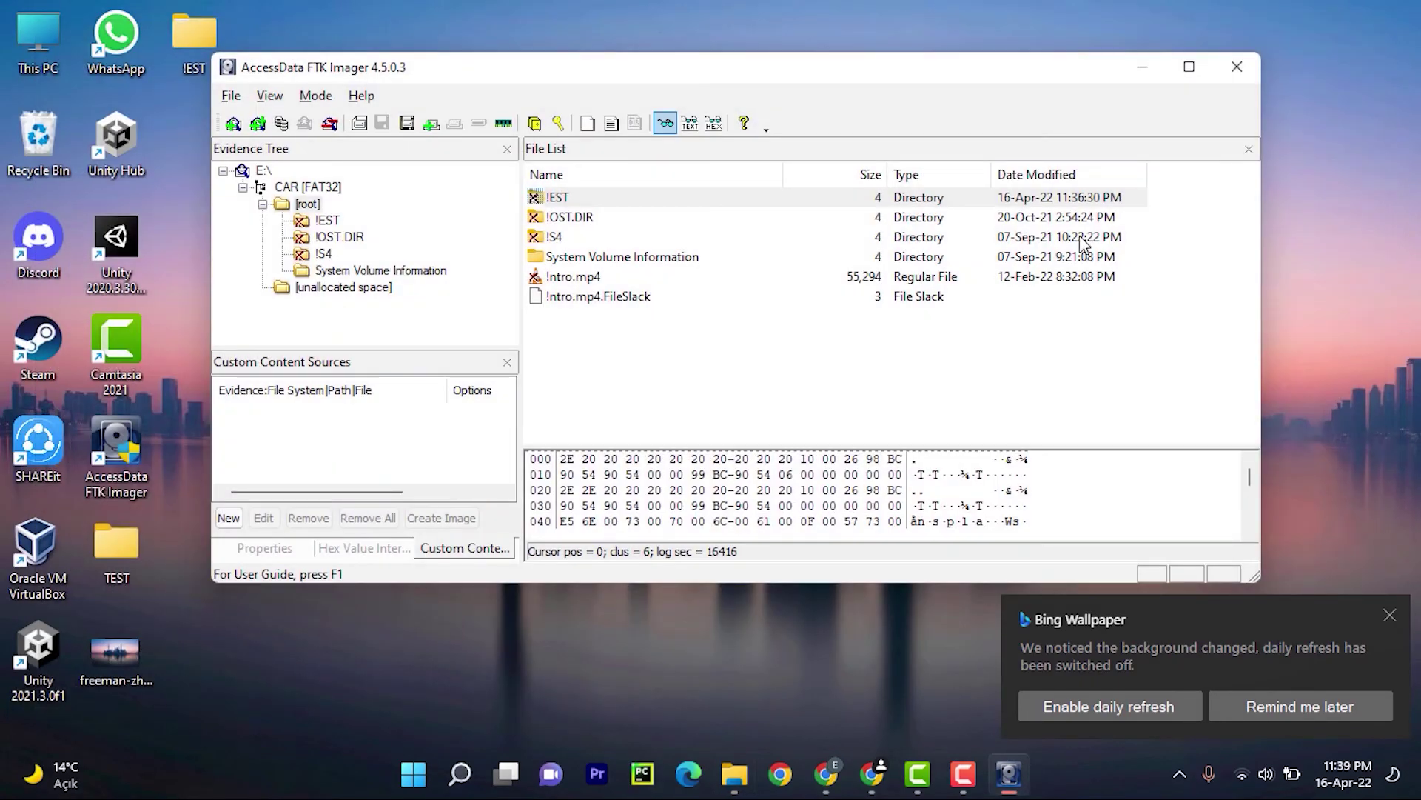
Step: Open the deleted !EST folder from the FTK Imager file list to view its files
double_click(638, 200)
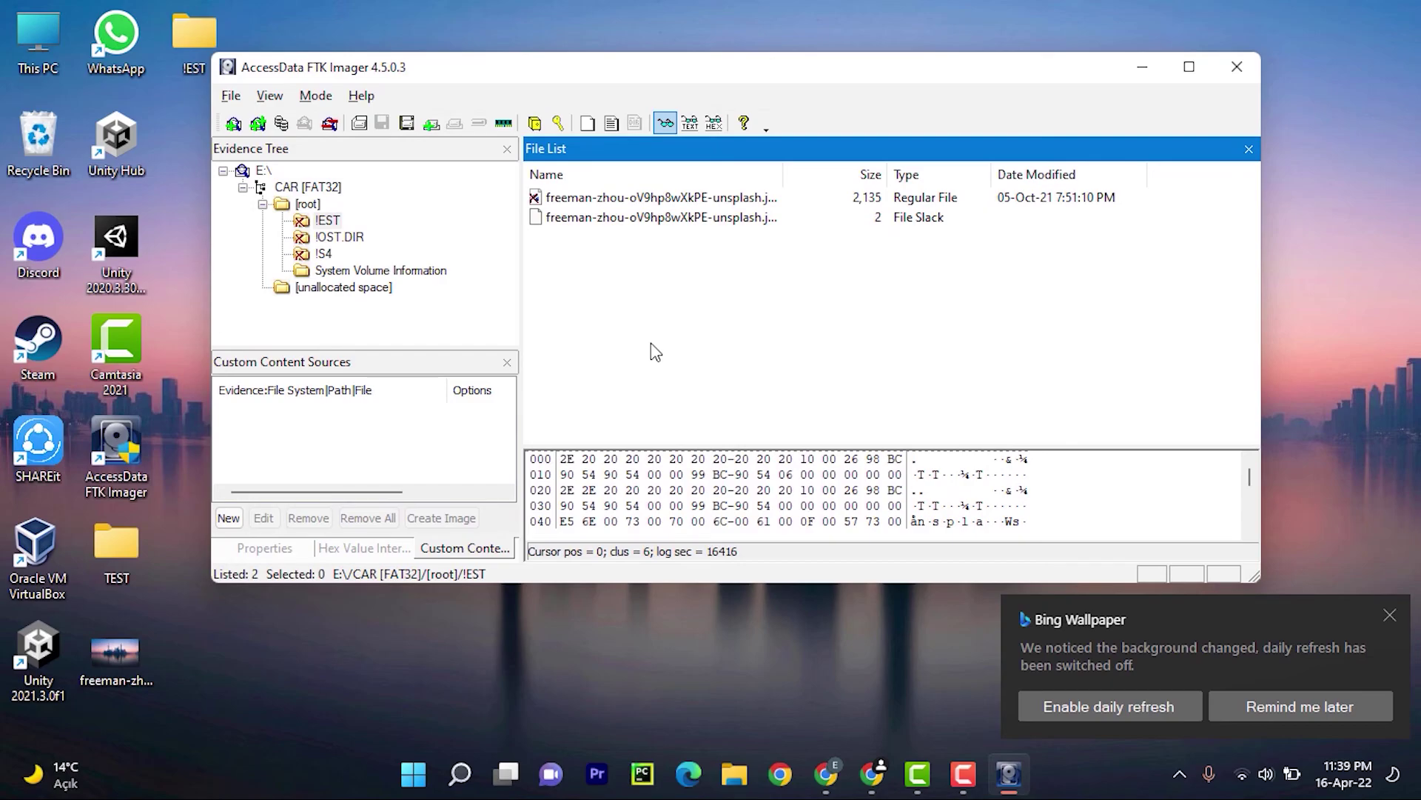
left_click(962, 774)
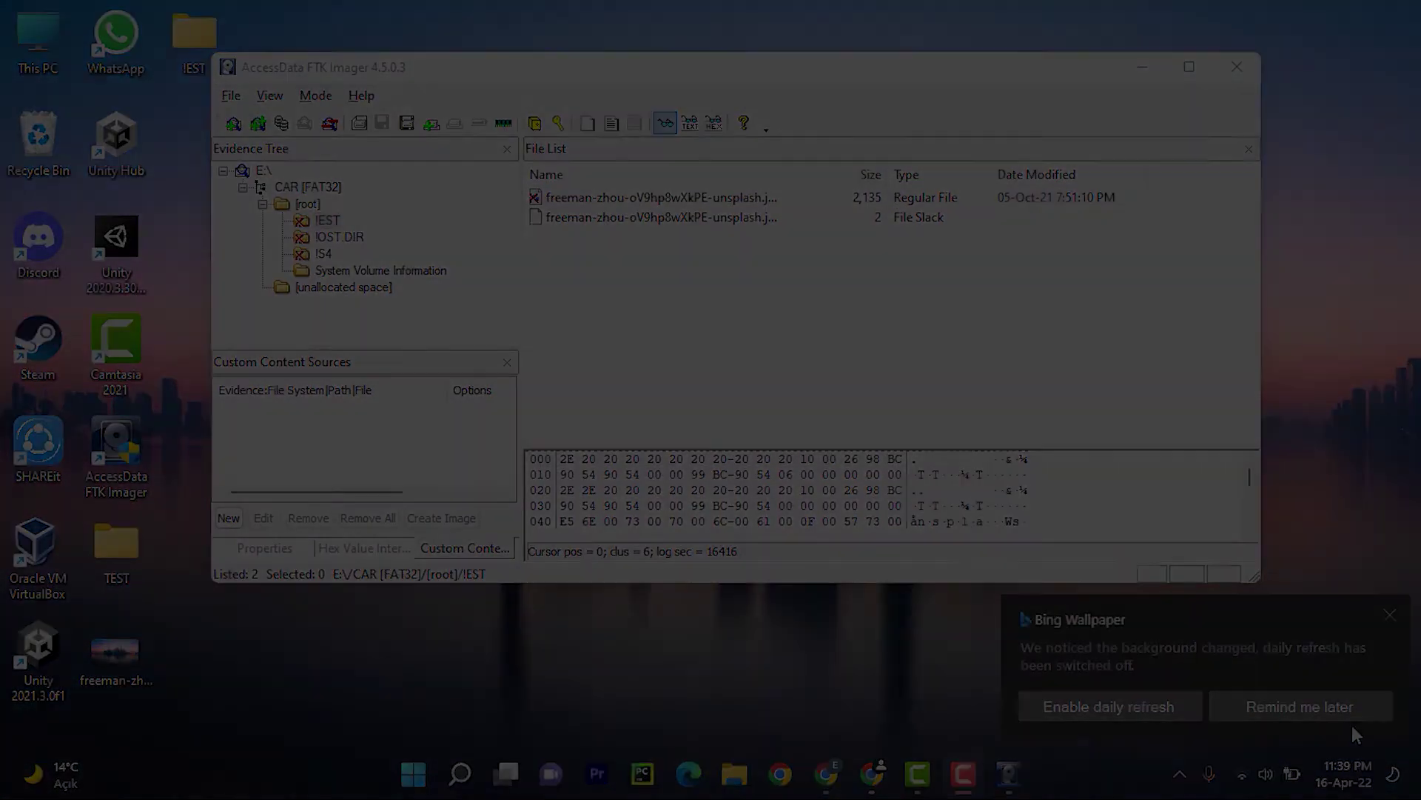